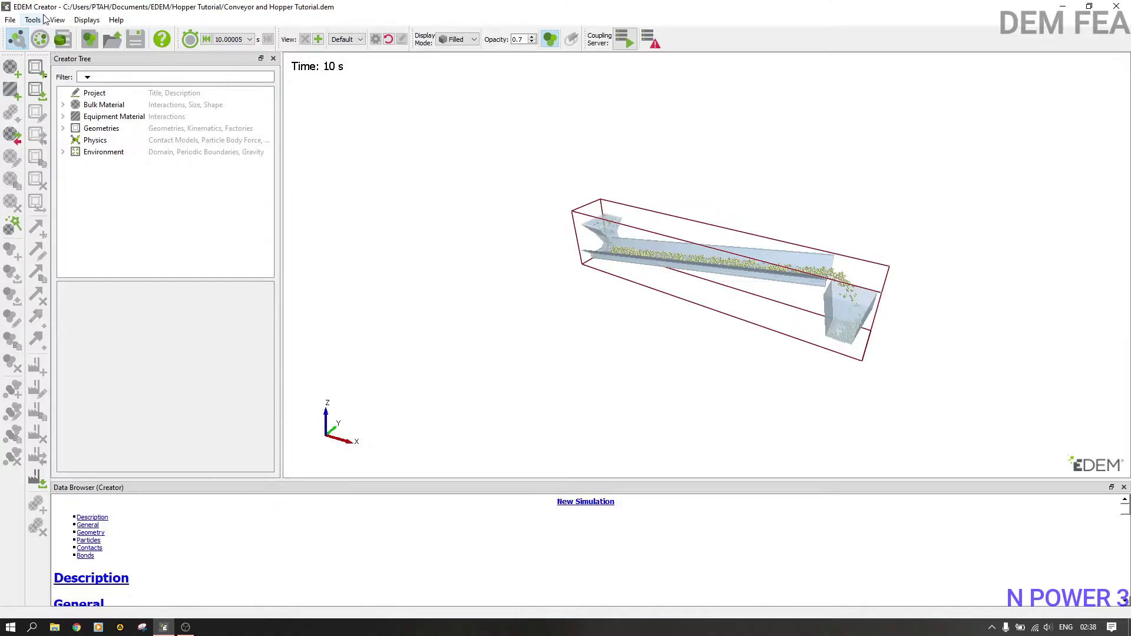
# - Move from the Creator through the Simulator to the Analyst to view the conveyor and hopper results
pyautogui.click(42, 48)
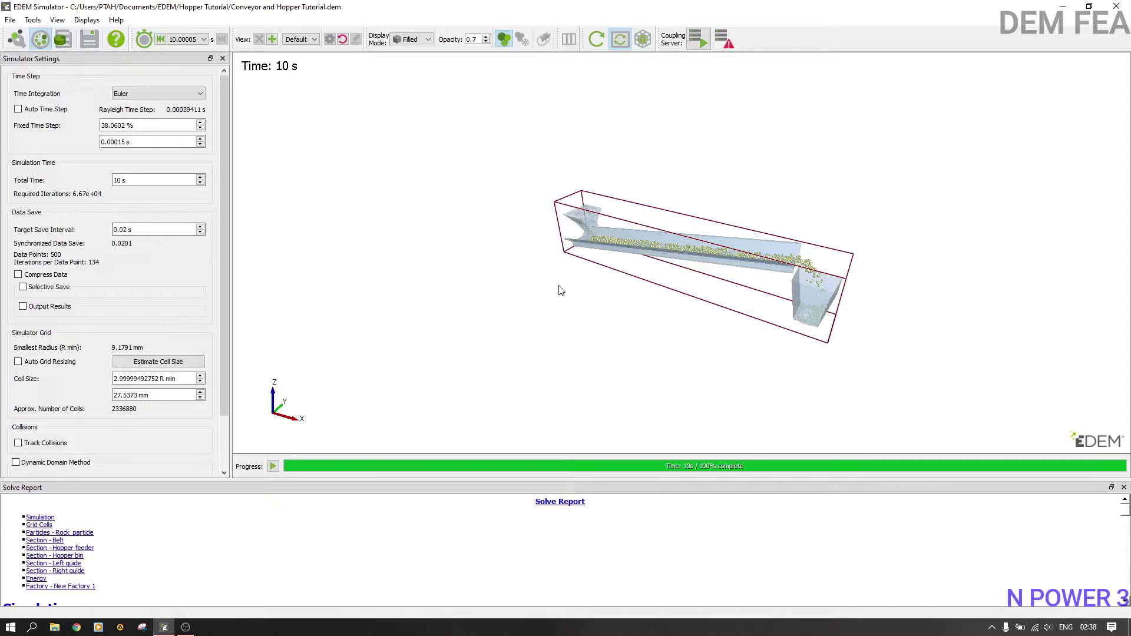
pyautogui.click(62, 39)
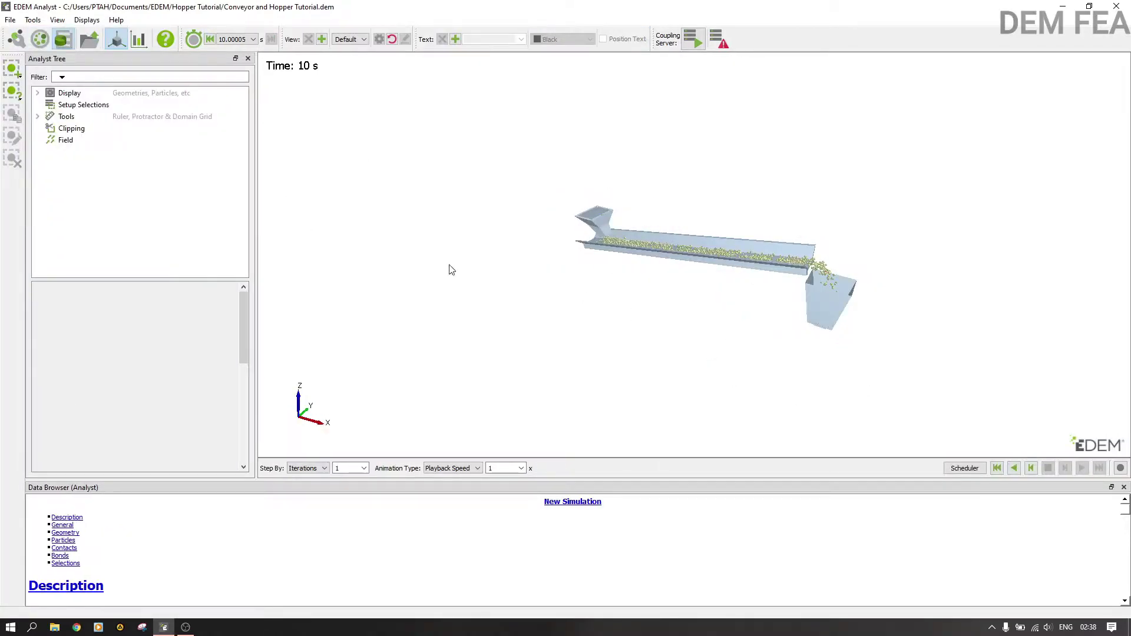
pyautogui.scroll(5, 645, 264)
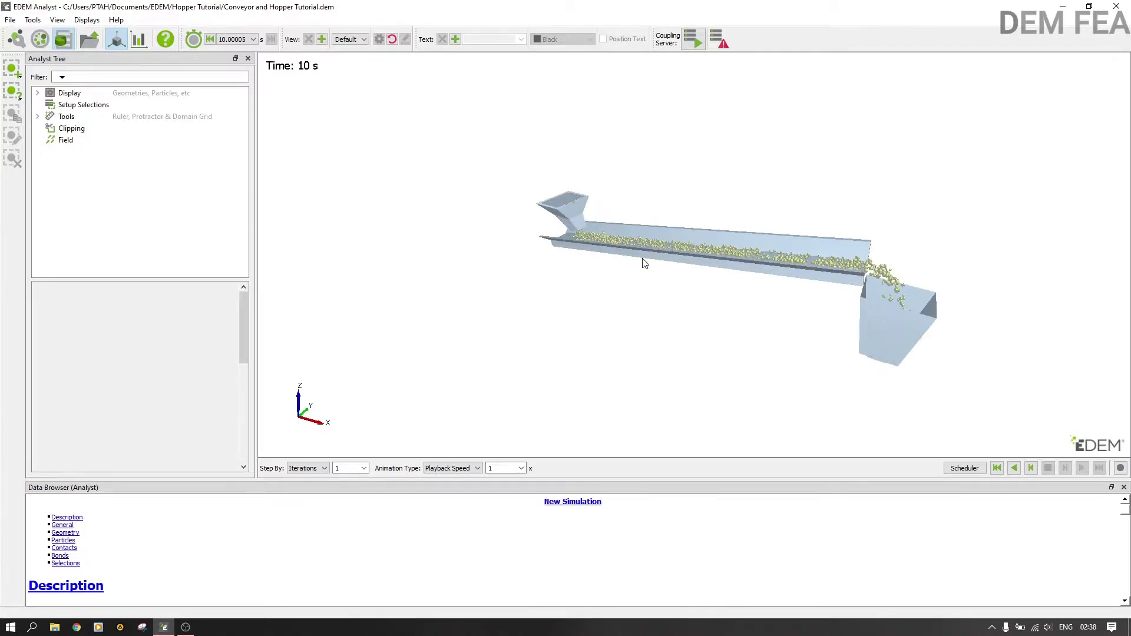
pyautogui.moveTo(702, 303); pyautogui.dragTo(740, 307)
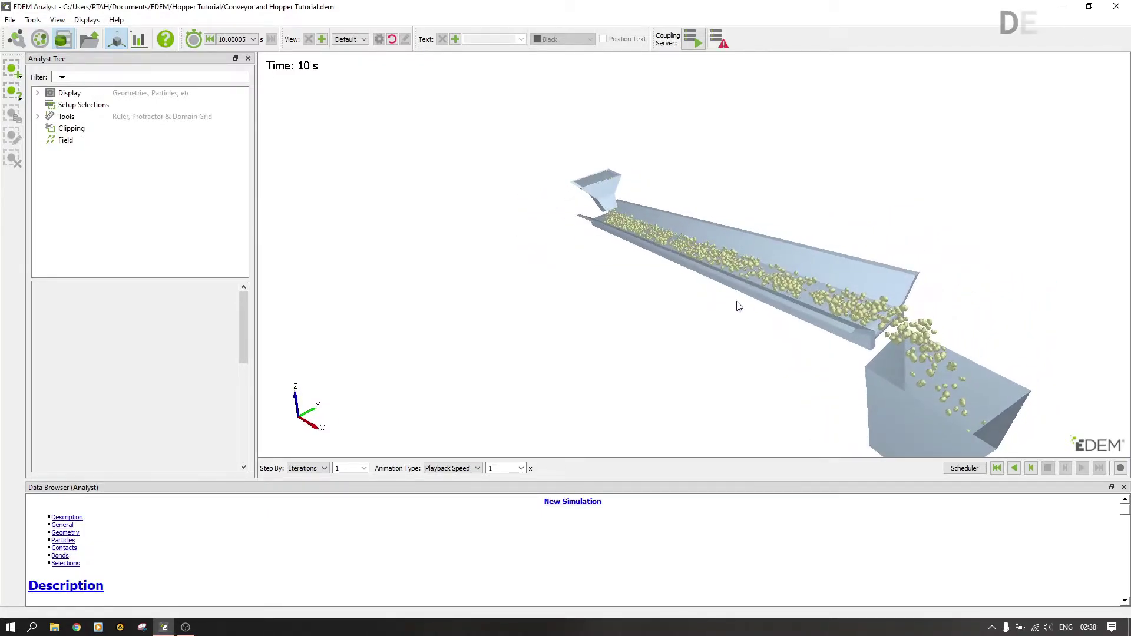
# - Play back the simulation from the start and examine the rocks flowing along the conveyor into the bin
pyautogui.click(996, 469)
pyautogui.click(1082, 470)
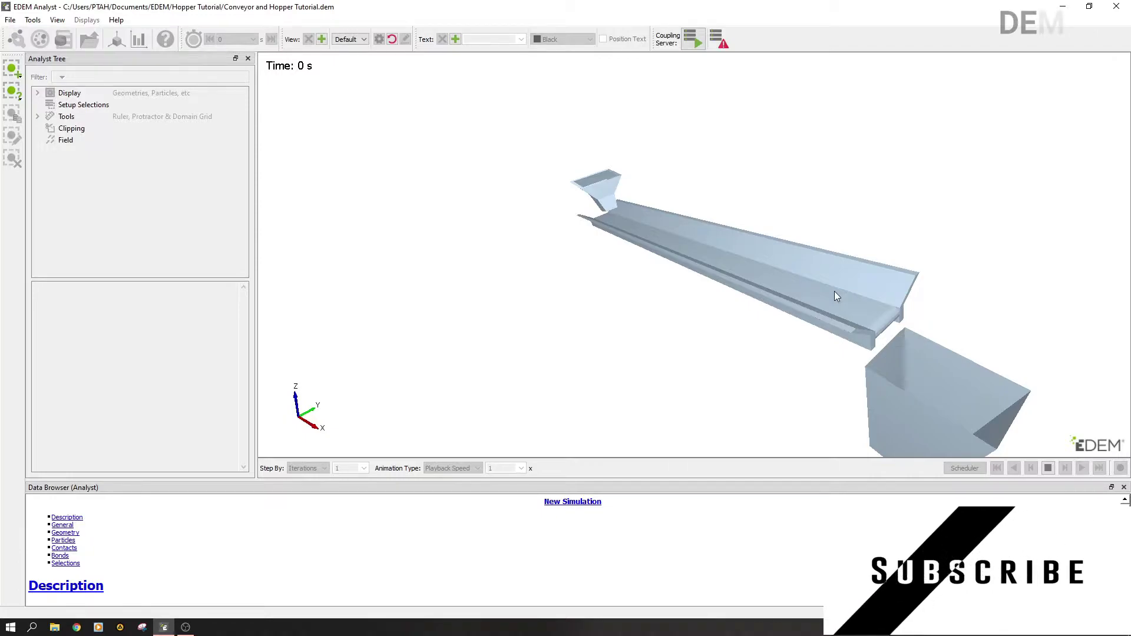
pyautogui.moveTo(836, 293); pyautogui.dragTo(744, 256)
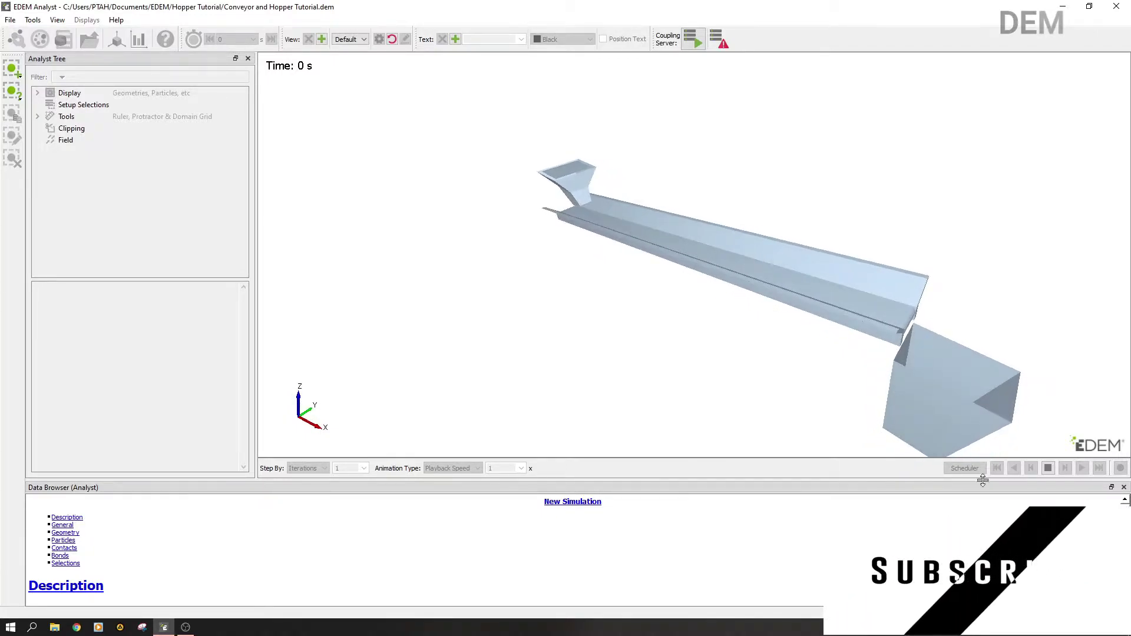
pyautogui.click(1047, 470)
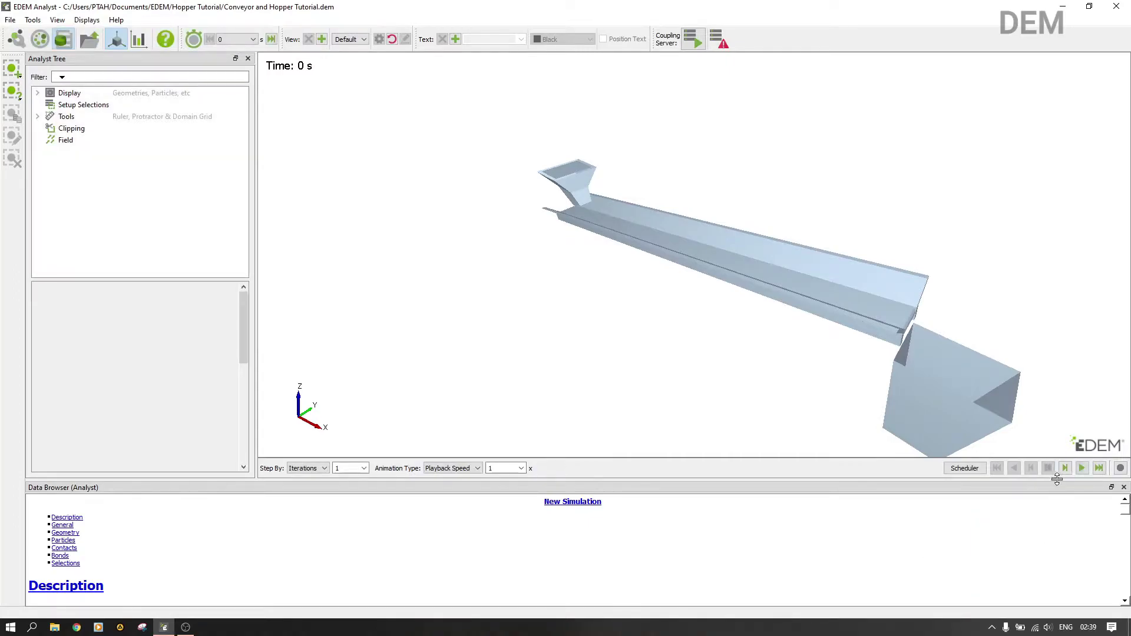
pyautogui.click(1084, 469)
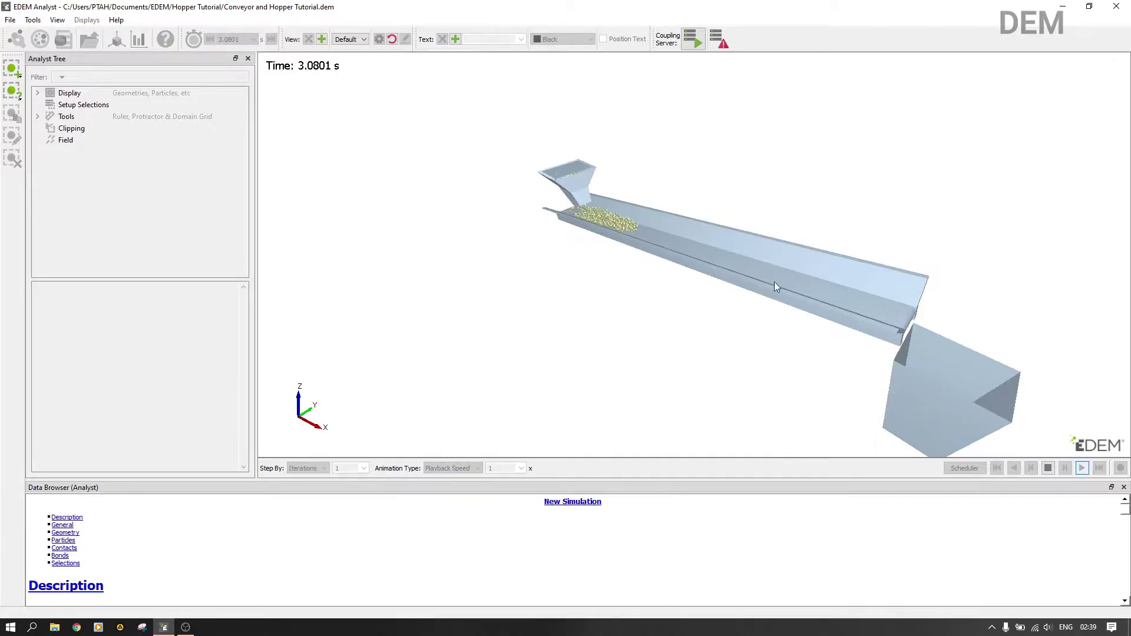
pyautogui.moveTo(867, 317); pyautogui.dragTo(710, 329)
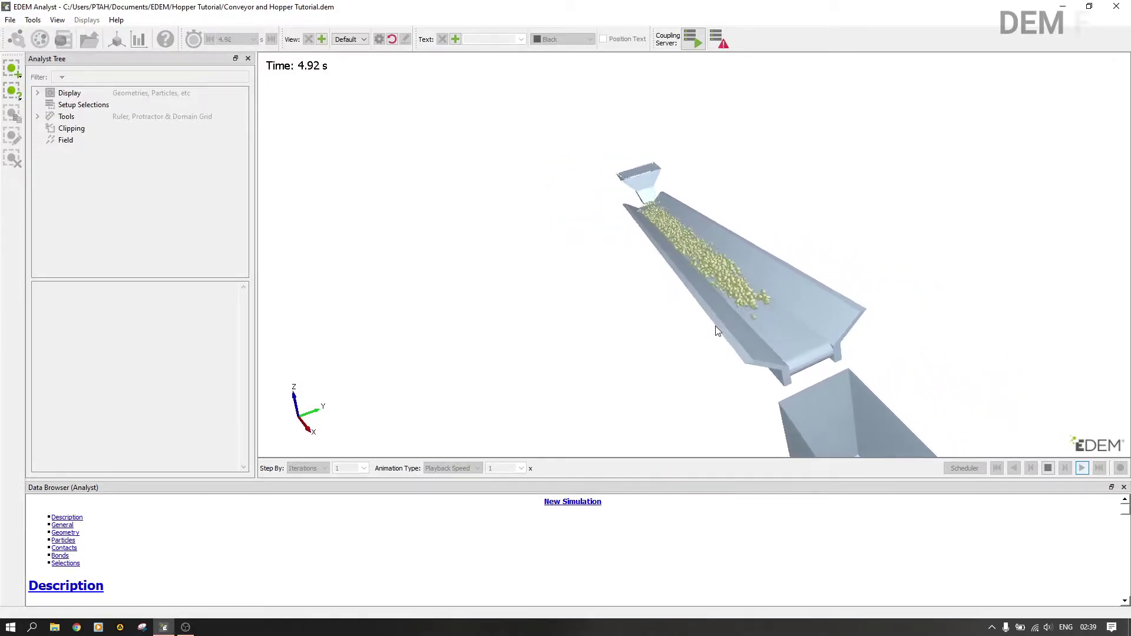
pyautogui.moveTo(849, 396); pyautogui.dragTo(853, 352)
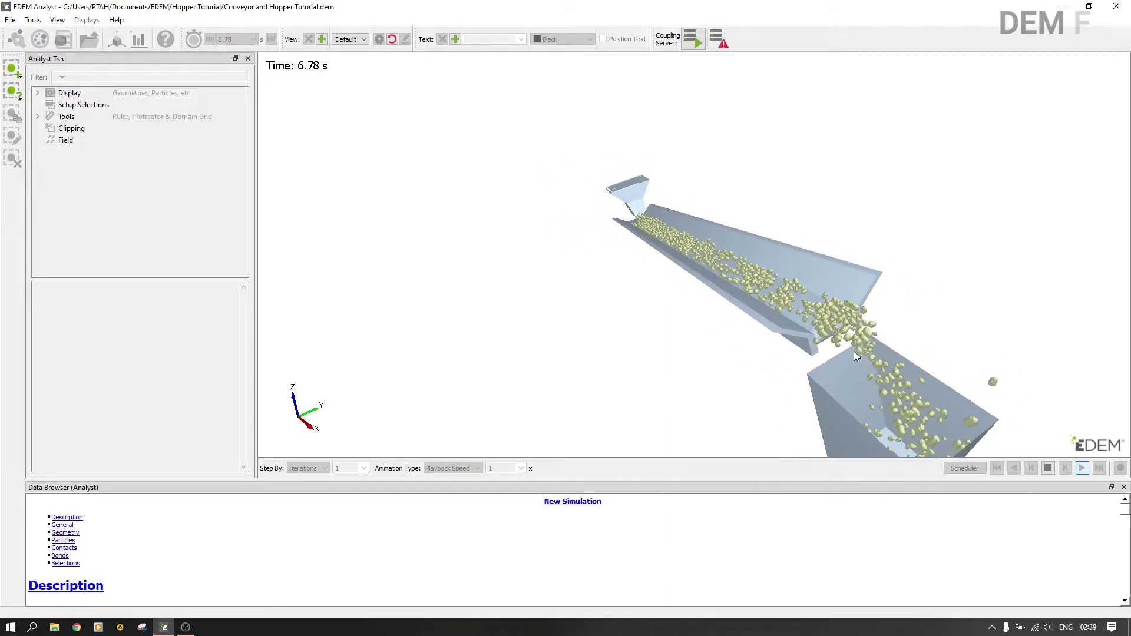
pyautogui.scroll(5, 810, 298)
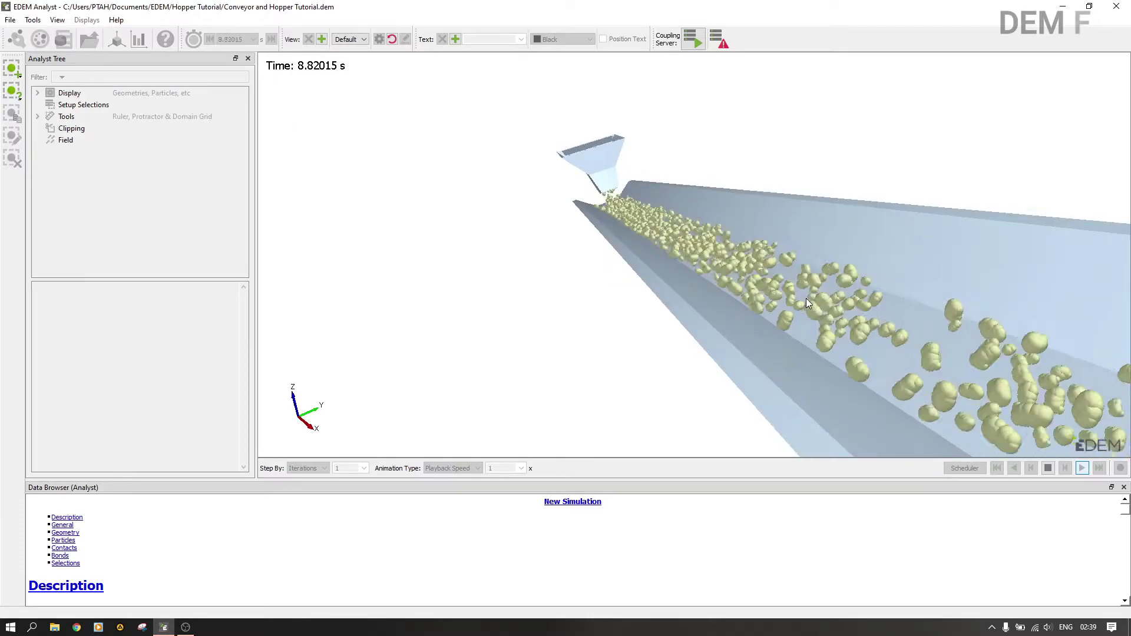
pyautogui.scroll(-2, 806, 298)
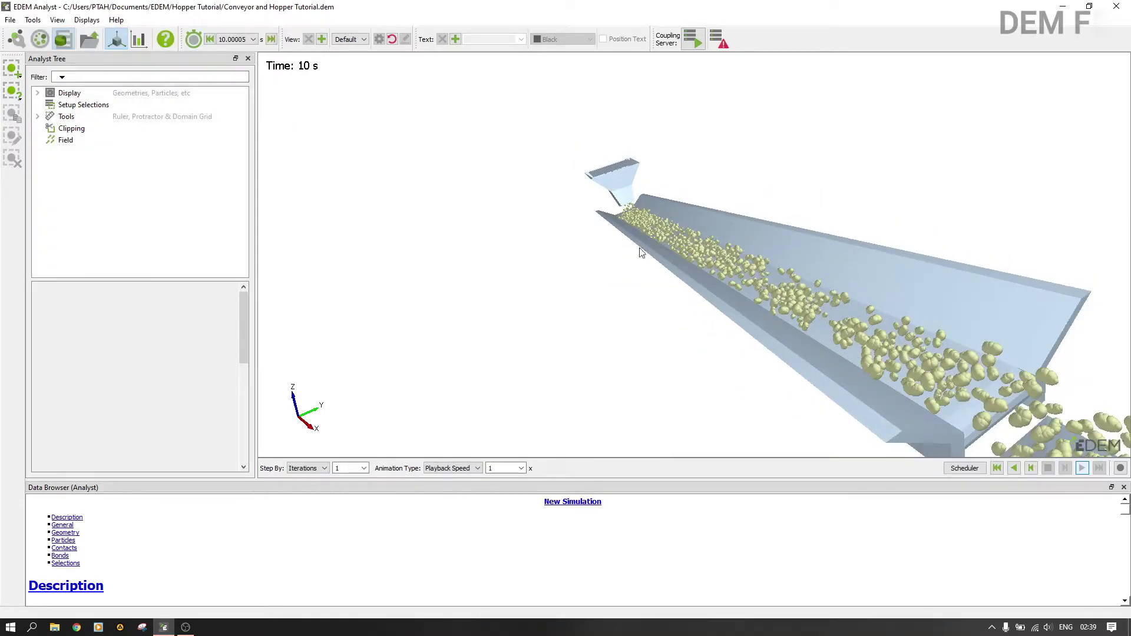
# - Set the display representation of Rock_particle to Template
pyautogui.click(38, 93)
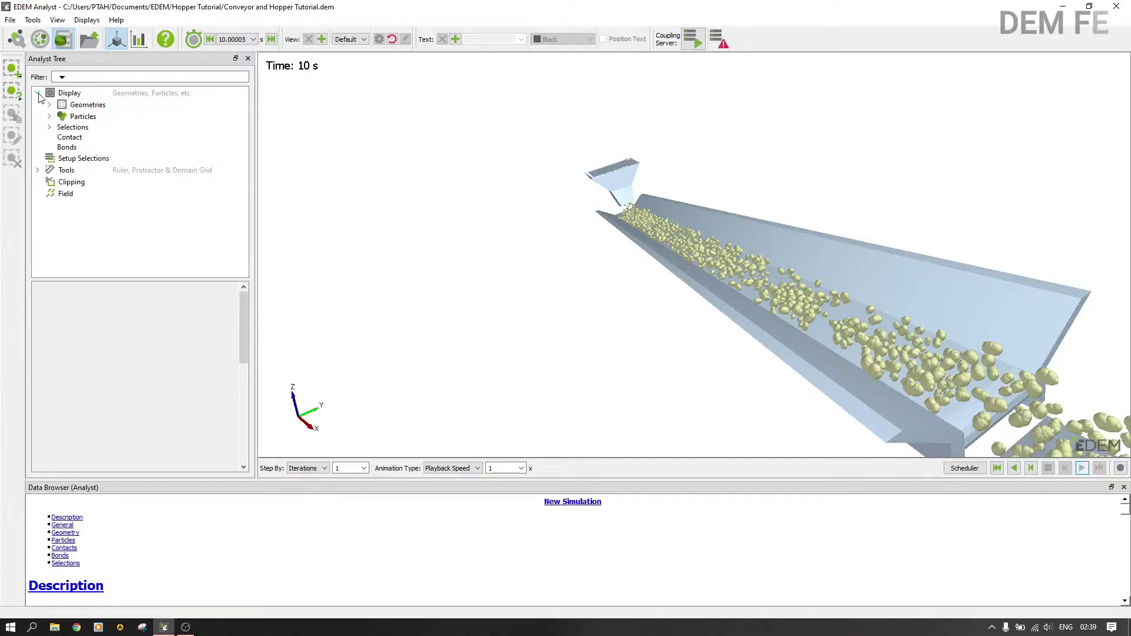
pyautogui.click(49, 117)
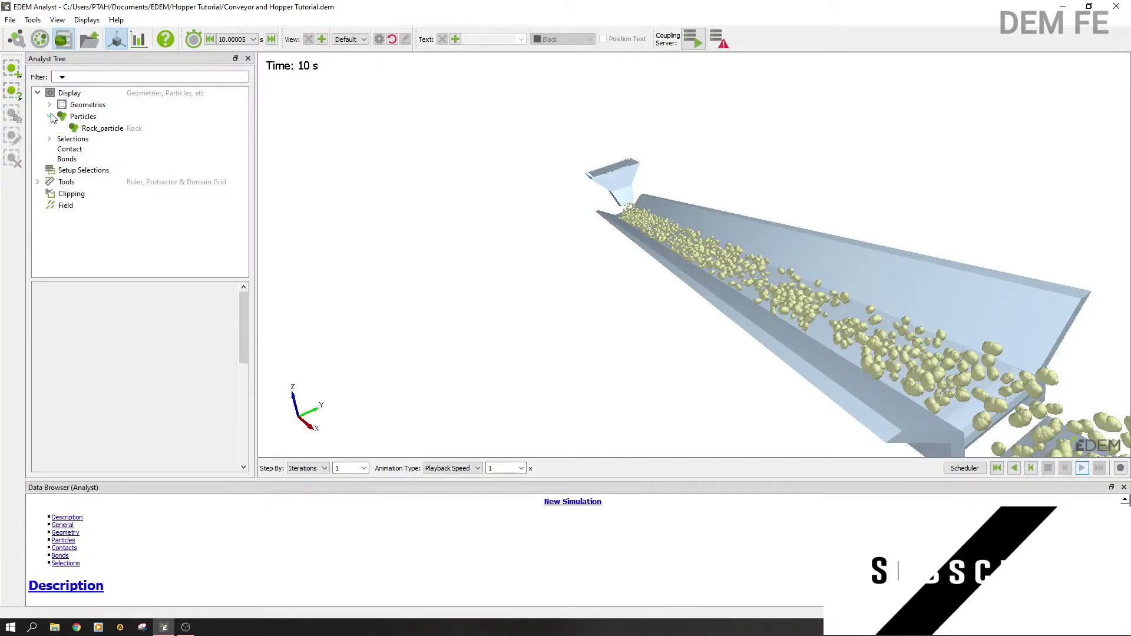
pyautogui.click(103, 128)
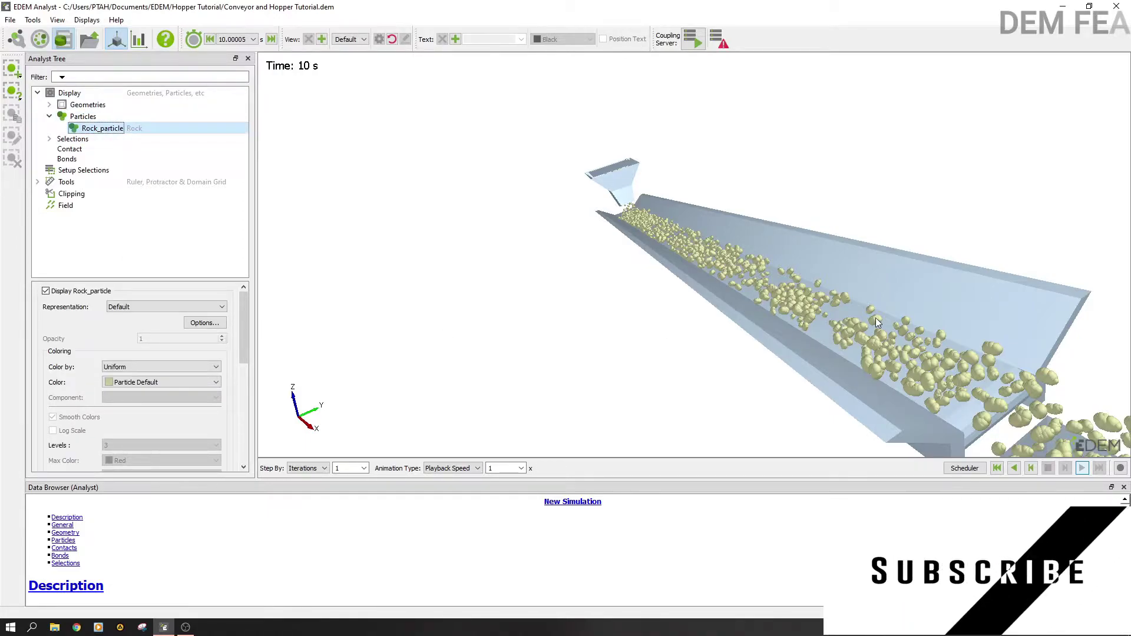
pyautogui.moveTo(876, 317); pyautogui.dragTo(744, 310)
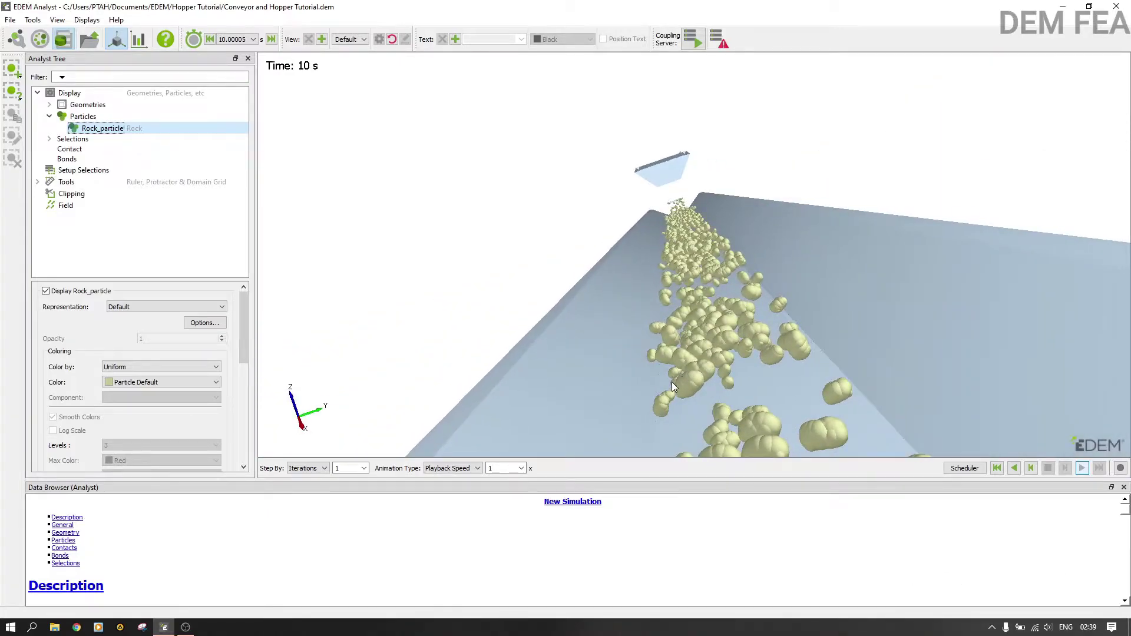
pyautogui.moveTo(673, 385)
pyautogui.mouseDown()
pyautogui.moveTo(655, 330)
pyautogui.moveTo(659, 370)
pyautogui.mouseUp()
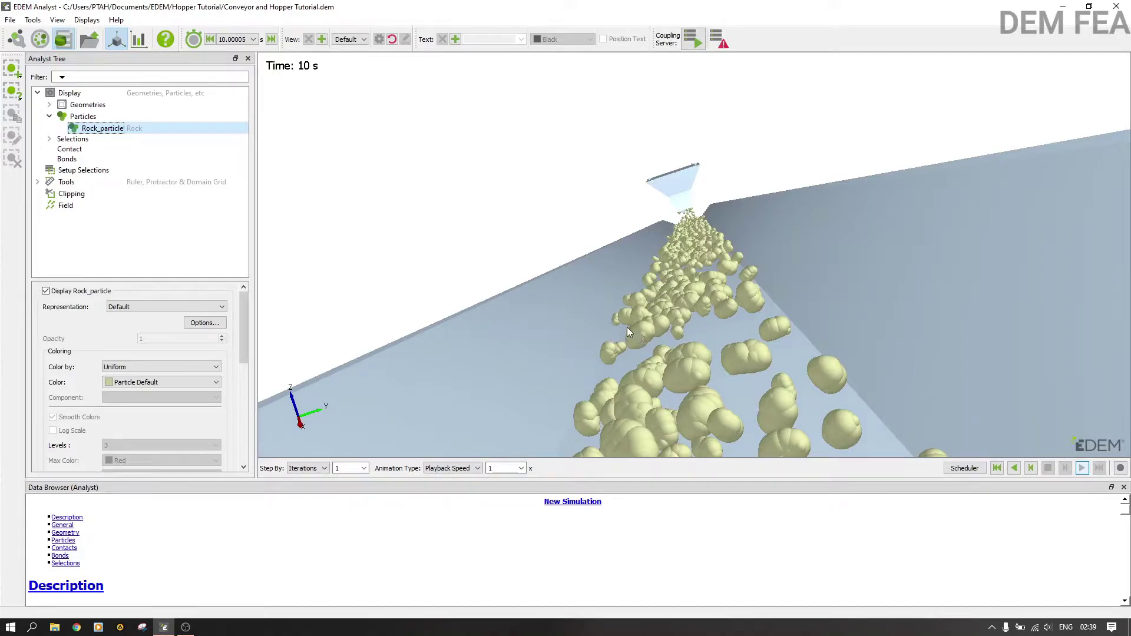
pyautogui.click(204, 322)
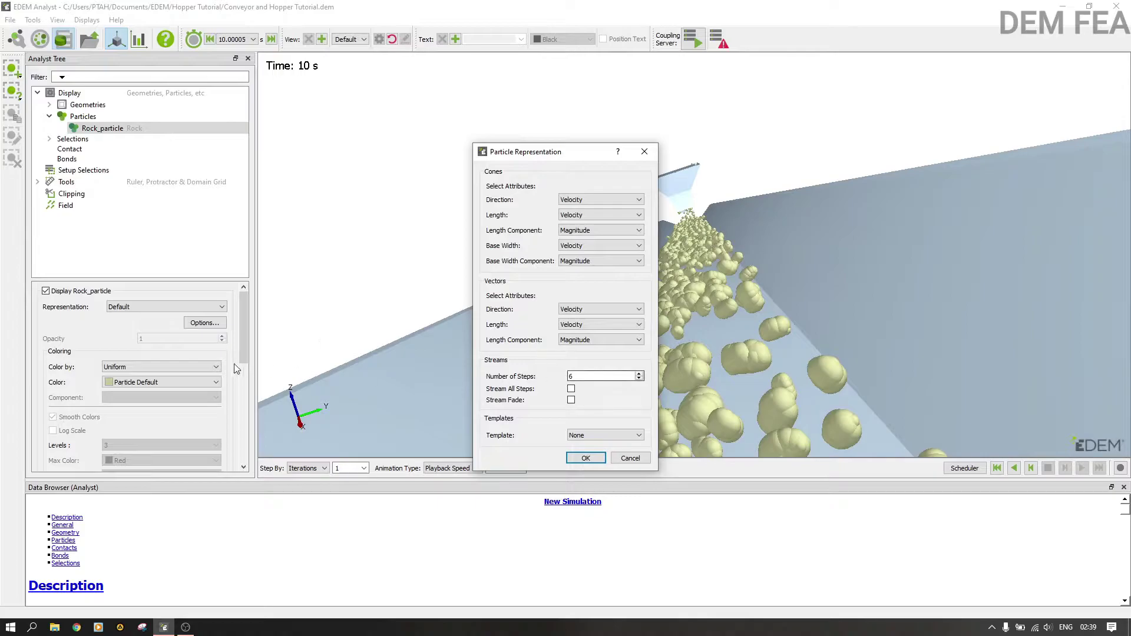
pyautogui.click(644, 151)
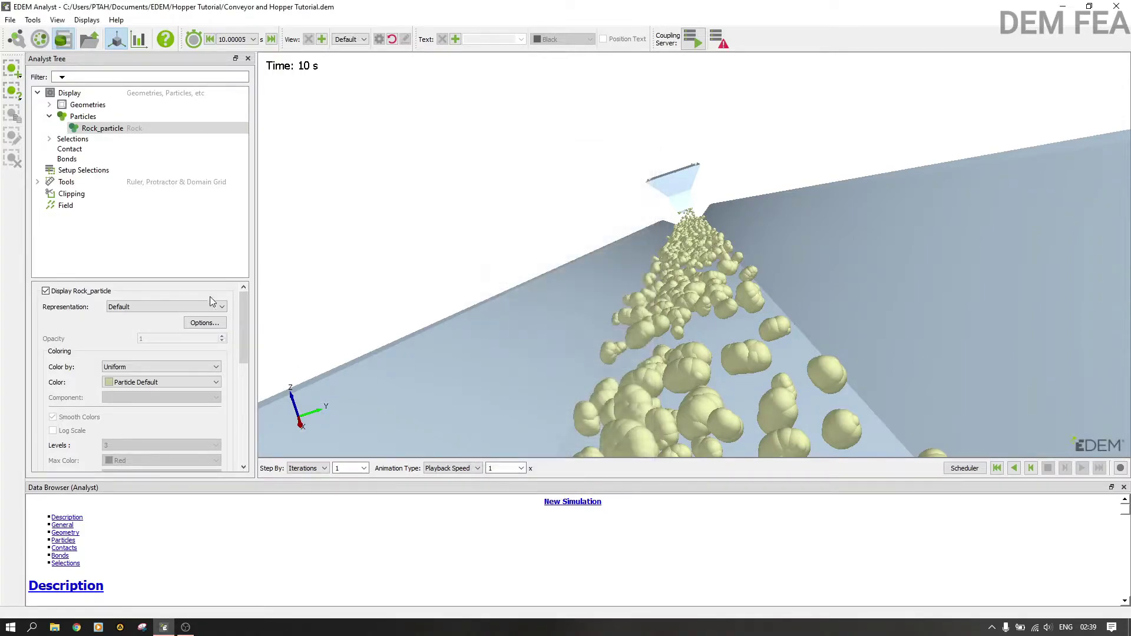
pyautogui.click(212, 307)
pyautogui.click(198, 344)
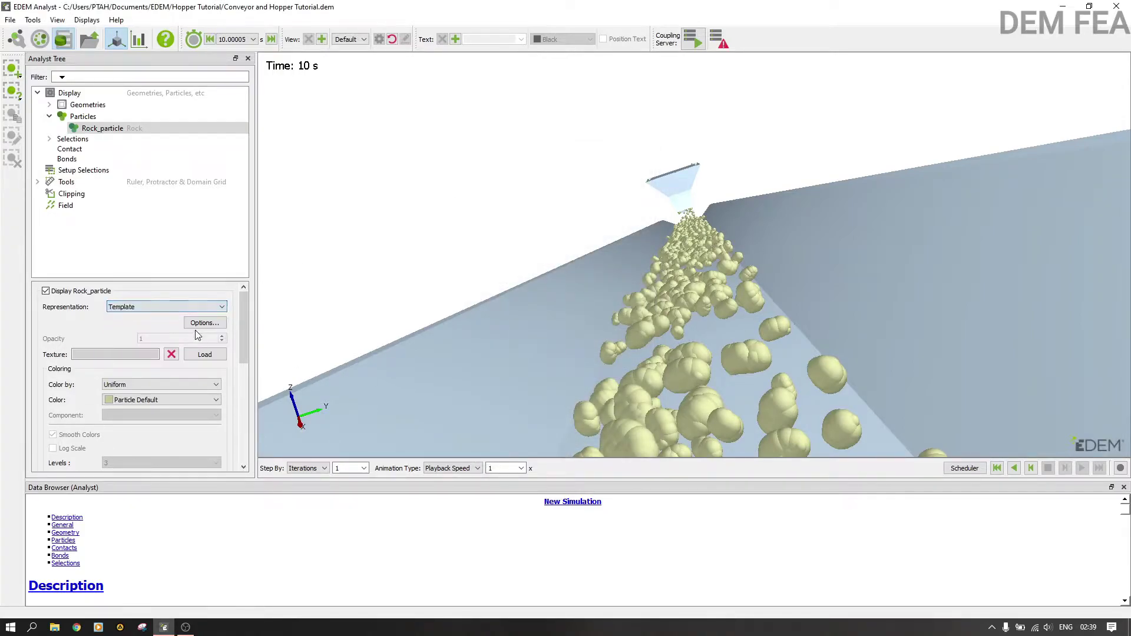
# - Assign a rock shape template to Rock_particle in its particle representation options
pyautogui.click(203, 323)
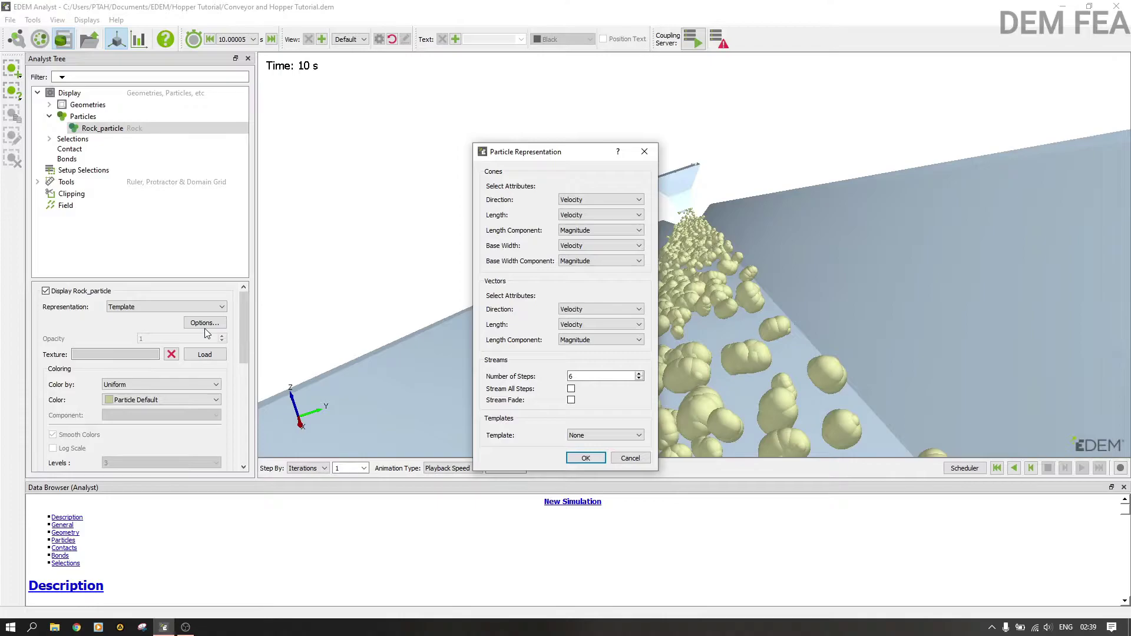
pyautogui.click(597, 434)
pyautogui.click(589, 460)
pyautogui.click(586, 459)
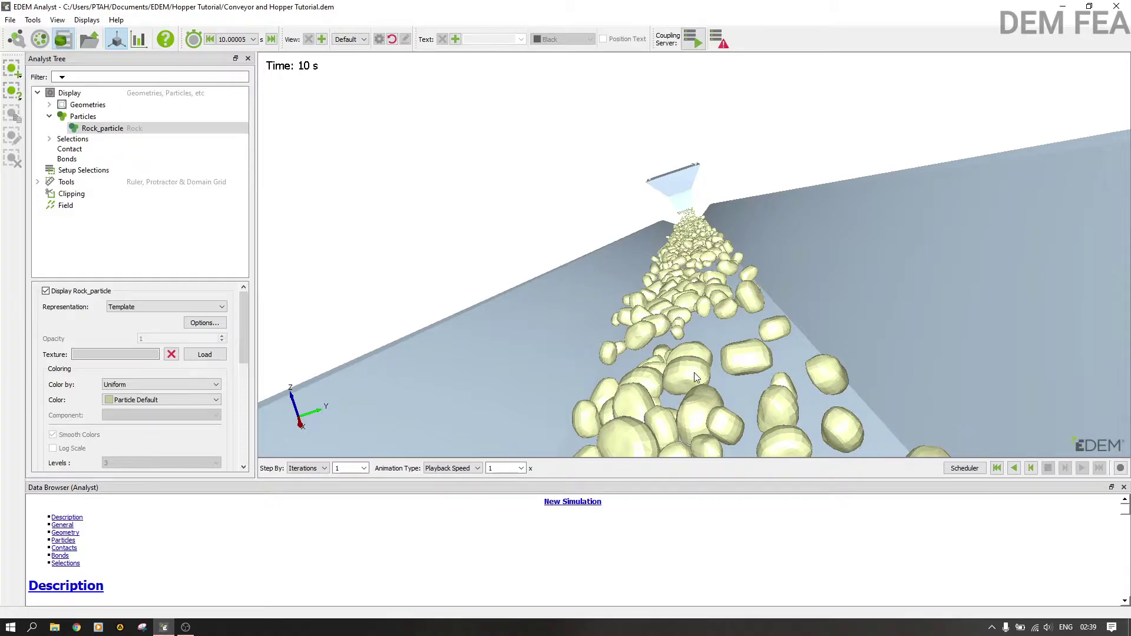
# - Color Rock_particle by Mass, with the minimum and maximum values updating automatically
pyautogui.moveTo(696, 377); pyautogui.dragTo(648, 295)
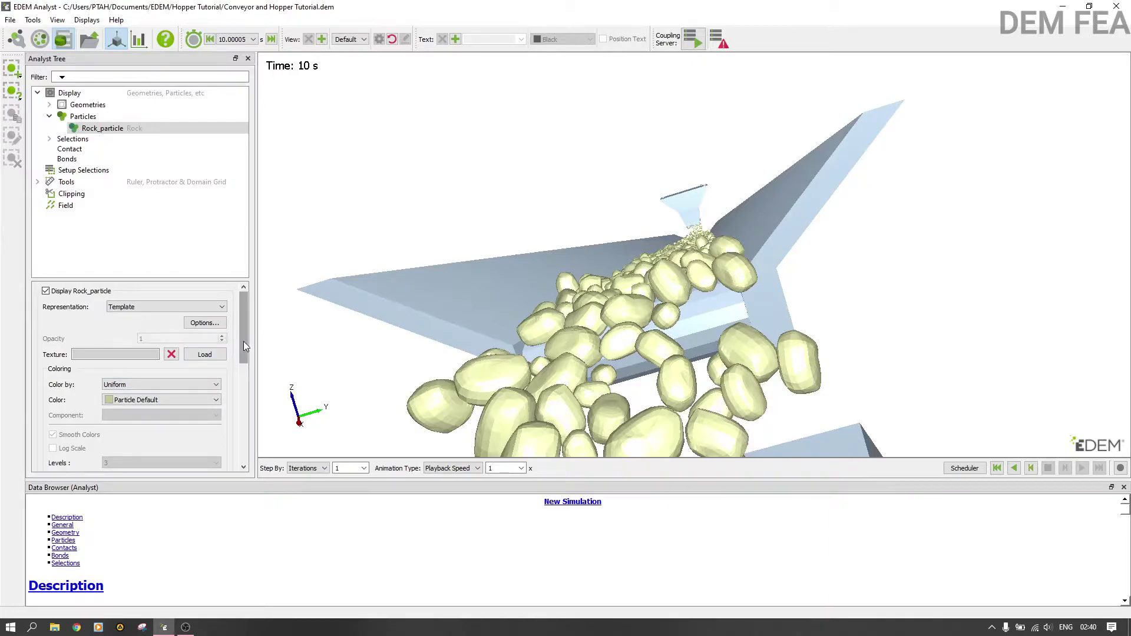
pyautogui.click(207, 387)
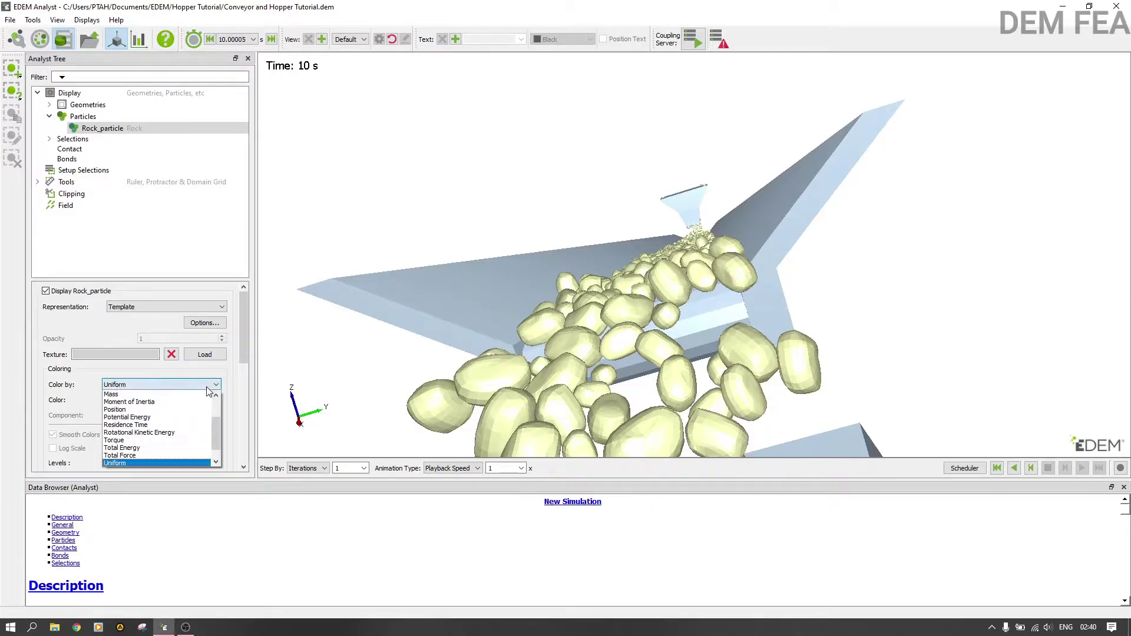
pyautogui.click(175, 394)
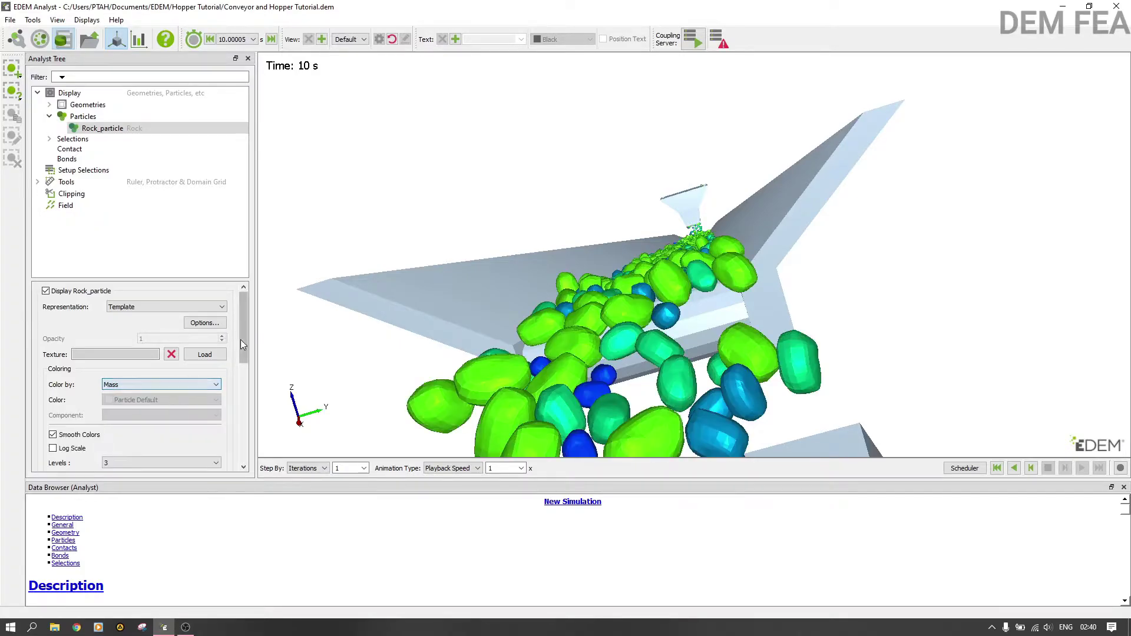
pyautogui.moveTo(244, 340); pyautogui.dragTo(246, 411)
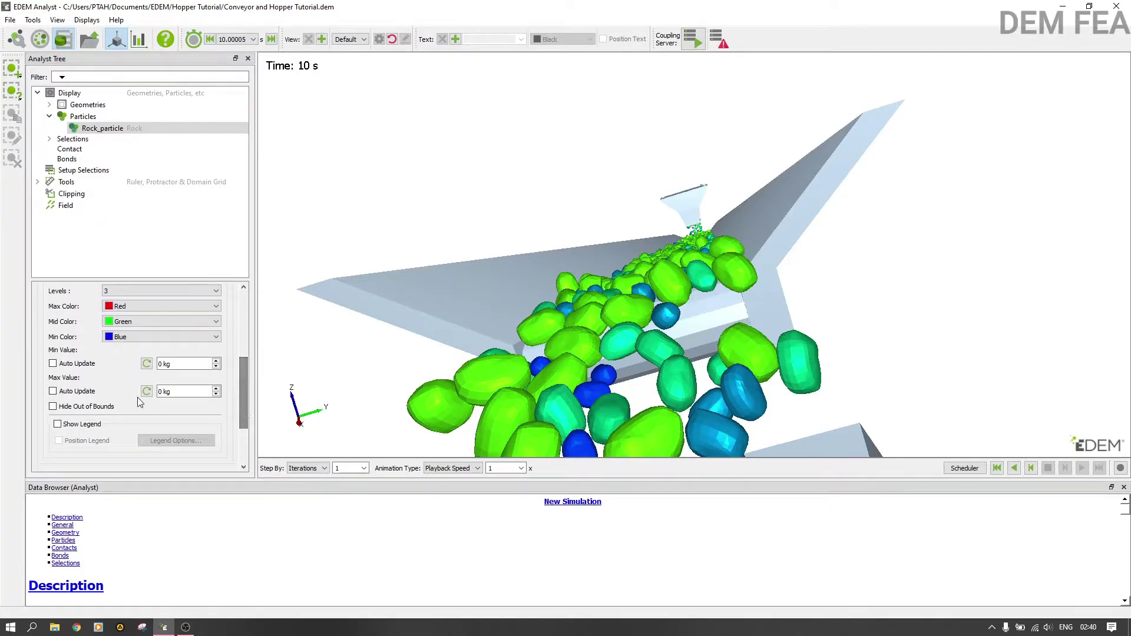
pyautogui.click(78, 364)
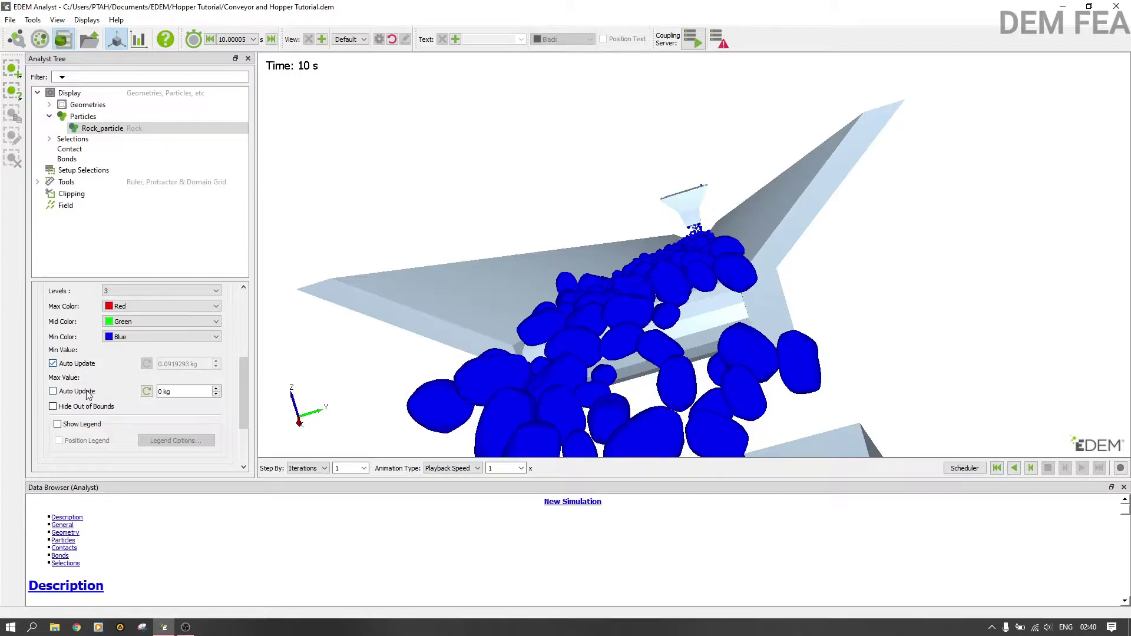
pyautogui.click(86, 392)
# - Show the mass legend for Rock_particle and set its number format to Decimal Floating Point
pyautogui.moveTo(243, 372); pyautogui.dragTo(219, 416)
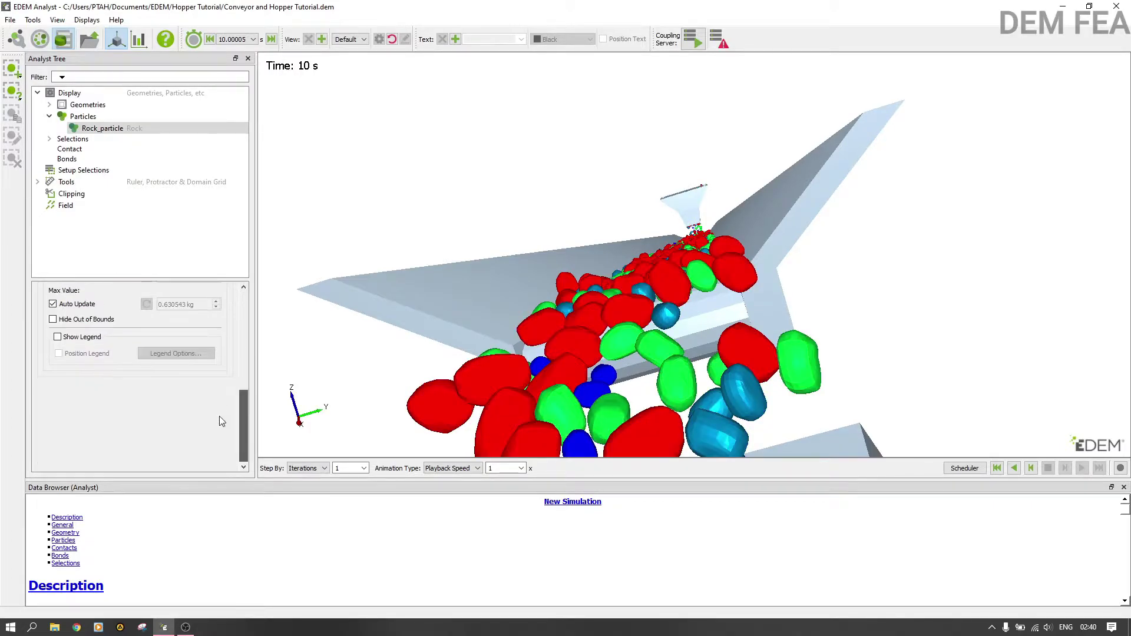
pyautogui.click(89, 337)
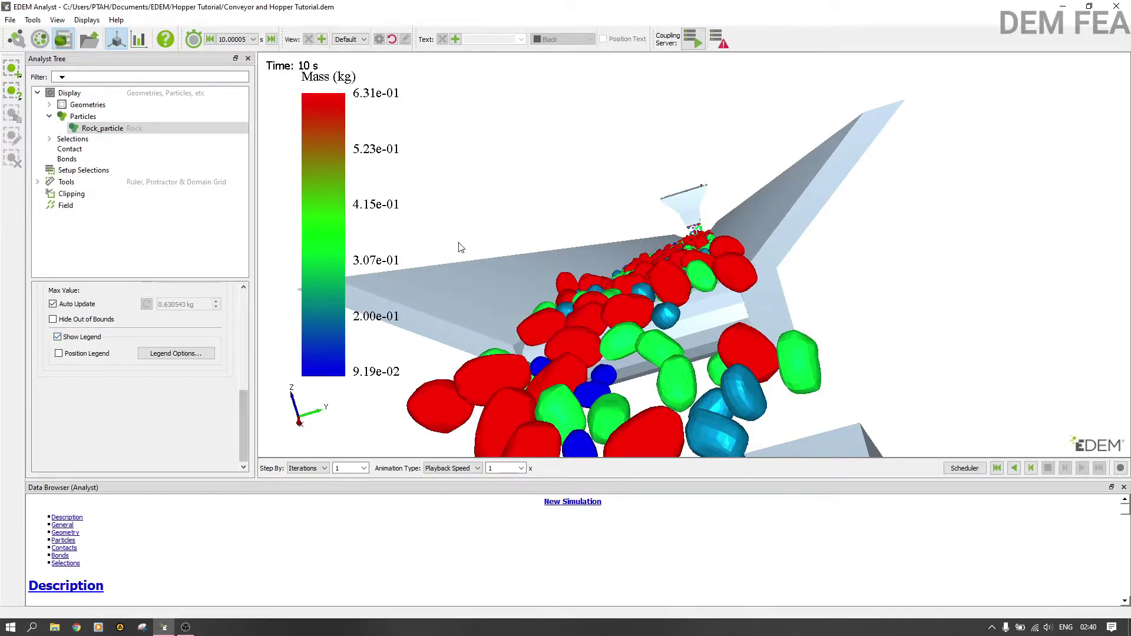
pyautogui.scroll(-3, 461, 247)
pyautogui.click(211, 356)
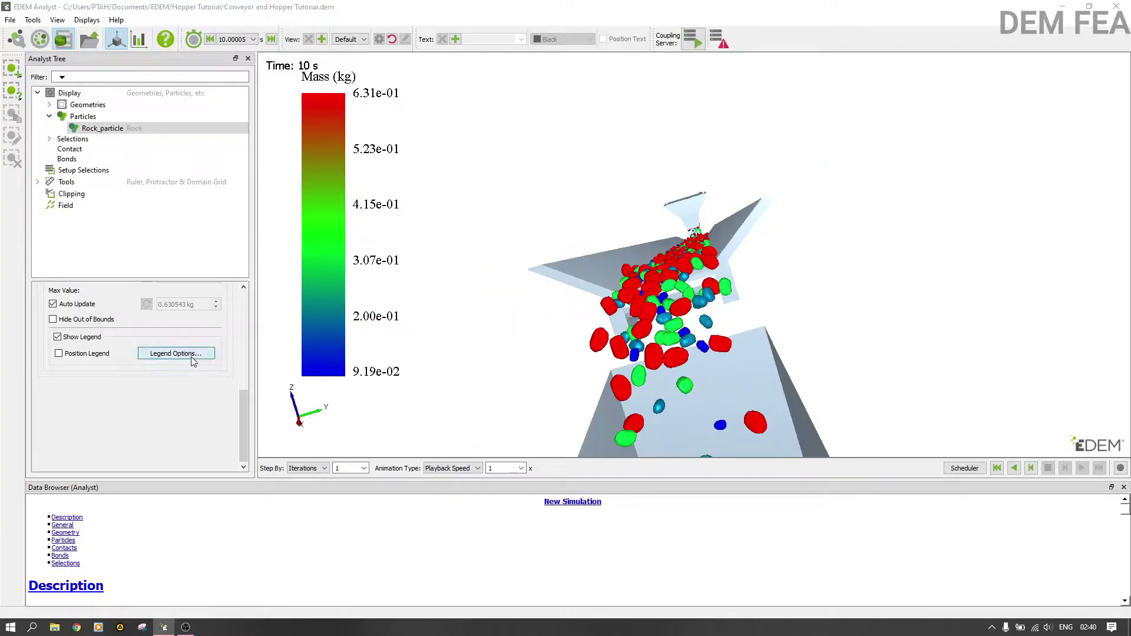
pyautogui.click(630, 321)
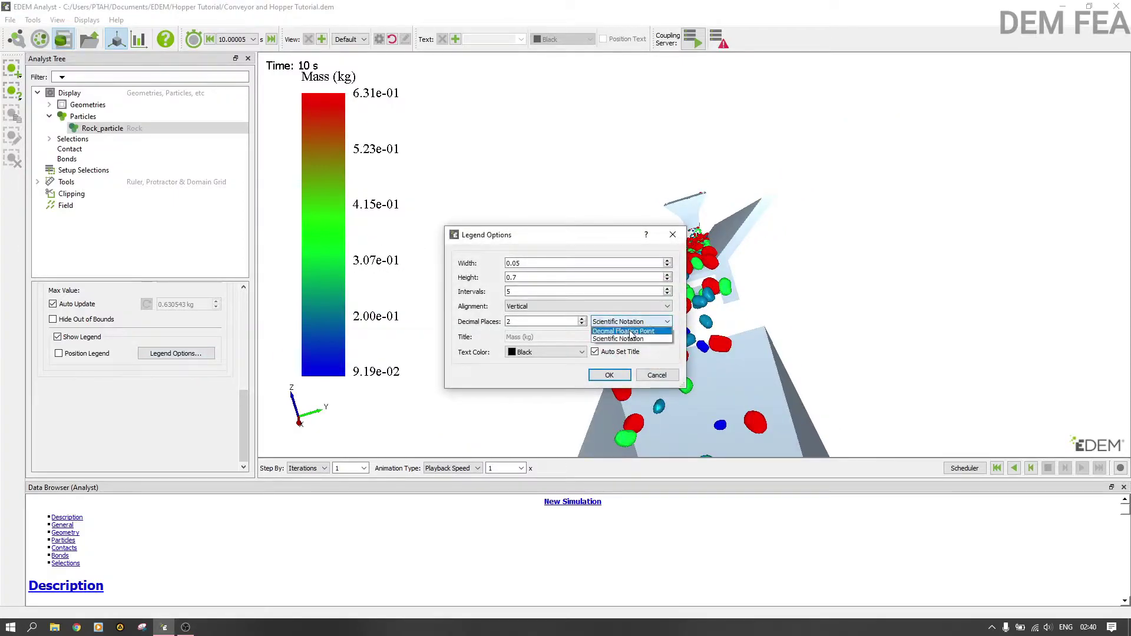
pyautogui.click(625, 335)
pyautogui.click(610, 376)
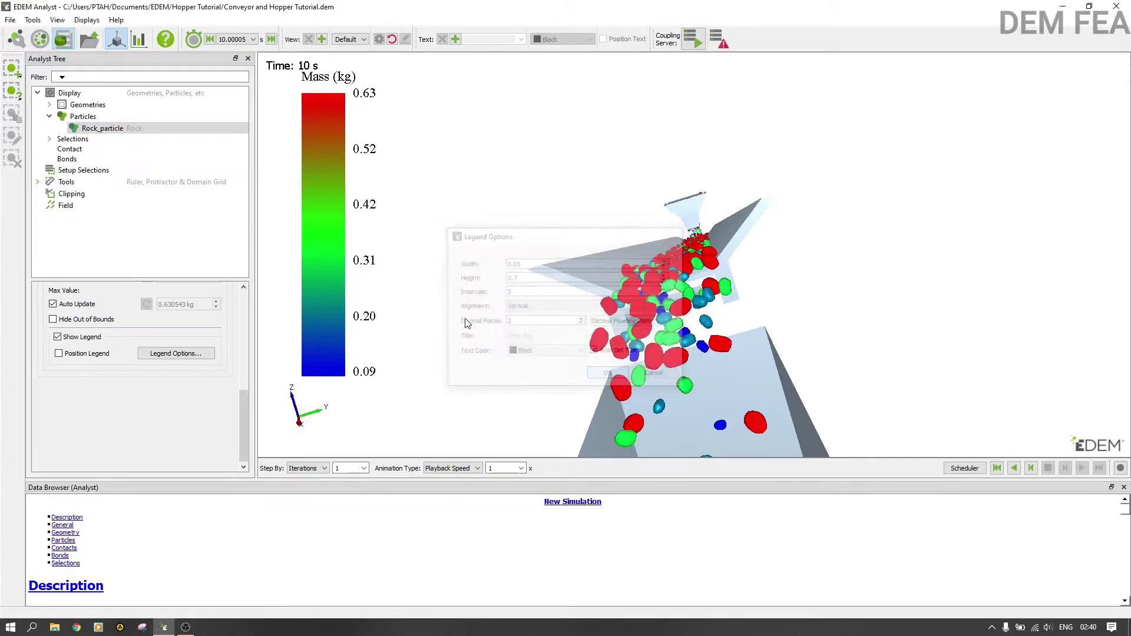
# - Return the simulation to time 0 s and set the playback speed to 0.5x
pyautogui.moveTo(639, 237); pyautogui.dragTo(896, 370)
pyautogui.click(997, 468)
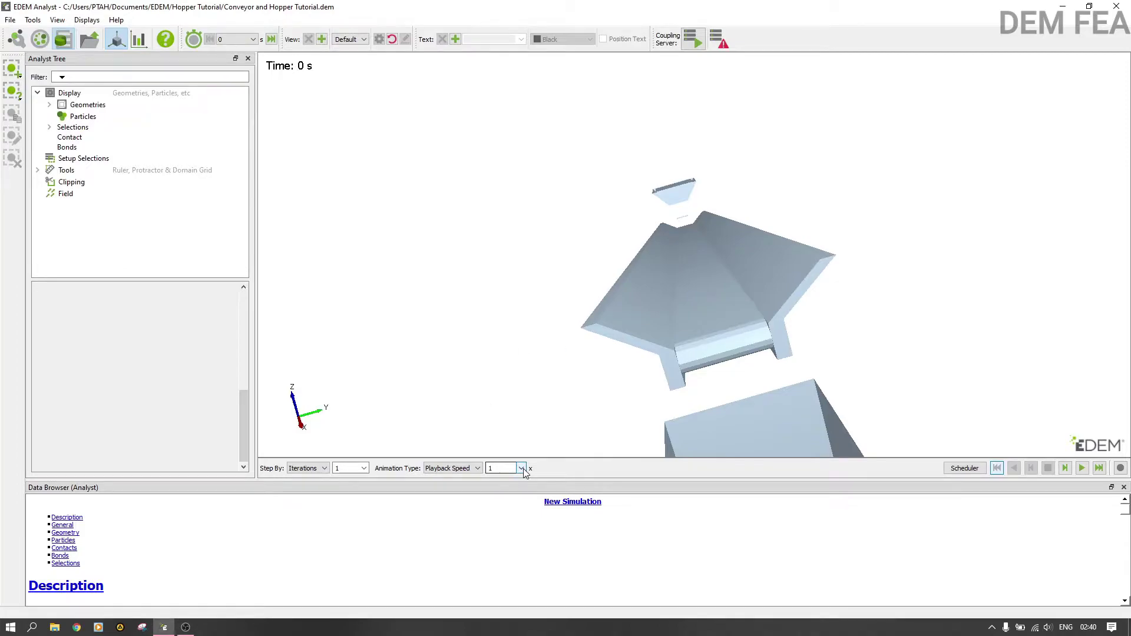
pyautogui.click(522, 469)
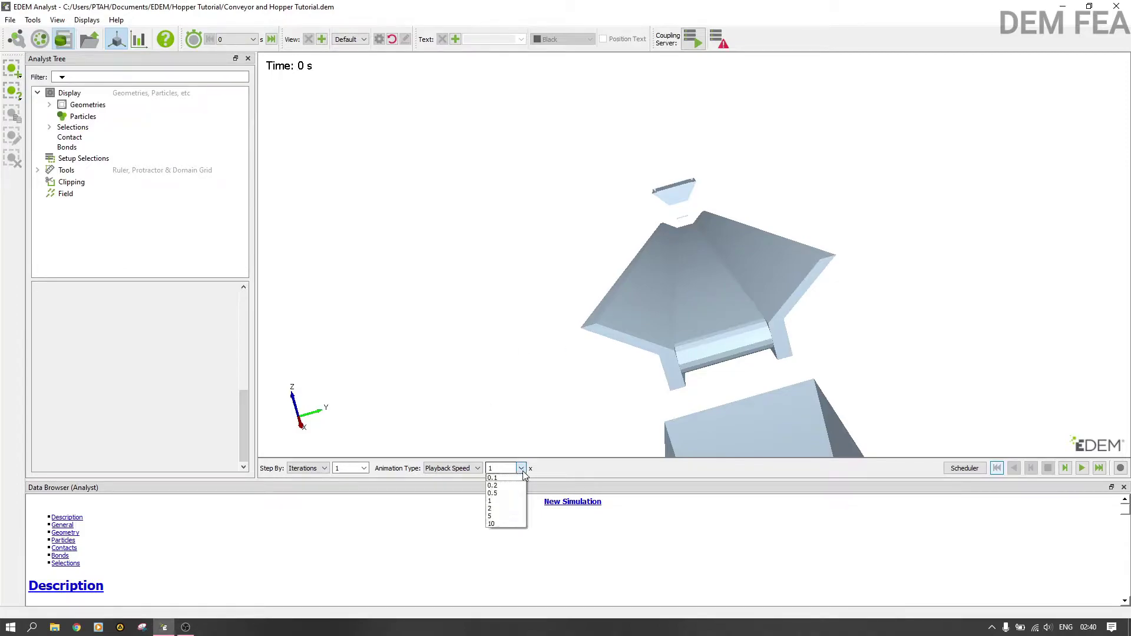
pyautogui.click(504, 496)
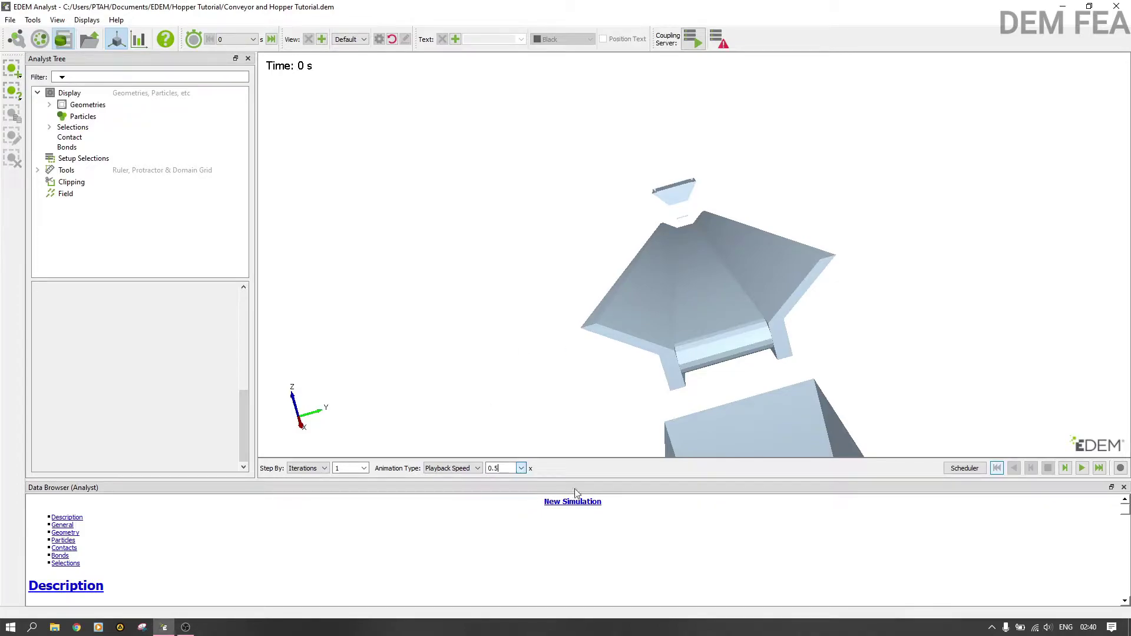
# - Play the simulation at 0.5x while viewing the rocks along the conveyor up close, and return it to time 0 s
pyautogui.click(1082, 469)
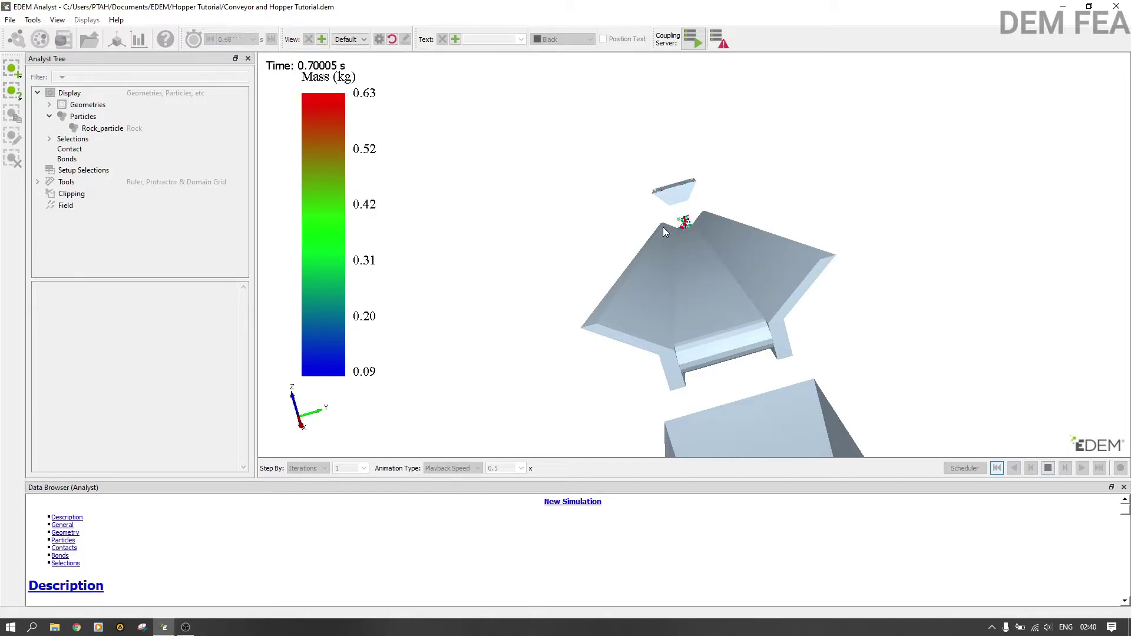
pyautogui.moveTo(663, 228); pyautogui.dragTo(683, 305)
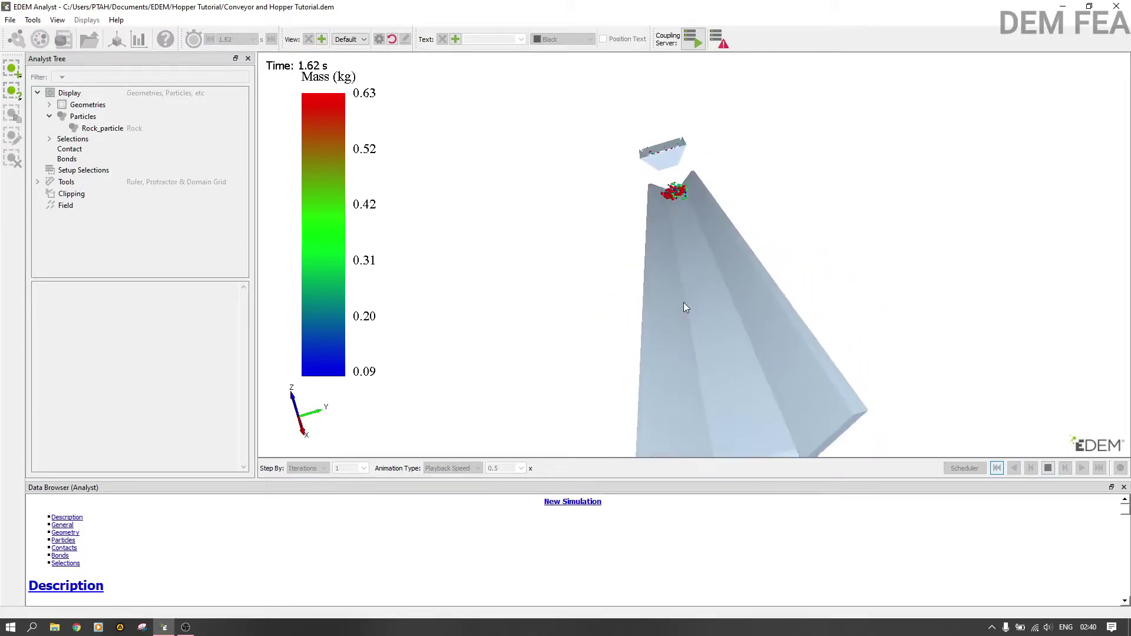
pyautogui.scroll(2, 677, 200)
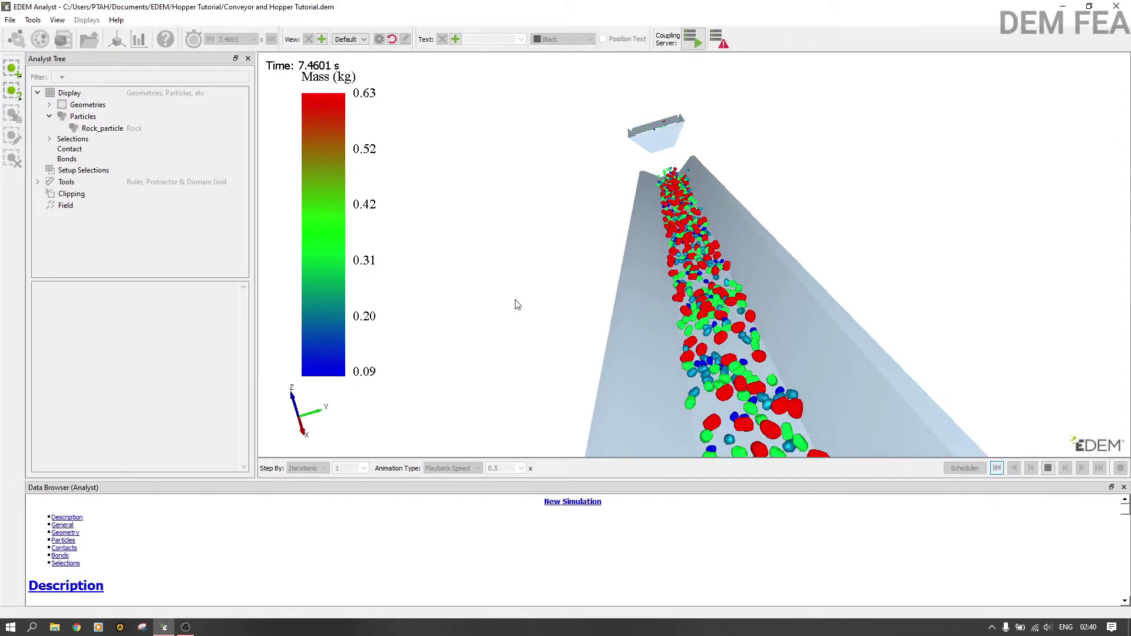
pyautogui.moveTo(564, 187); pyautogui.dragTo(653, 226)
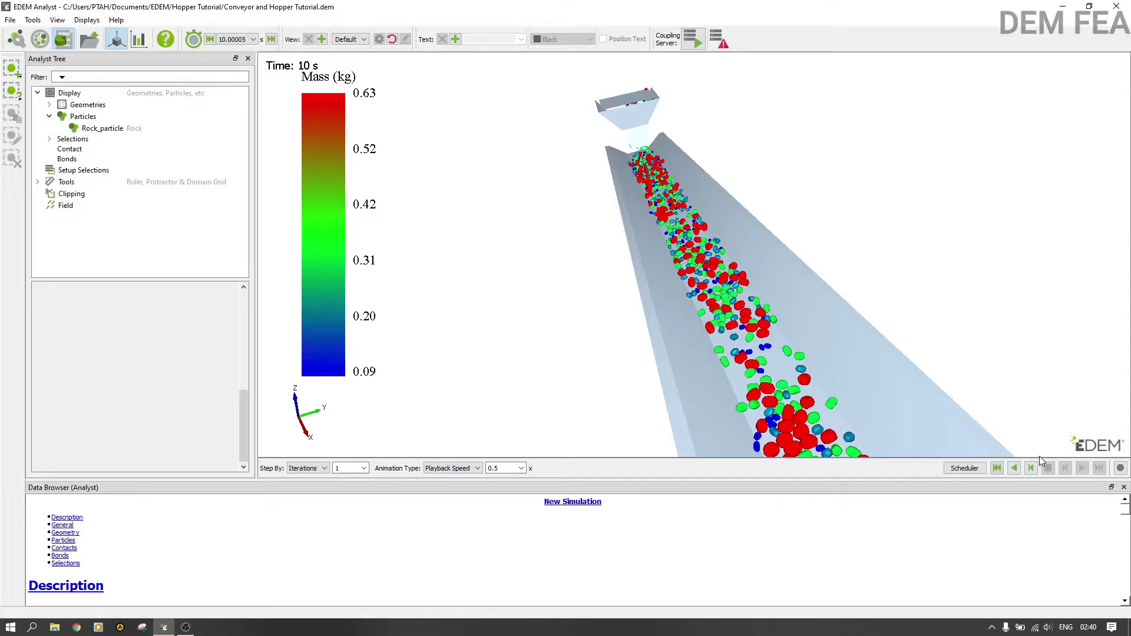
pyautogui.click(998, 468)
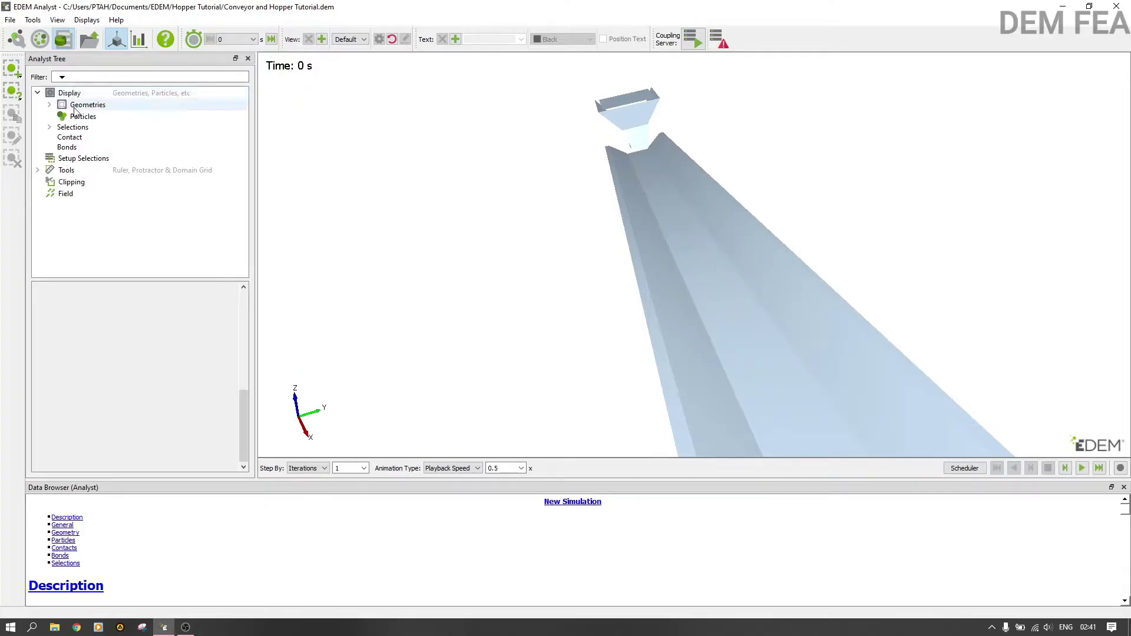
# - Set the opacity of all geometries to 0.6 and apply it to every geometry
pyautogui.click(88, 105)
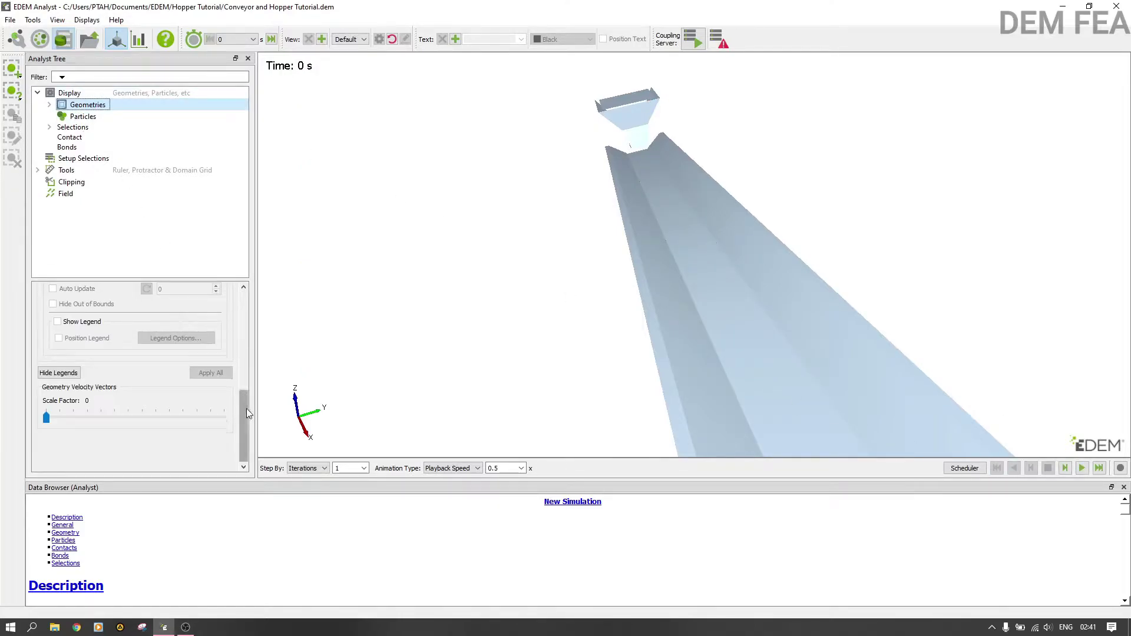
pyautogui.moveTo(245, 406); pyautogui.dragTo(244, 309)
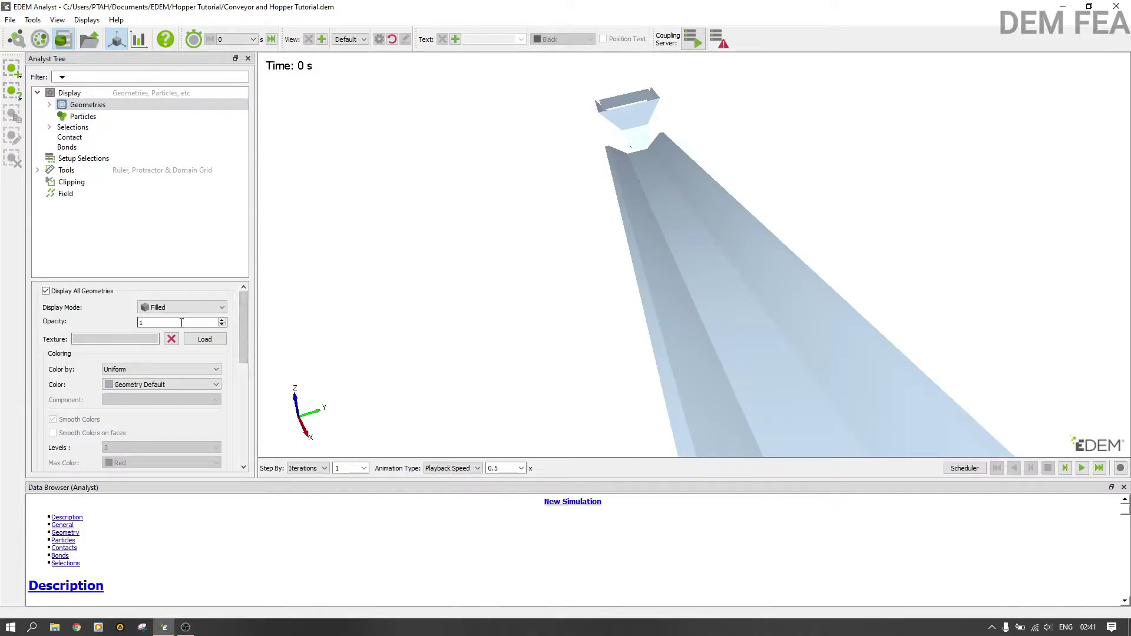
pyautogui.click(222, 325)
pyautogui.click(221, 325)
pyautogui.moveTo(243, 323); pyautogui.dragTo(251, 421)
pyautogui.click(211, 373)
pyautogui.scroll(5, 241, 399)
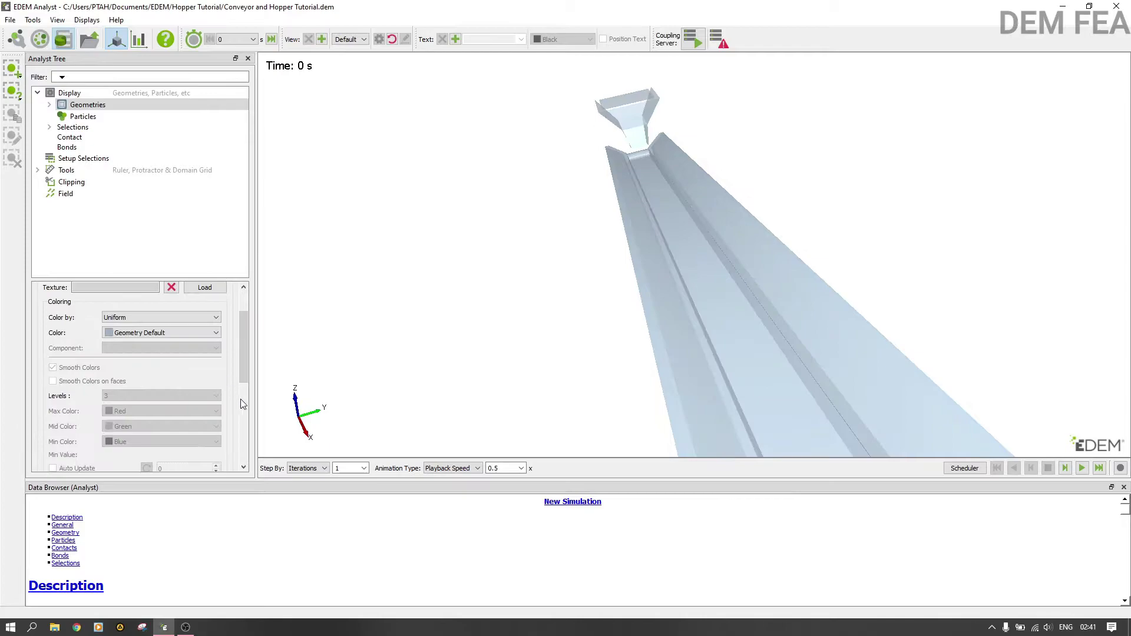
pyautogui.scroll(2, 246, 358)
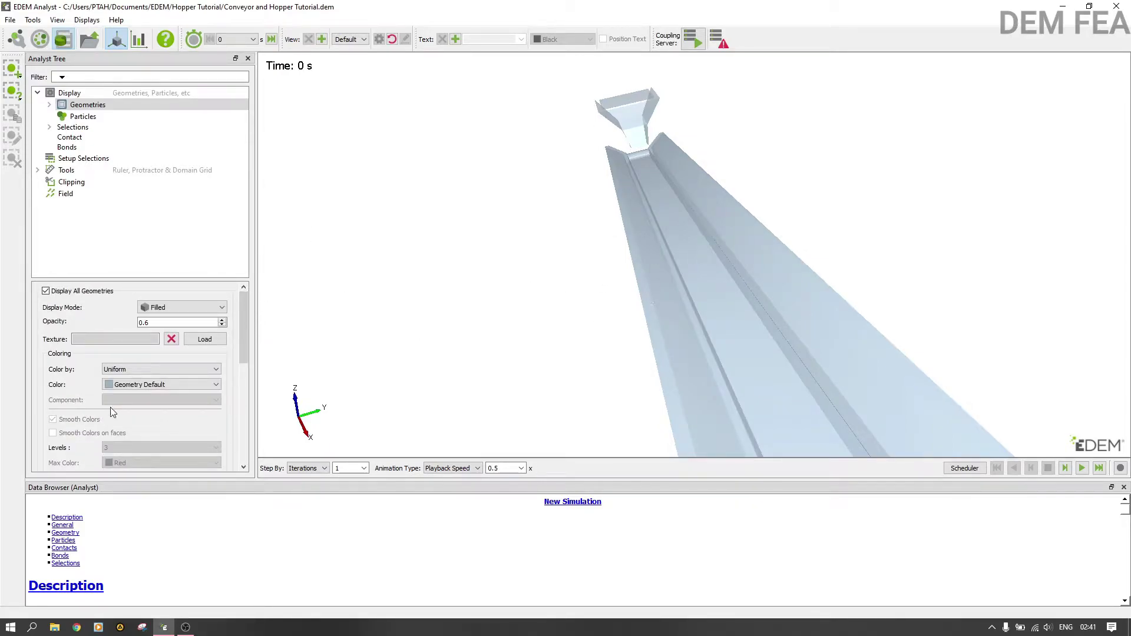
# - Color the Belt geometry by Velocity magnitude, with the minimum and maximum values updating automatically
pyautogui.click(49, 104)
pyautogui.click(88, 116)
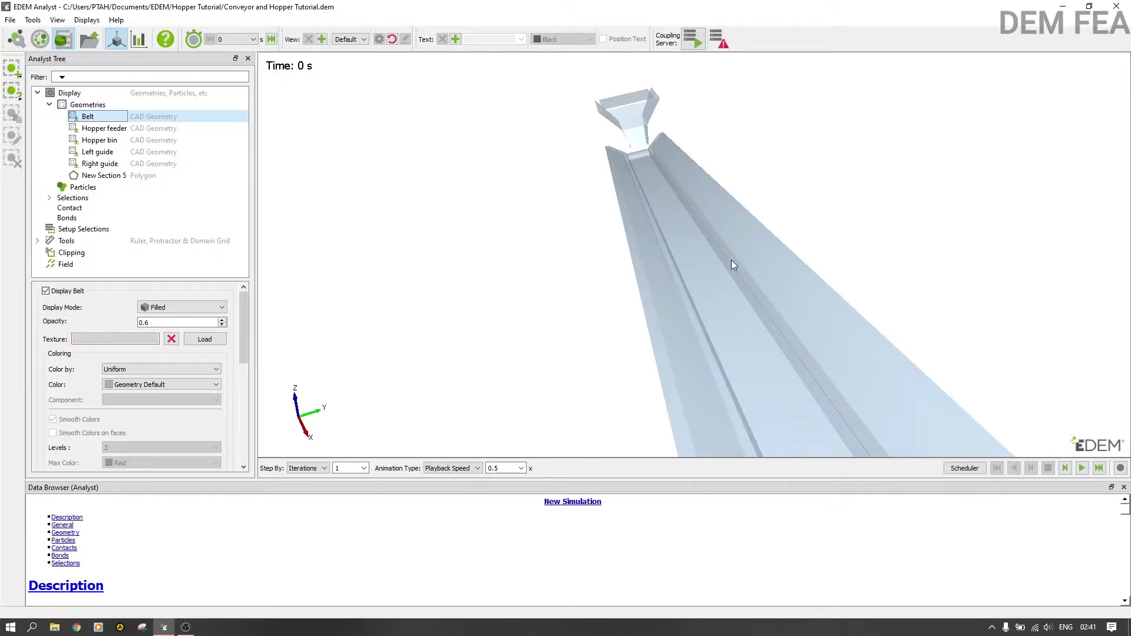
pyautogui.click(135, 368)
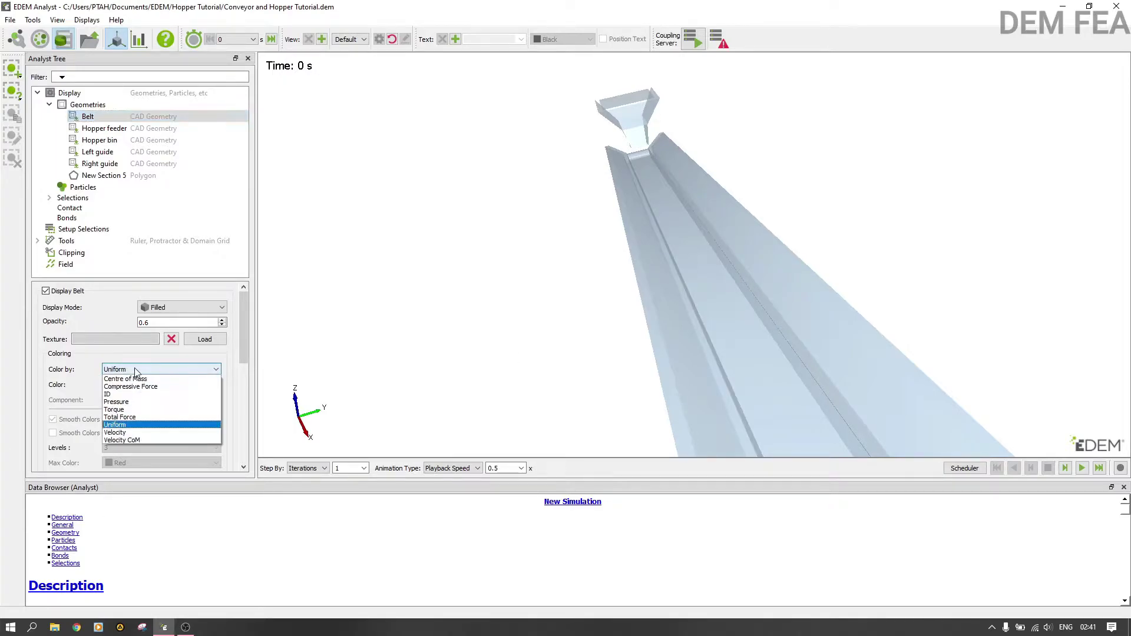
pyautogui.click(115, 432)
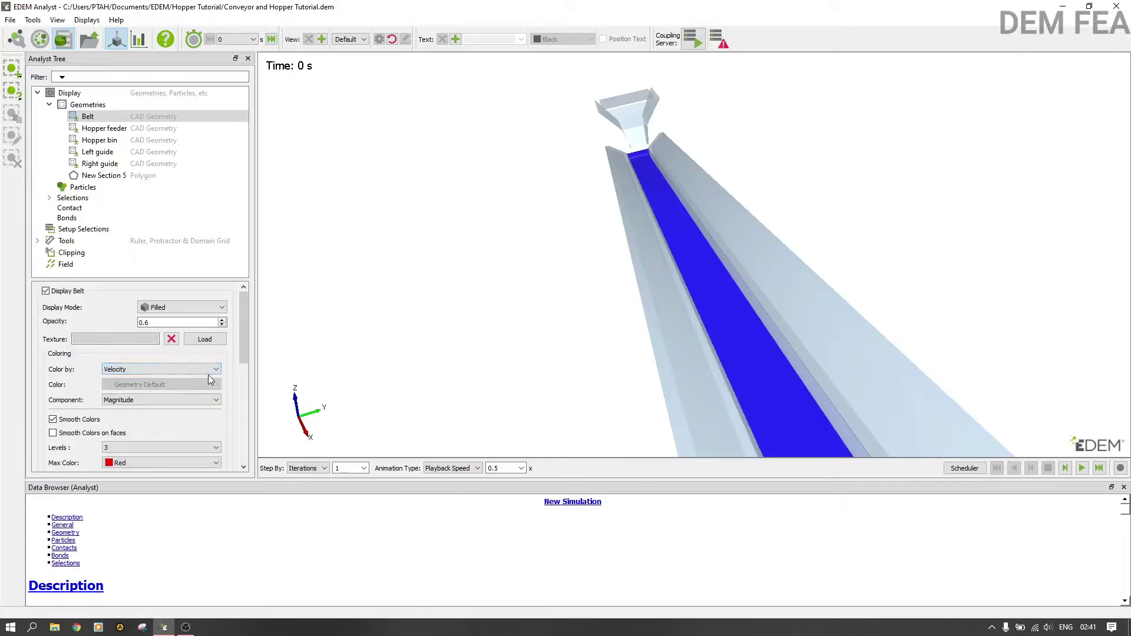
pyautogui.scroll(-3, 242, 377)
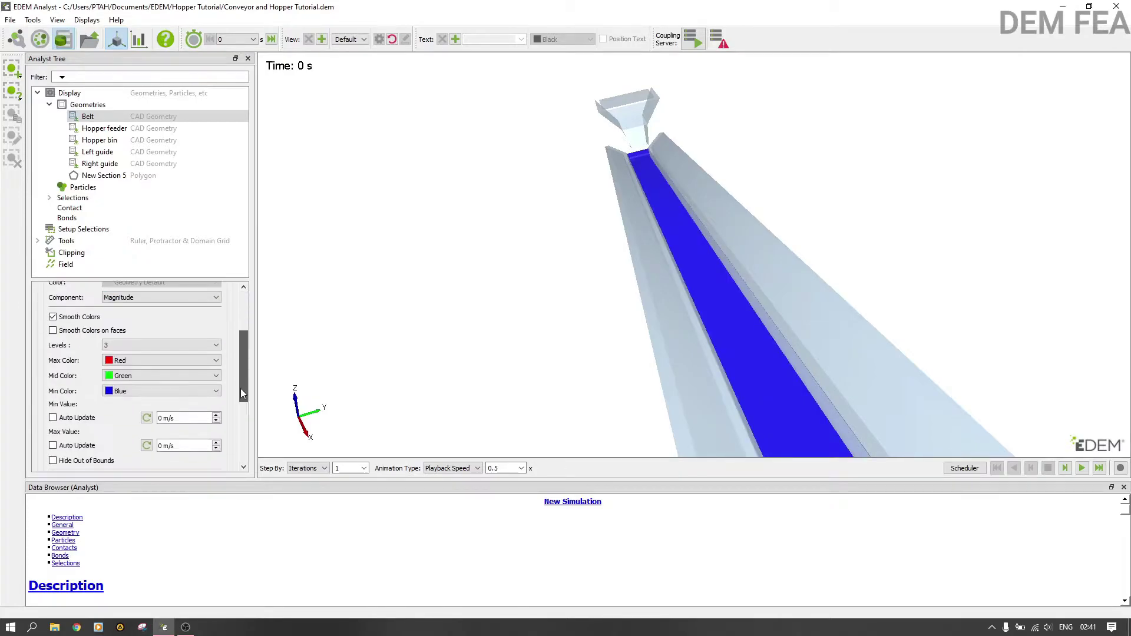
pyautogui.click(53, 412)
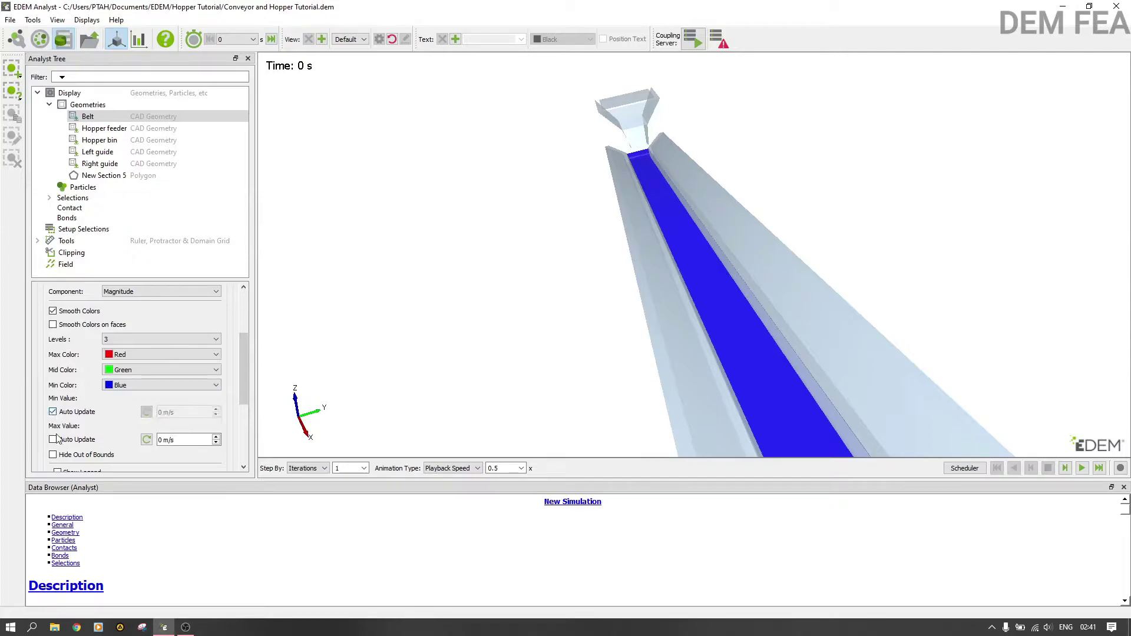
pyautogui.click(53, 440)
# - Show the velocity legend for the Belt and set its number format to Decimal Floating Point
pyautogui.moveTo(242, 374); pyautogui.dragTo(245, 429)
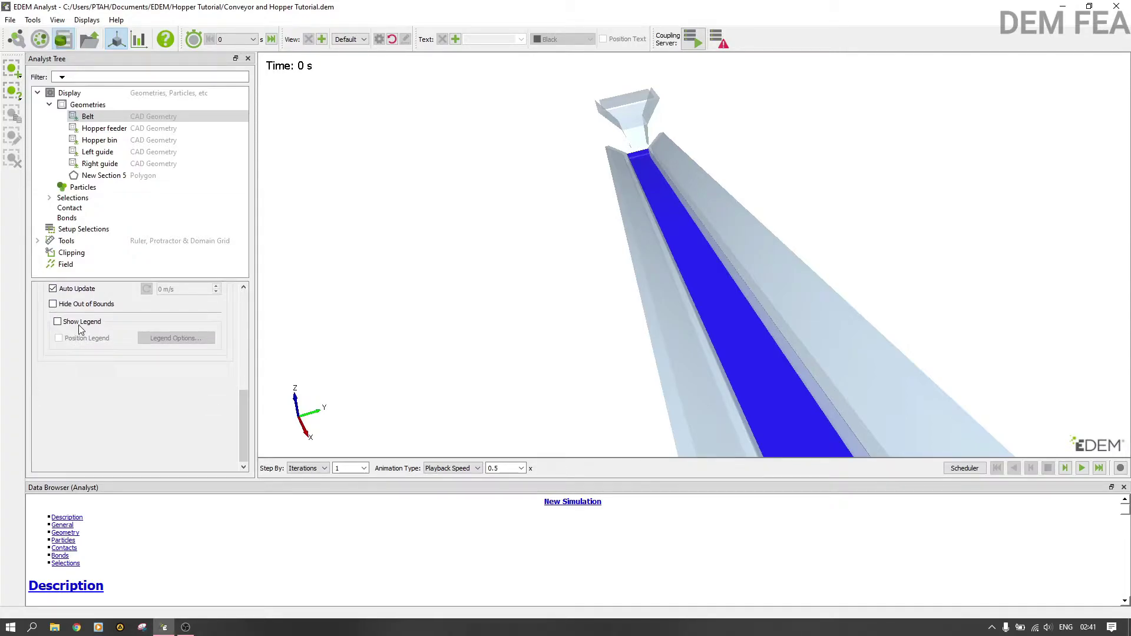
pyautogui.click(57, 321)
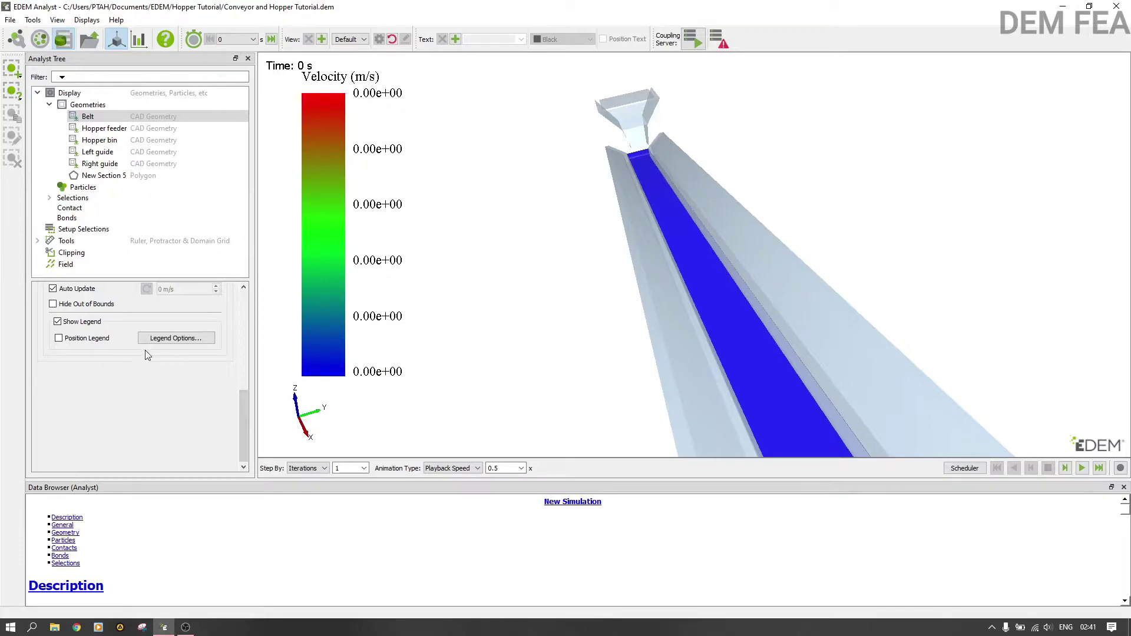
pyautogui.click(157, 338)
pyautogui.click(606, 323)
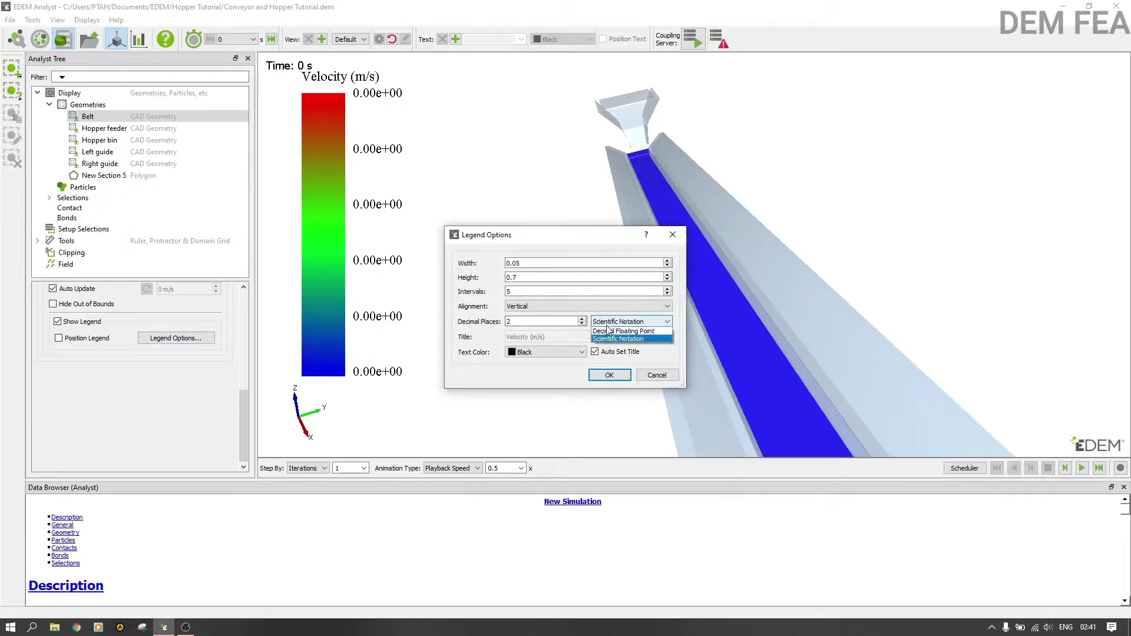
pyautogui.click(616, 331)
pyautogui.click(609, 375)
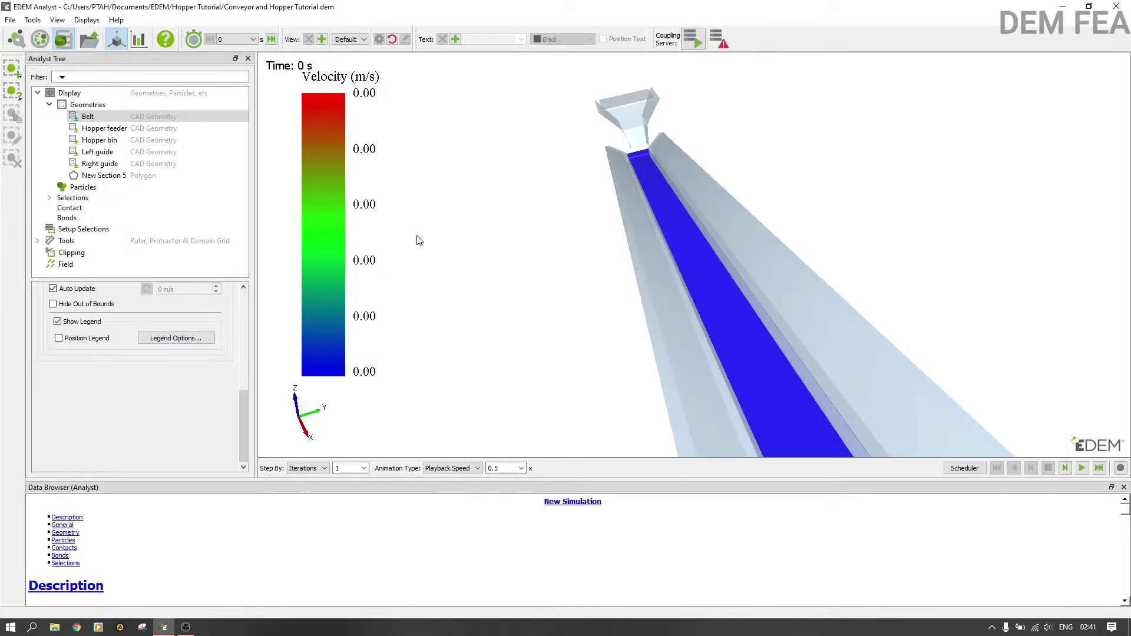
# - Play the simulation briefly, stop it, and hide the mass legend of Rock_particle that overlaps the velocity legend
pyautogui.click(1082, 469)
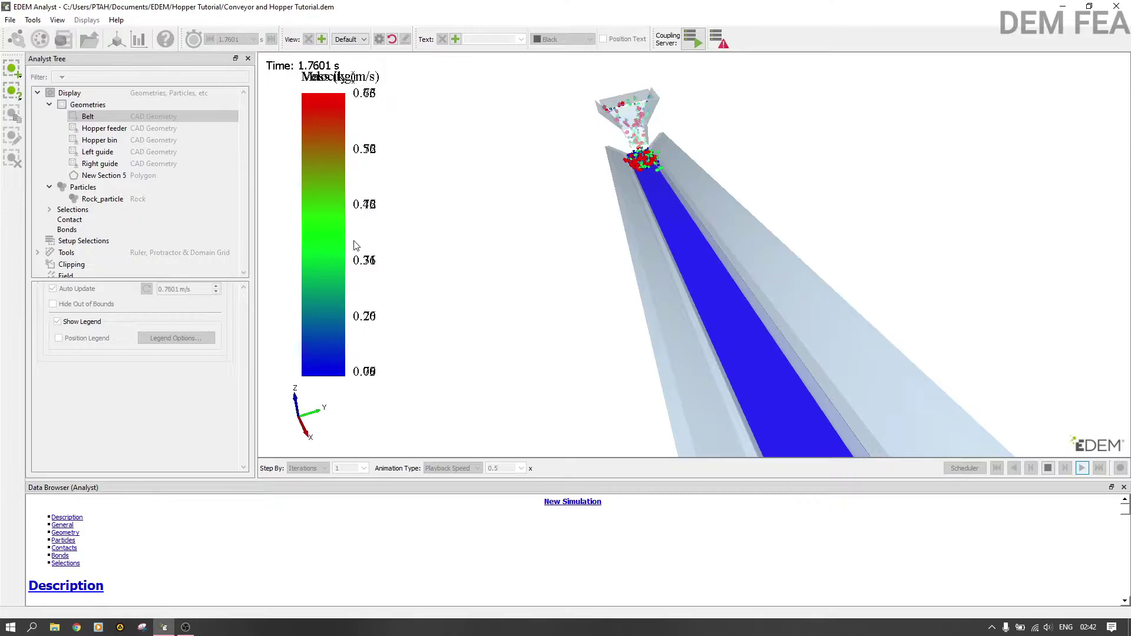
pyautogui.click(1052, 471)
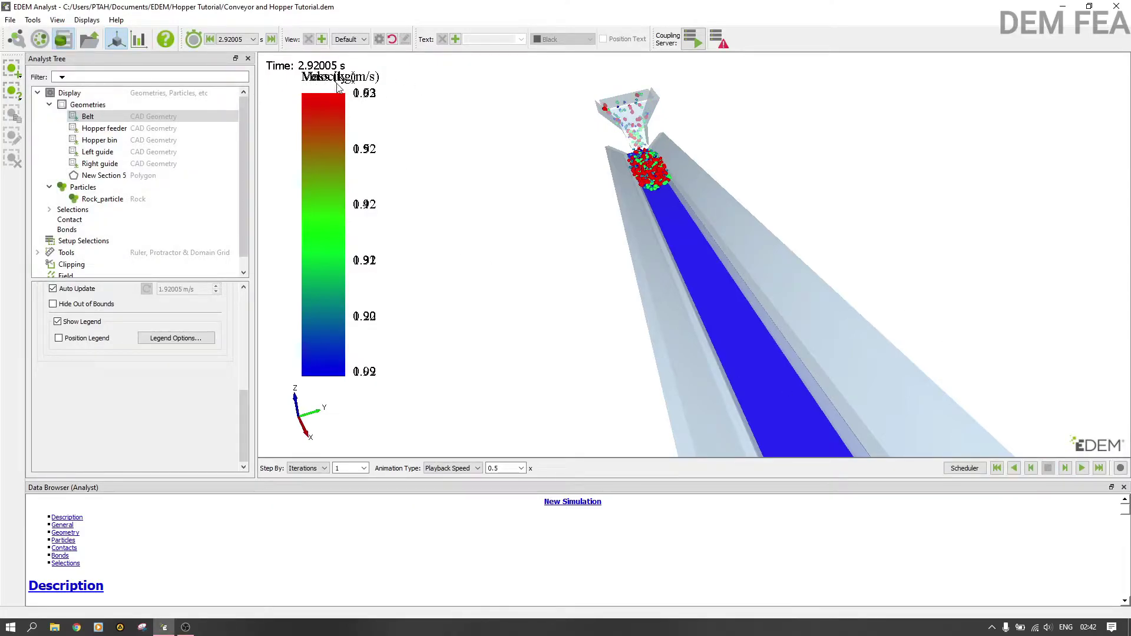
pyautogui.click(137, 198)
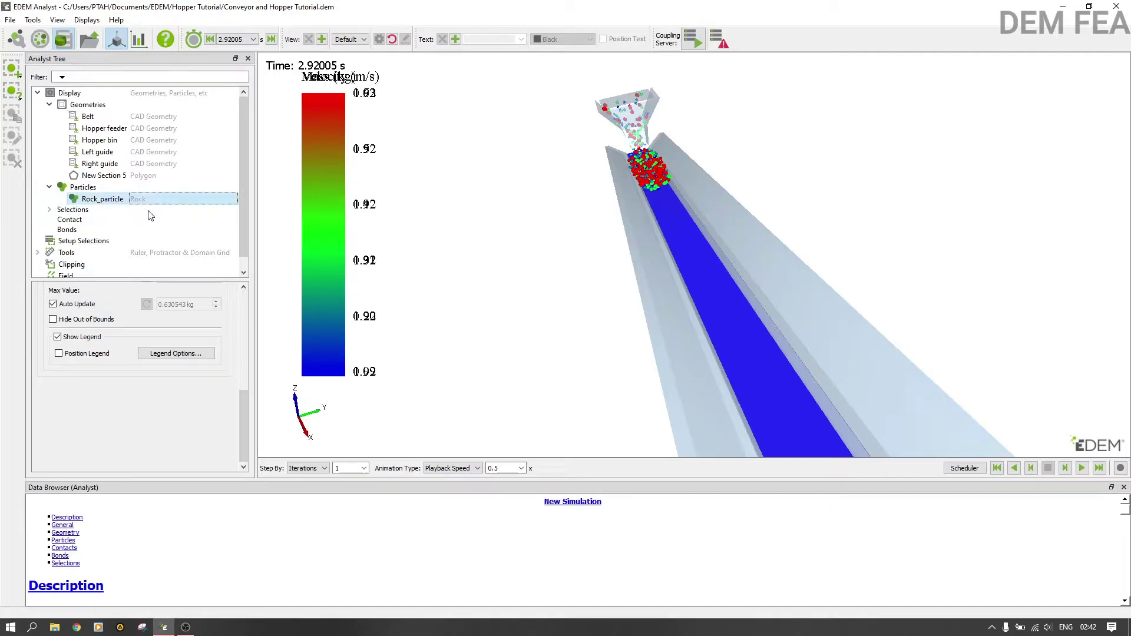
pyautogui.click(94, 339)
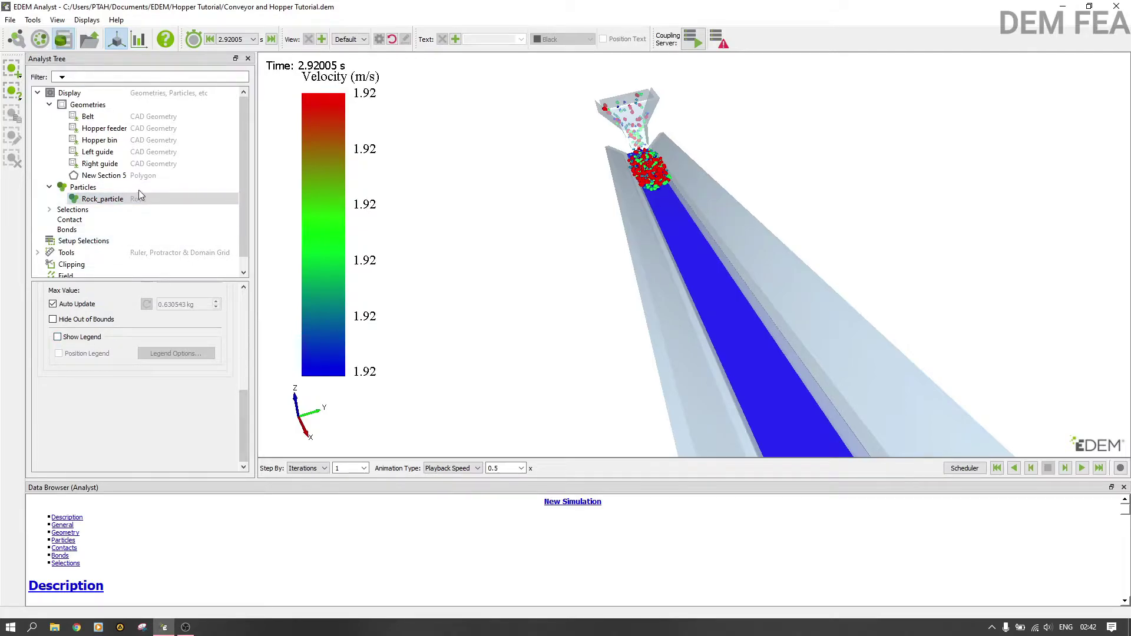
# - Select the Belt and replay the simulation from time 0 s, stopping at about 9.54 s to check the belt velocity
pyautogui.click(128, 118)
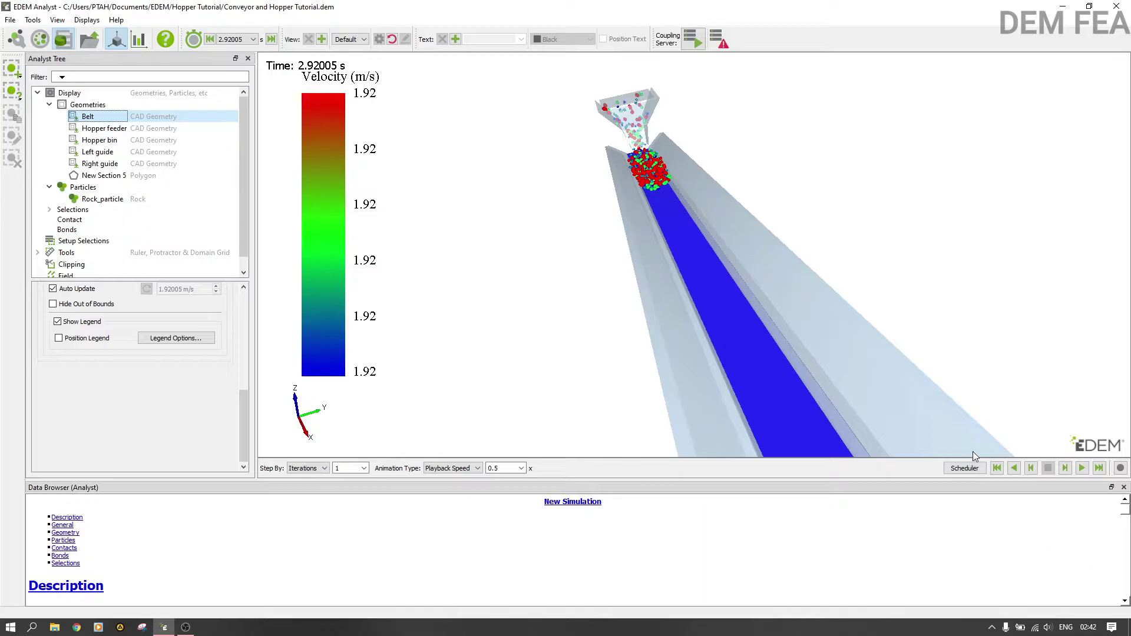
pyautogui.click(997, 469)
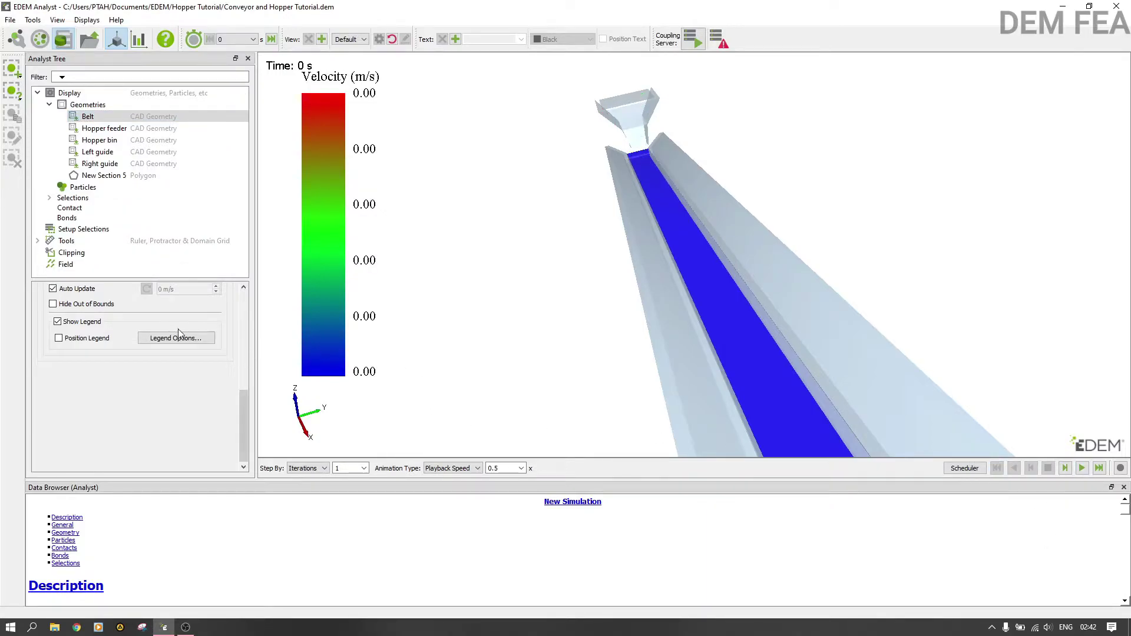
pyautogui.click(1082, 470)
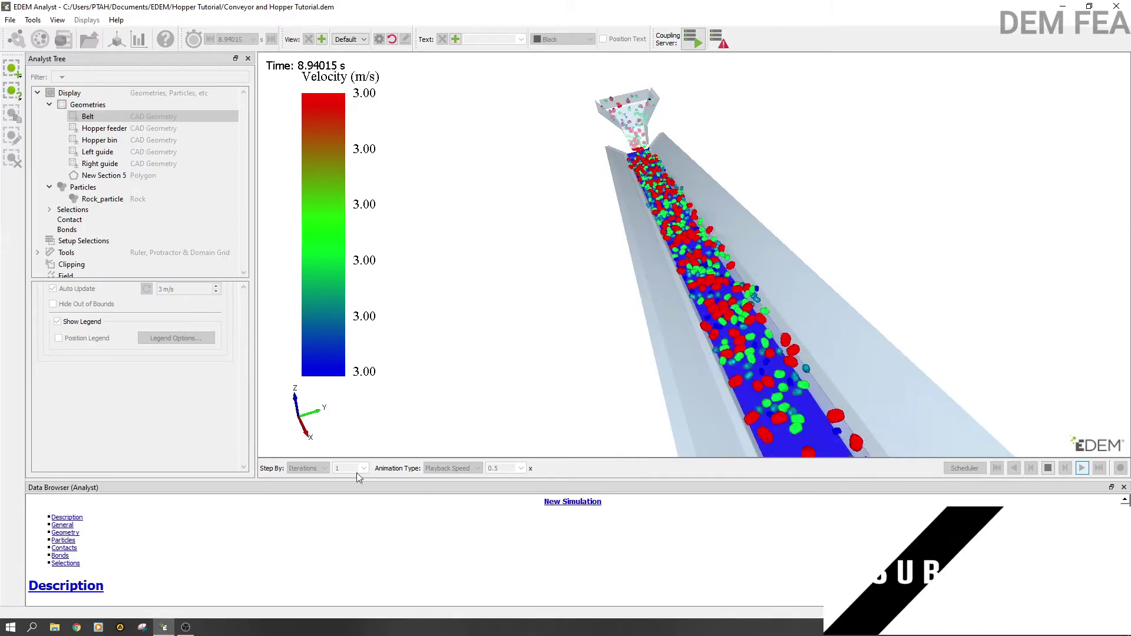
pyautogui.click(1053, 469)
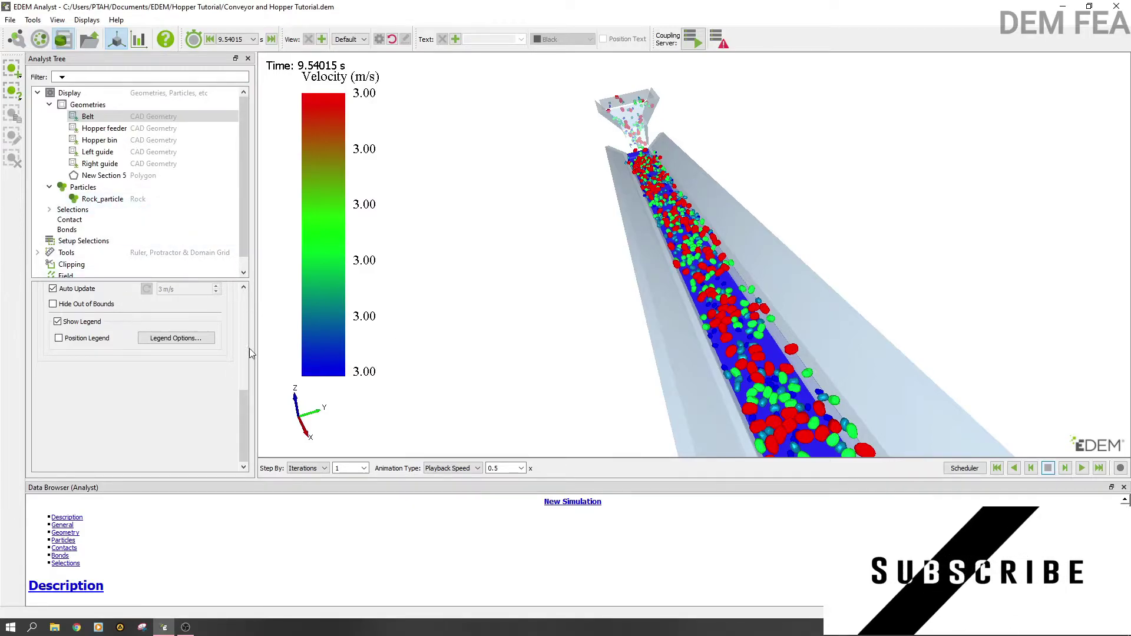
# - Turn off automatic updating of the Belt's velocity range and set its minimum to 0 m/s and maximum to 2 m/s
pyautogui.moveTo(244, 427); pyautogui.dragTo(249, 314)
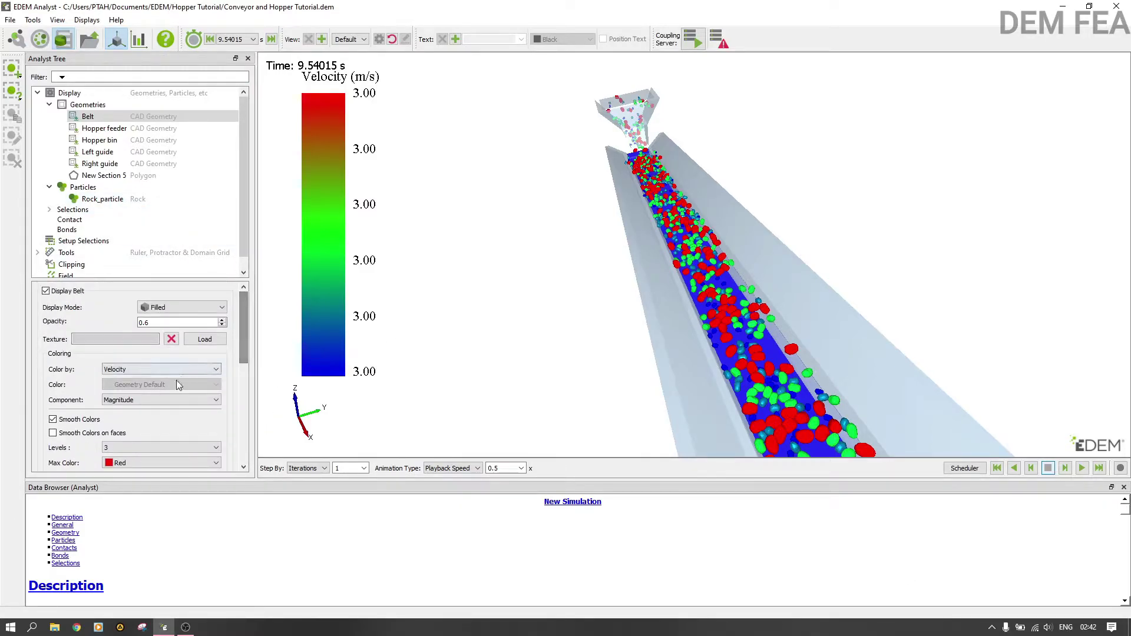
pyautogui.click(244, 357)
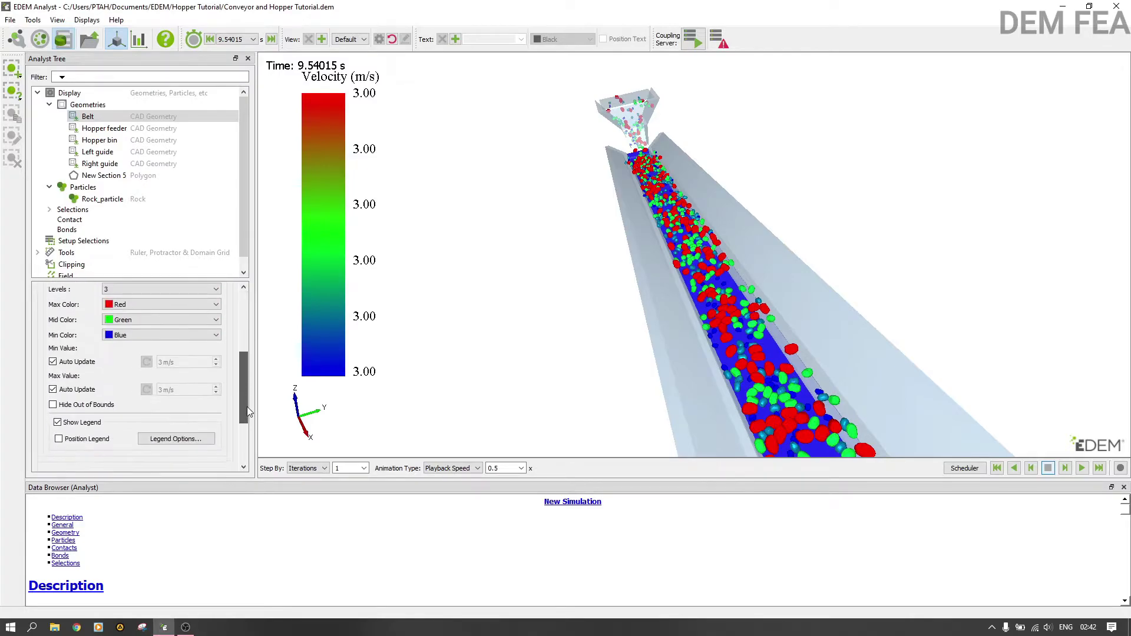
pyautogui.click(53, 389)
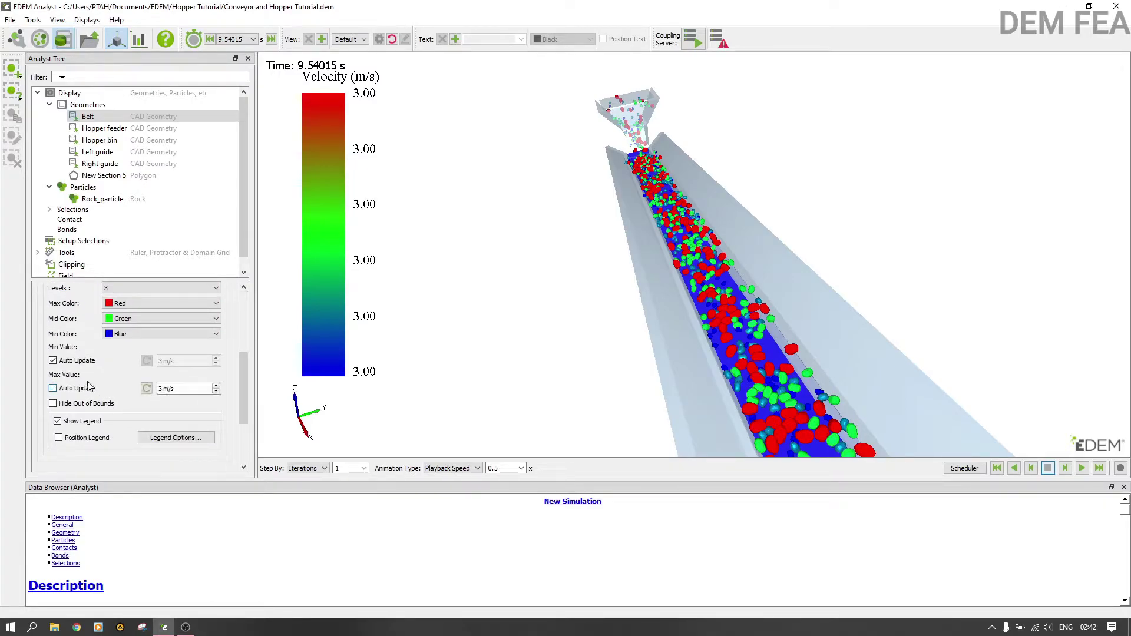
pyautogui.click(91, 365)
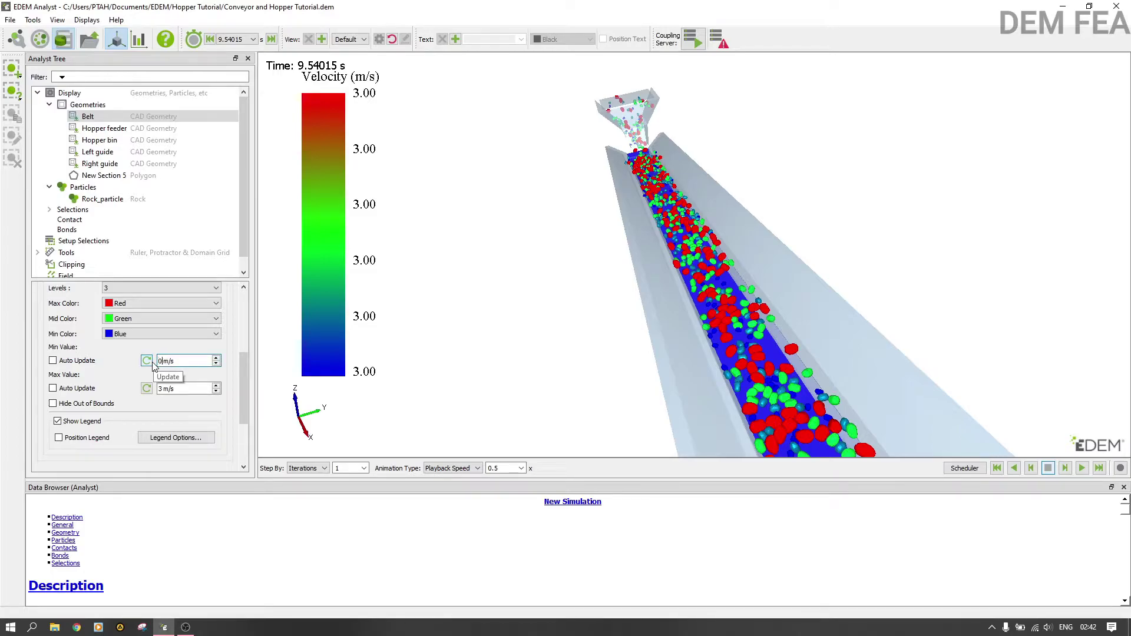
pyautogui.click(164, 388)
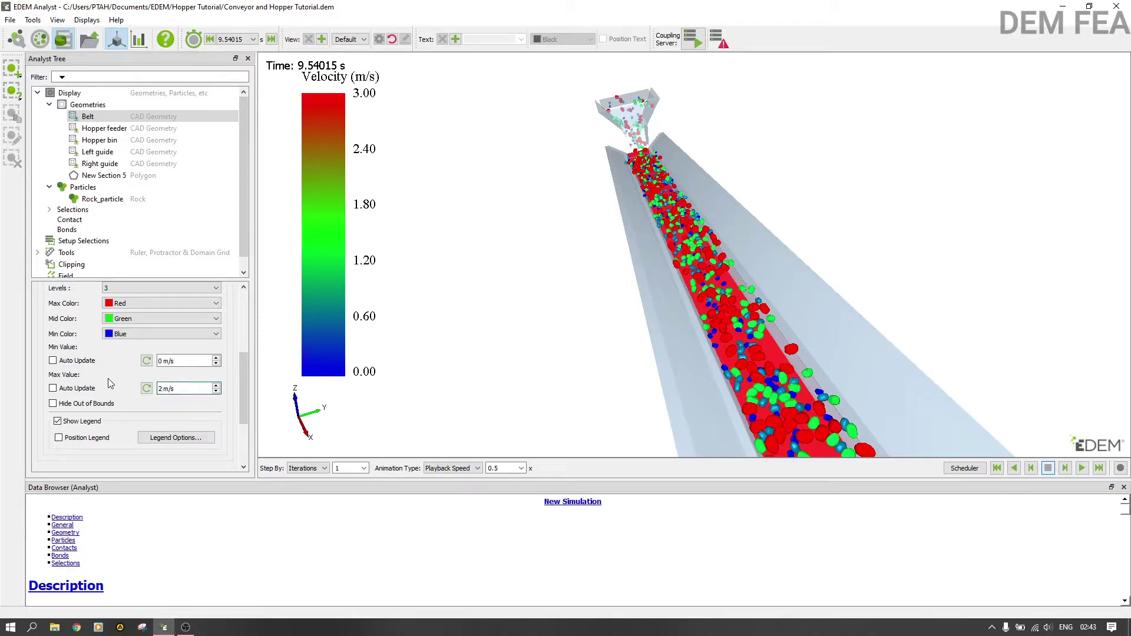
# - Change the maximum color of the Belt's velocity coloring to Dark Gray
pyautogui.click(137, 305)
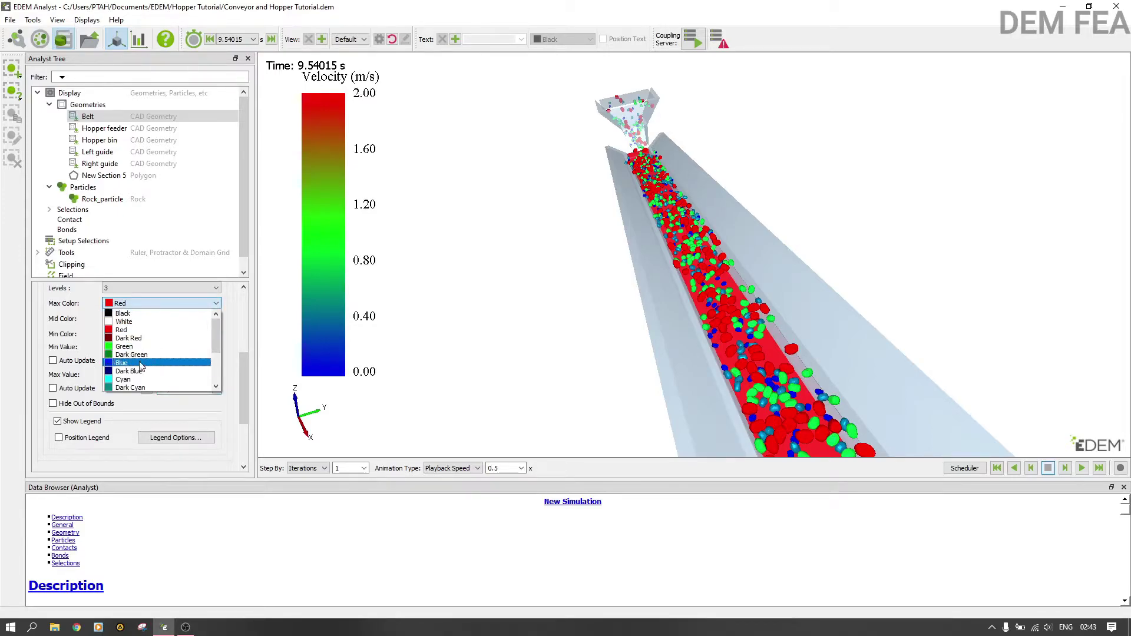
pyautogui.scroll(-1, 141, 363)
pyautogui.scroll(-2, 145, 376)
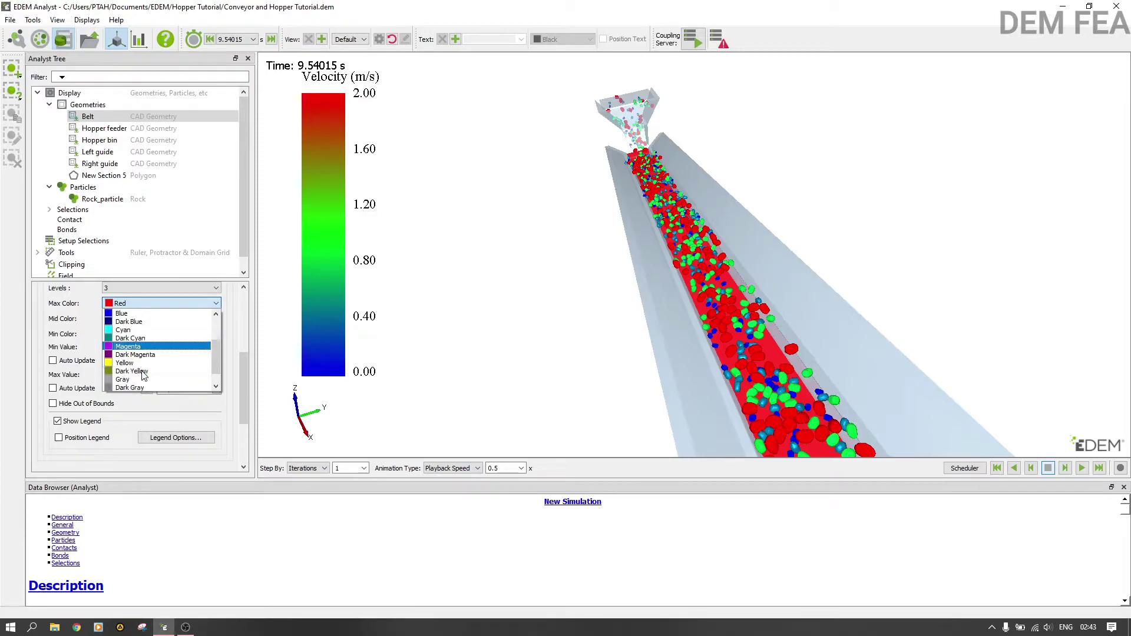
pyautogui.click(151, 376)
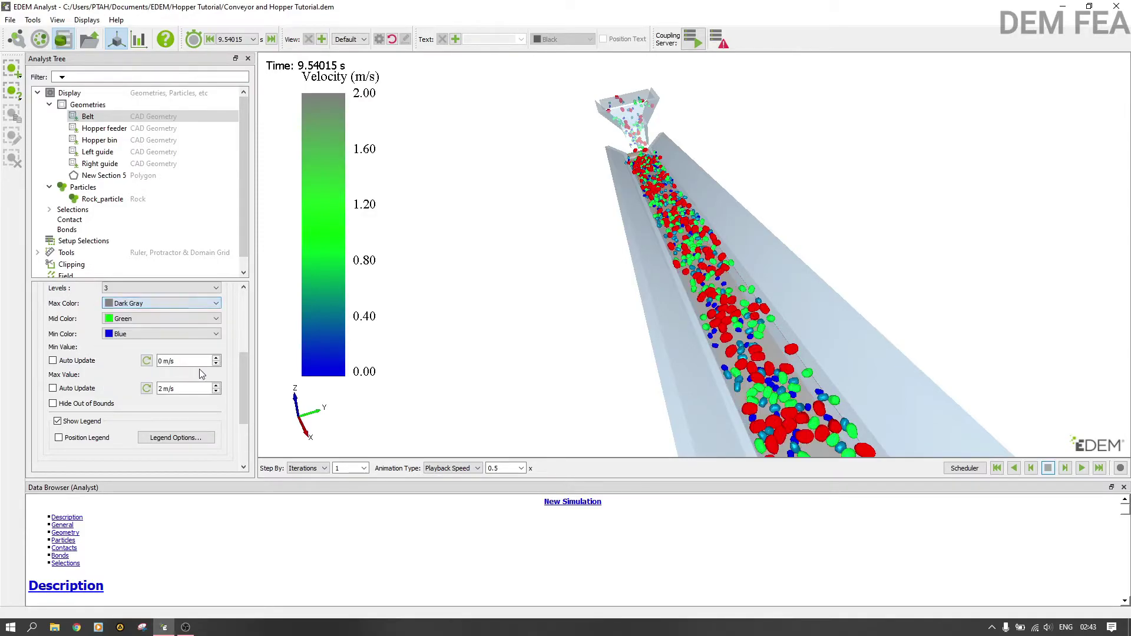
pyautogui.moveTo(244, 369); pyautogui.dragTo(241, 440)
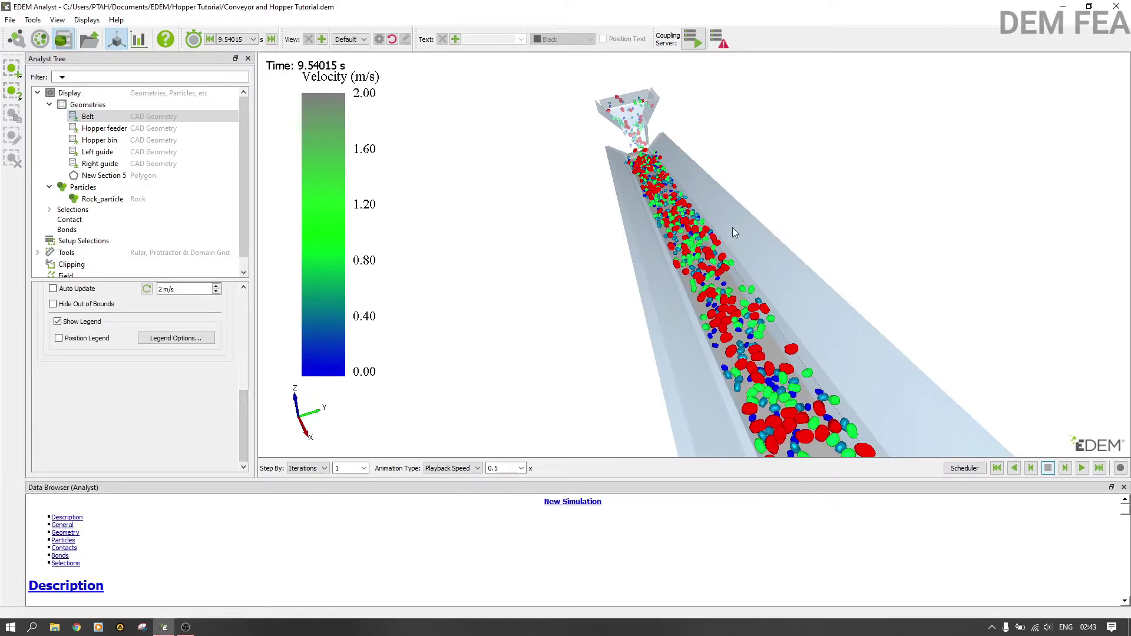
# - Replay the simulation from 0 s to 10 s and examine the rocks falling off the belt into the hopper bin
pyautogui.moveTo(734, 229); pyautogui.dragTo(768, 245)
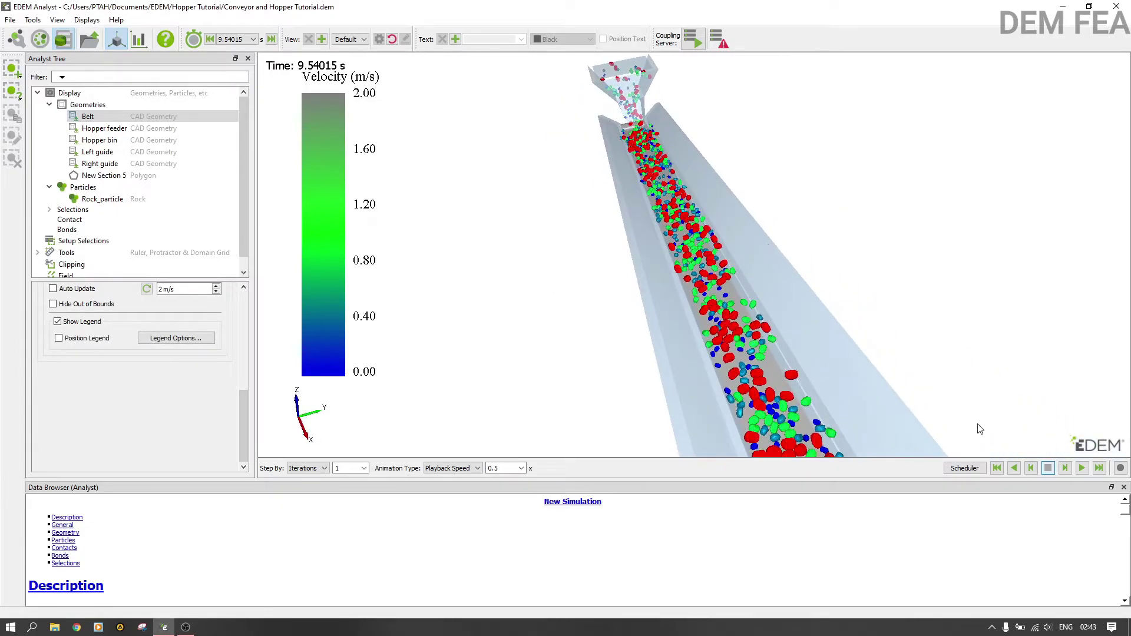
pyautogui.click(997, 469)
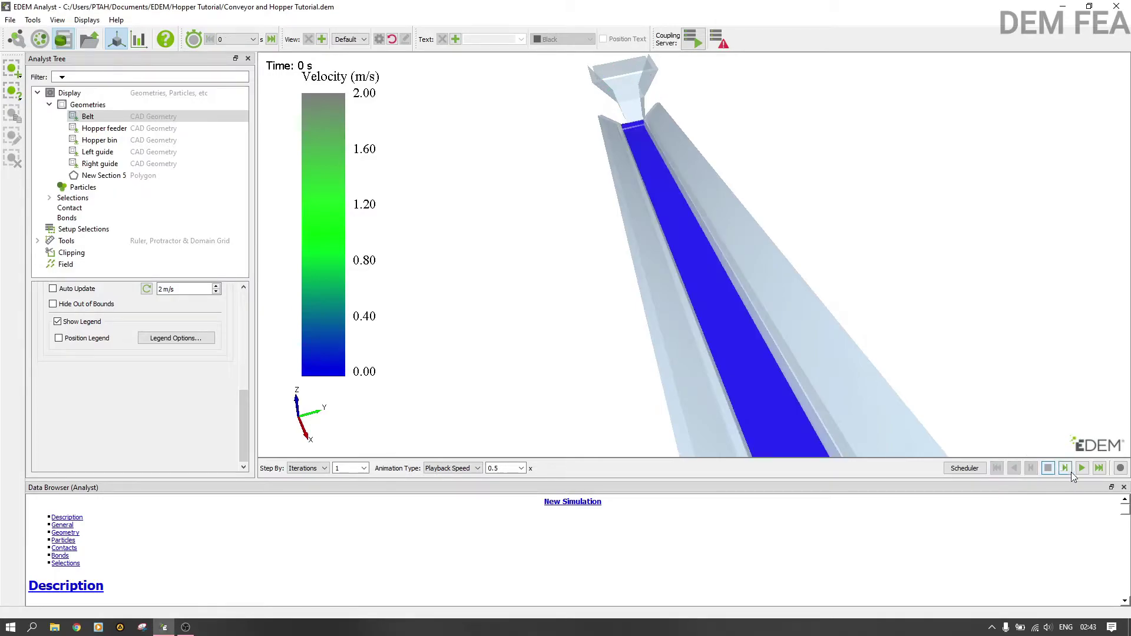
pyautogui.click(1082, 468)
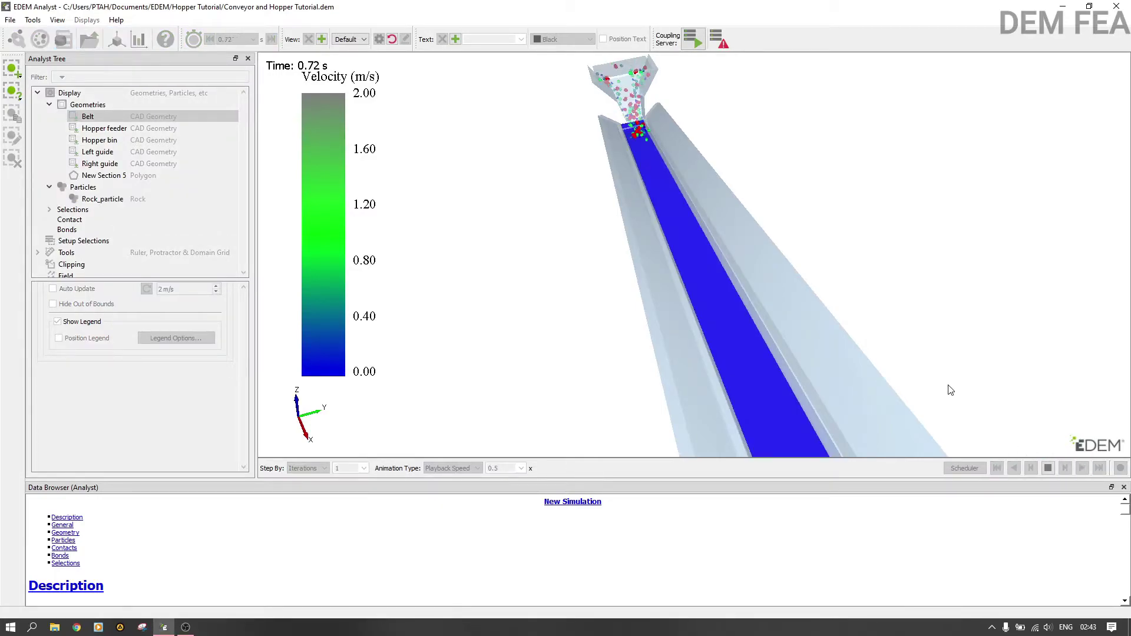
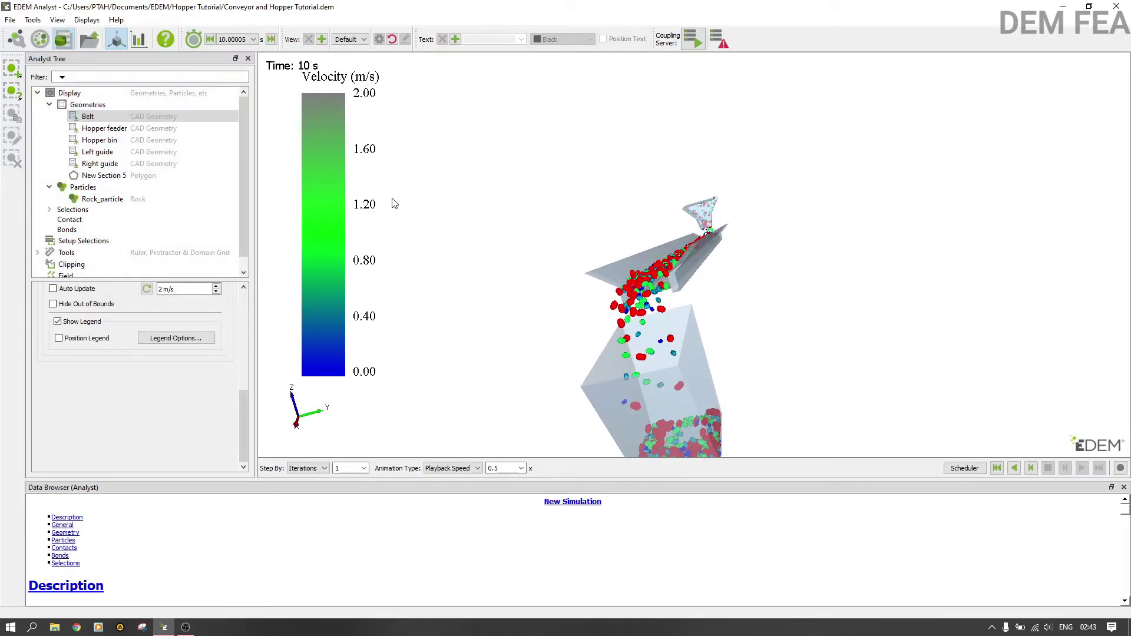
pyautogui.moveTo(455, 220); pyautogui.dragTo(735, 206)
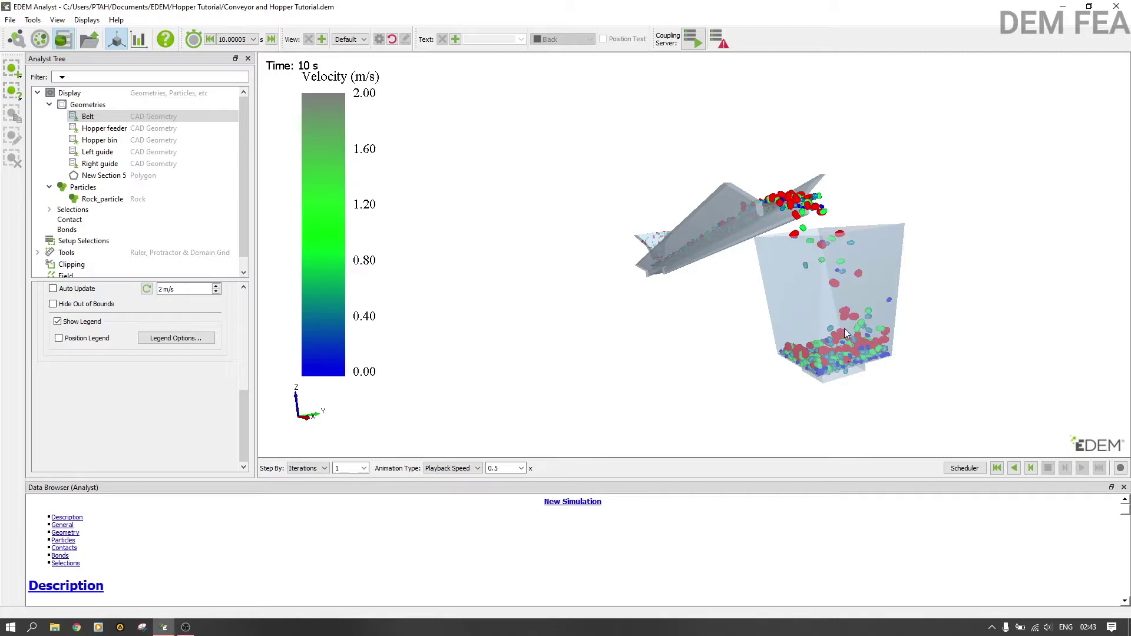
pyautogui.scroll(5, 757, 291)
pyautogui.scroll(2, 625, 271)
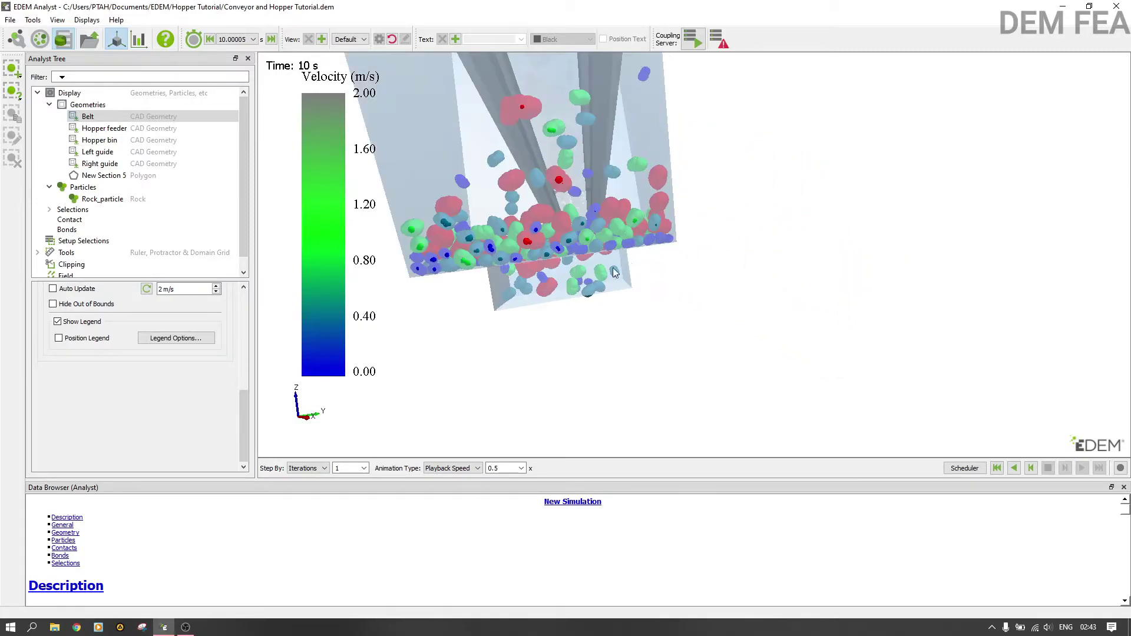
pyautogui.scroll(-5, 581, 301)
pyautogui.moveTo(589, 283); pyautogui.dragTo(699, 324)
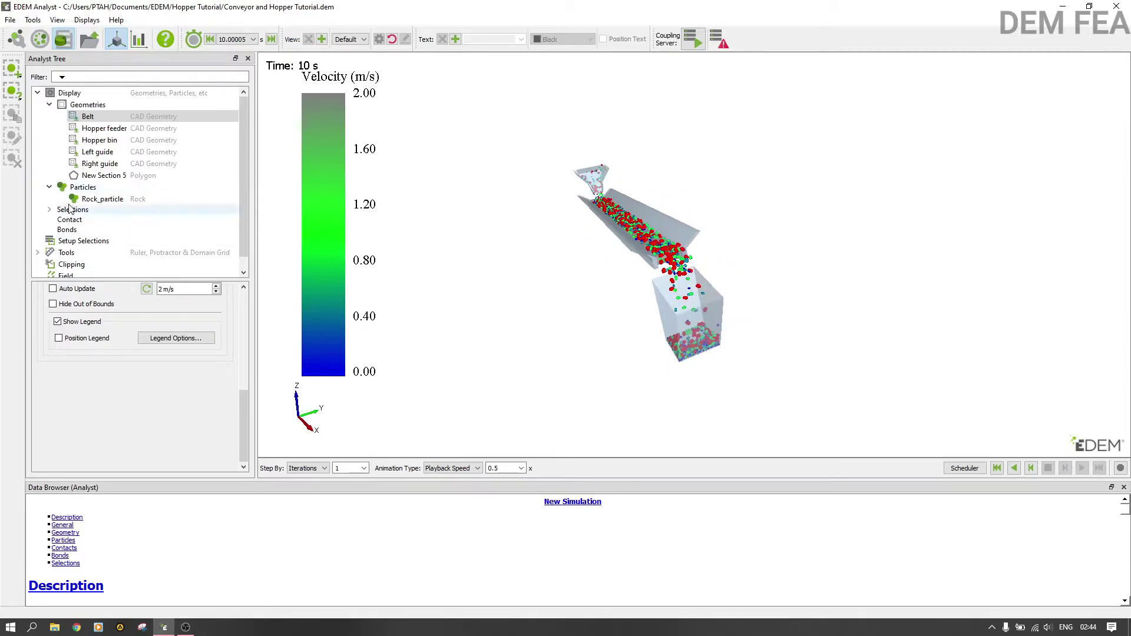
# - Add a Grid Bin Group selection to the setup selections
pyautogui.click(97, 241)
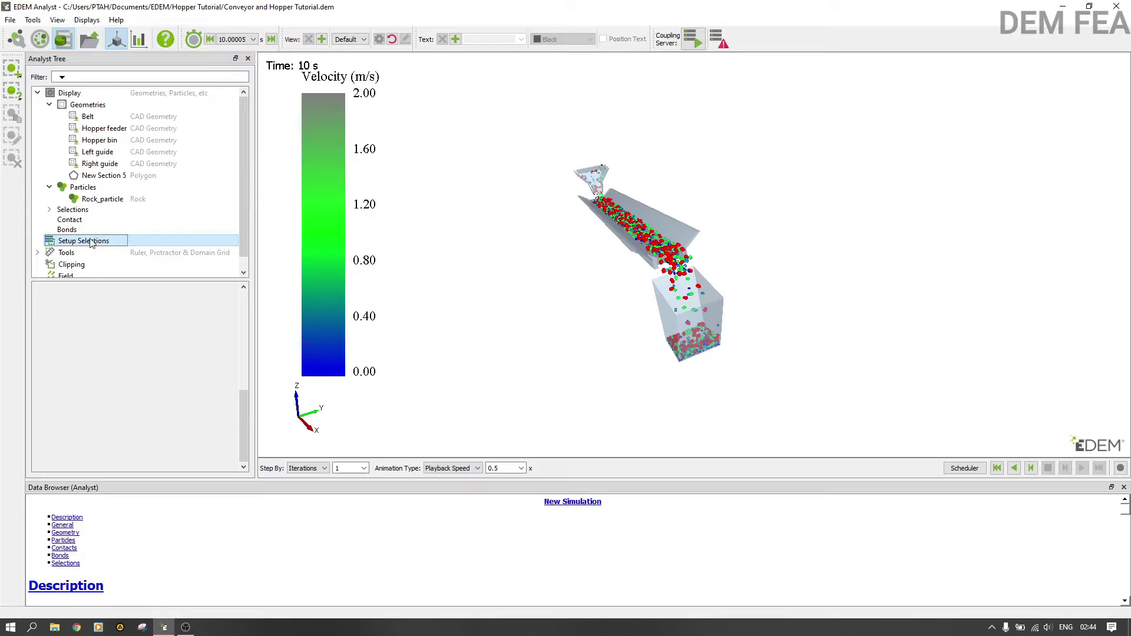
pyautogui.rightClick(91, 244)
pyautogui.moveTo(159, 247)
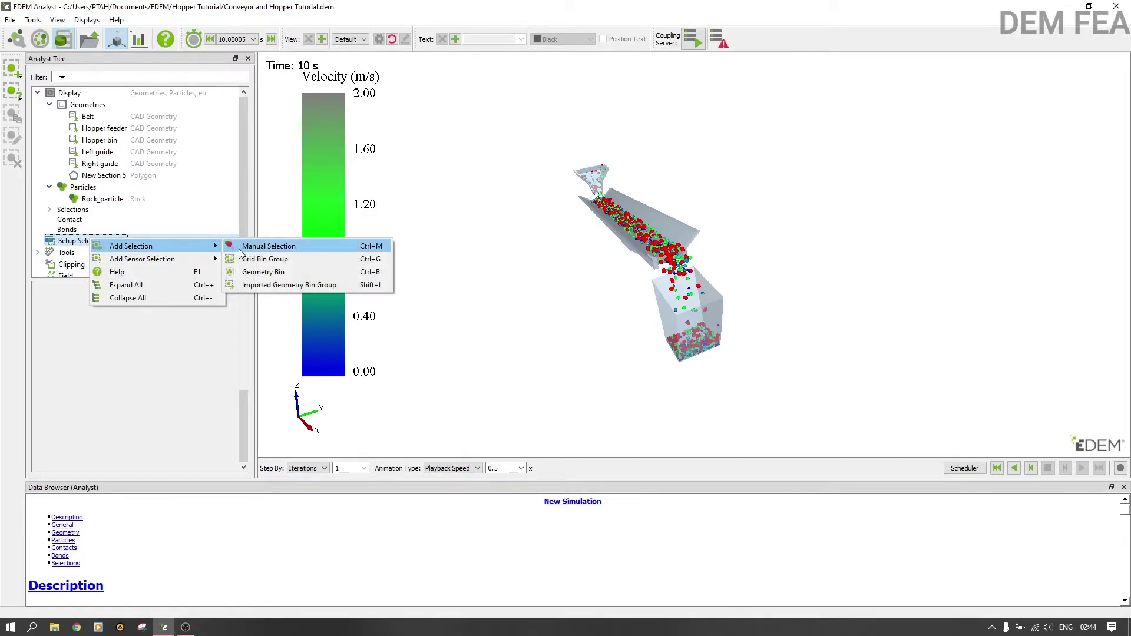
pyautogui.click(265, 259)
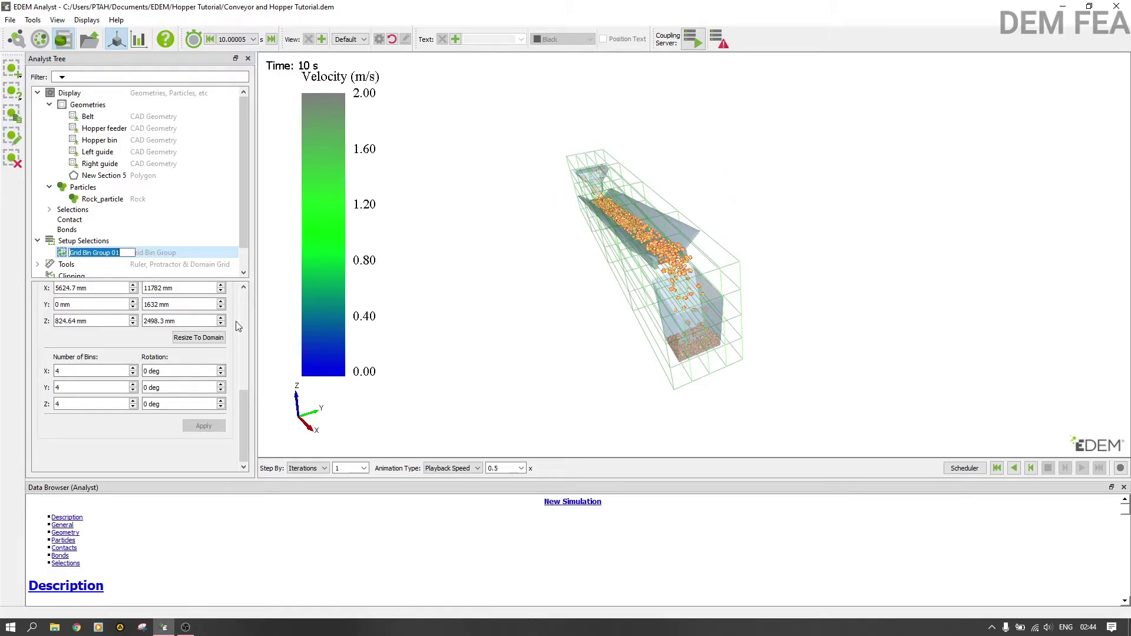
# - Set the grid bin group's number of bins to 1 in X, Y and Z and apply it
pyautogui.click(137, 375)
pyautogui.click(136, 374)
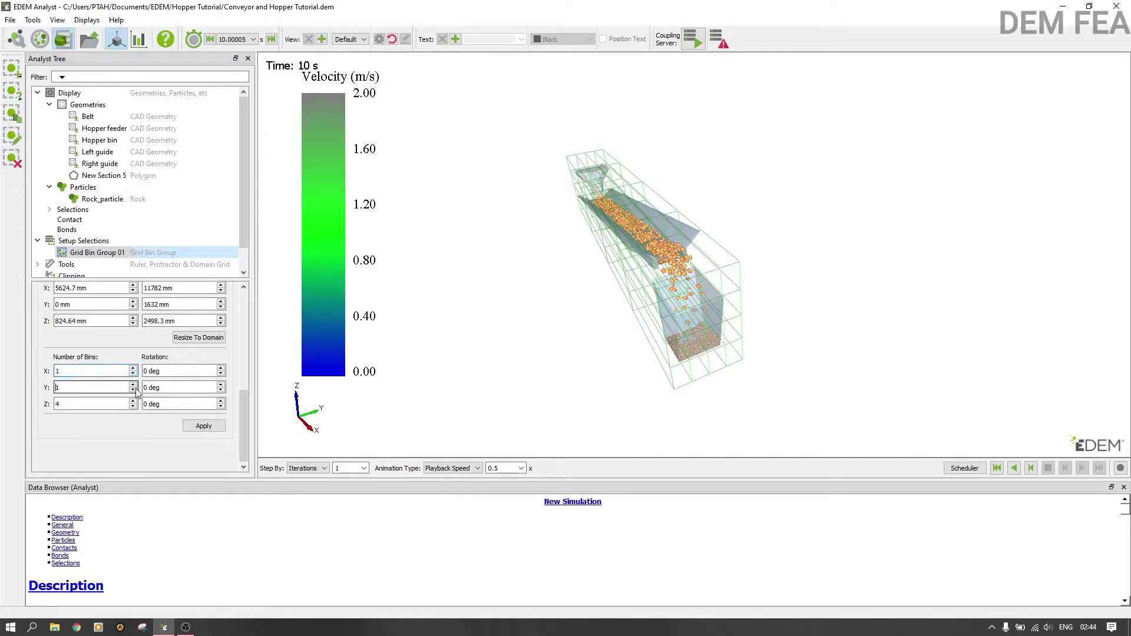
pyautogui.click(134, 408)
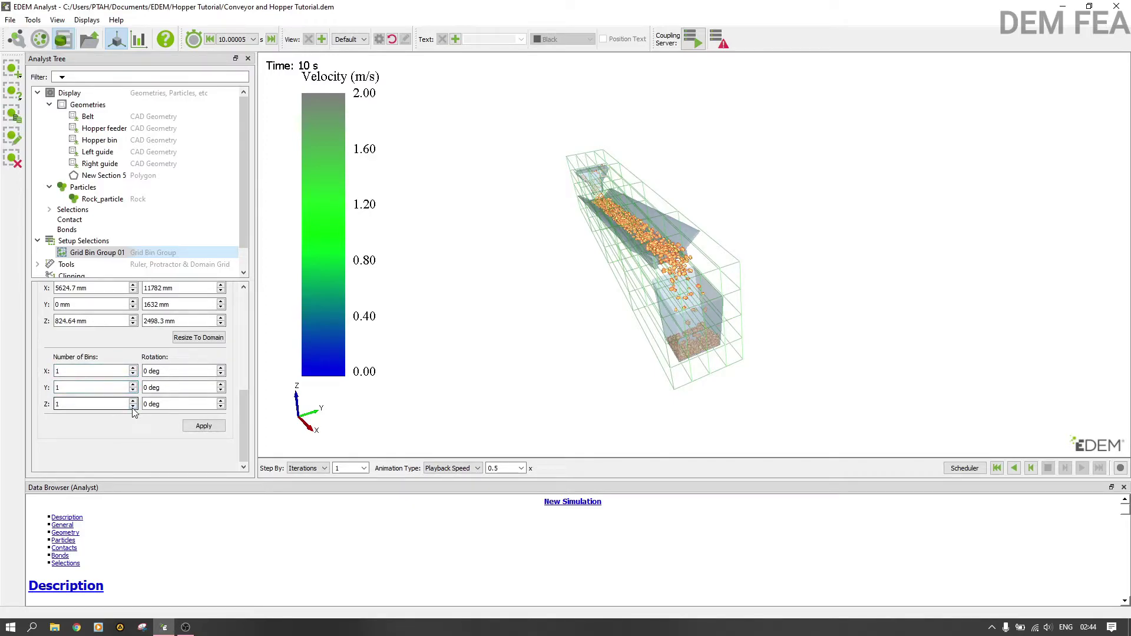
pyautogui.click(203, 425)
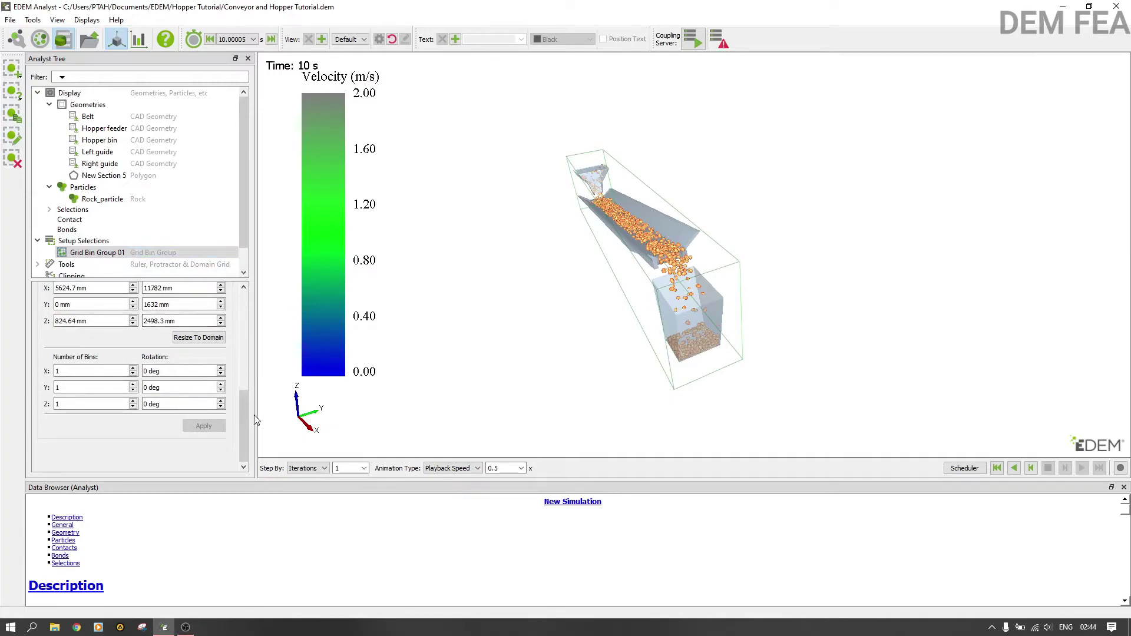
# - Set the grid bin group's dimensions to 425 mm in X, 800 mm in Y and 250 mm in Z, and apply them
pyautogui.moveTo(245, 421); pyautogui.dragTo(245, 380)
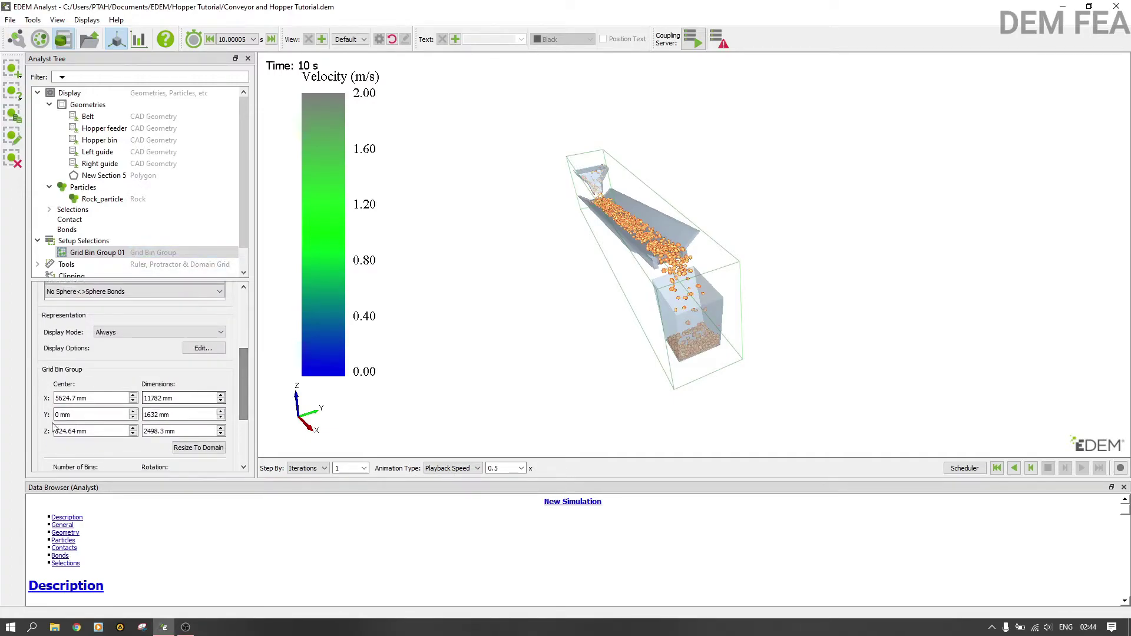
pyautogui.moveTo(76, 399); pyautogui.dragTo(53, 398)
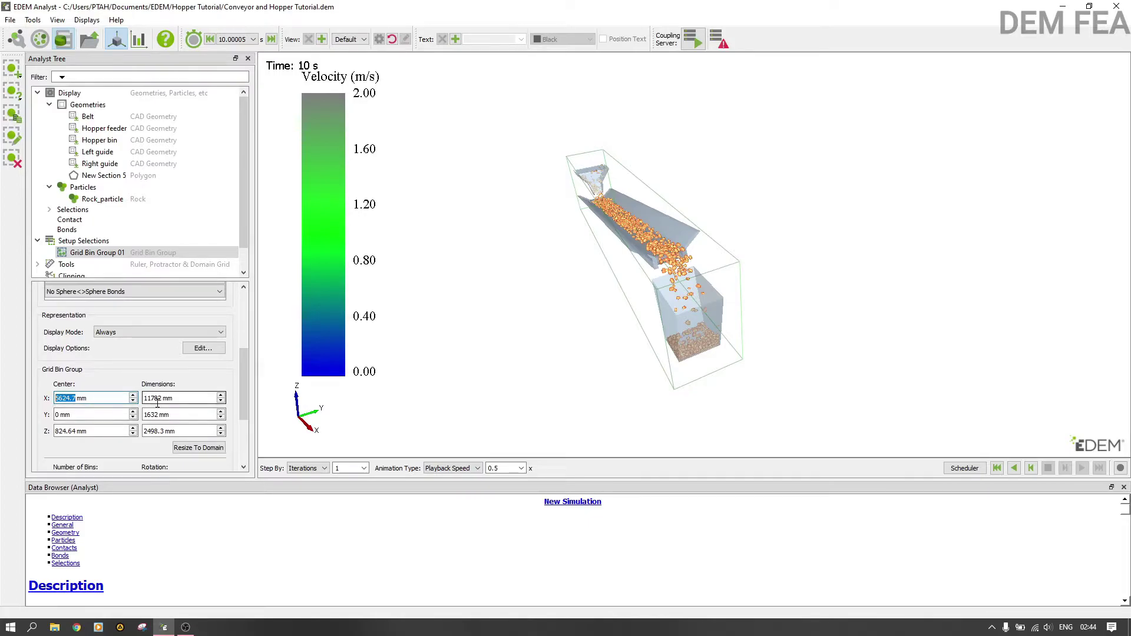
pyautogui.moveTo(171, 401); pyautogui.dragTo(128, 398)
pyautogui.write('425')
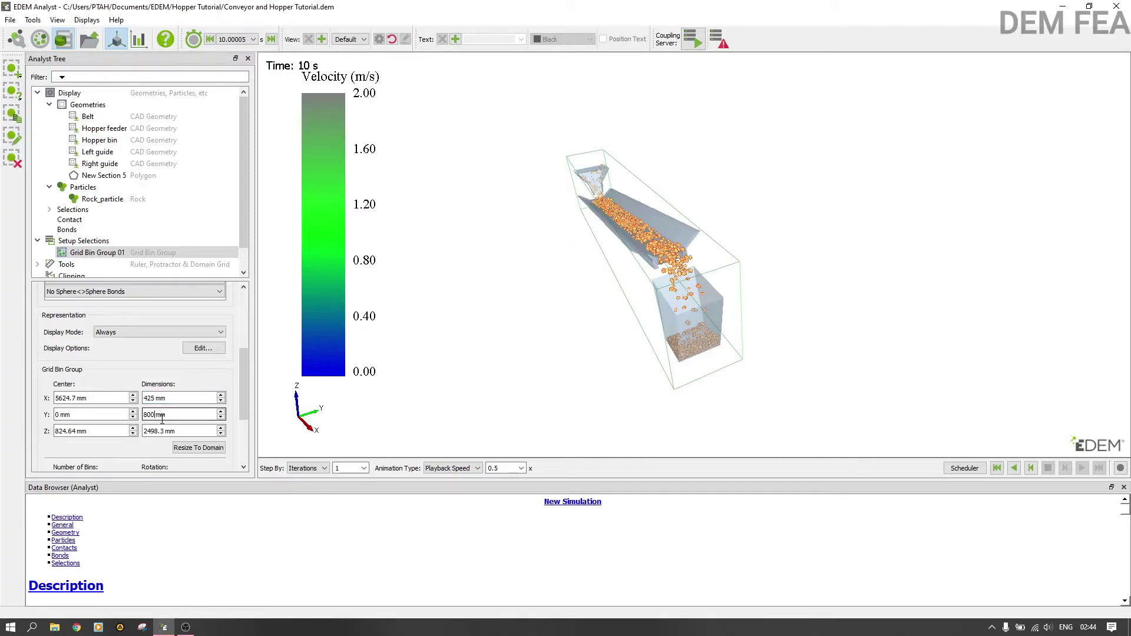
pyautogui.click(166, 432)
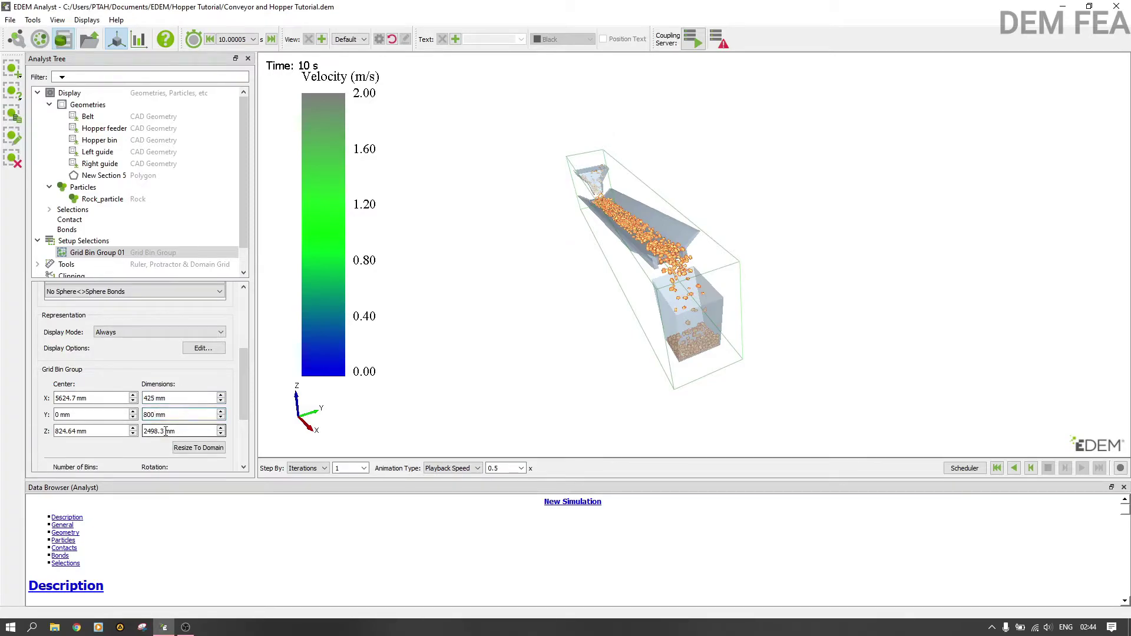
pyautogui.press('BackSpace')
pyautogui.press('BackSpace')
pyautogui.press('BackSpace')
pyautogui.press('BackSpace')
pyautogui.press('BackSpace')
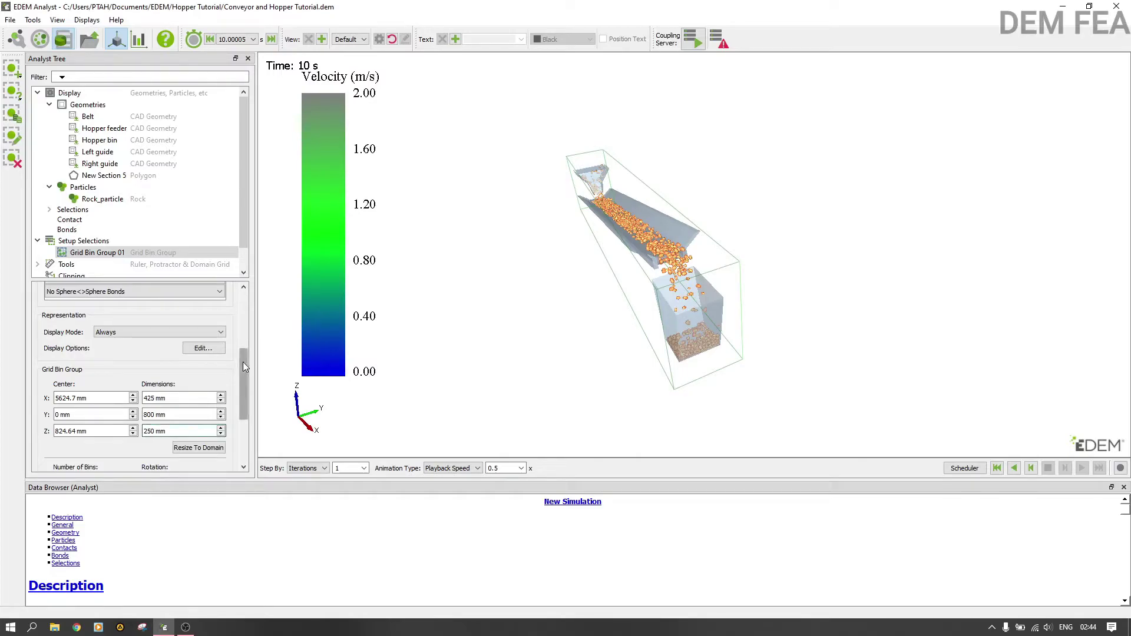
pyautogui.scroll(-4, 243, 362)
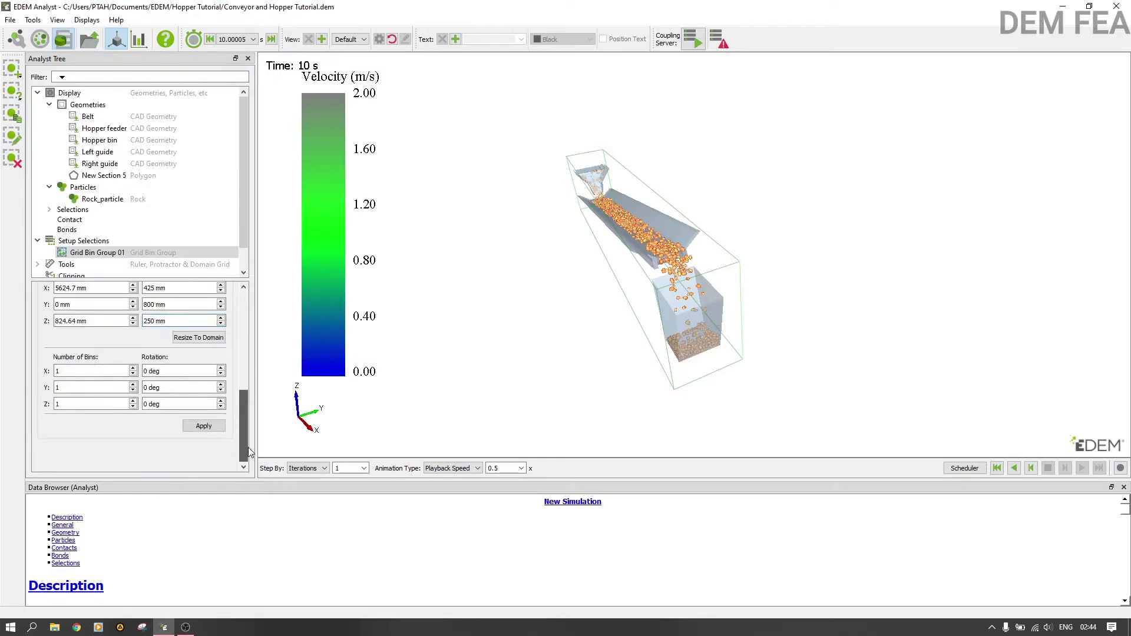
pyautogui.click(213, 428)
# - Move the grid bin group to the belt's discharge end by setting its center to X 10188 mm and Z 1725 mm, and apply
pyautogui.moveTo(650, 202); pyautogui.dragTo(639, 256)
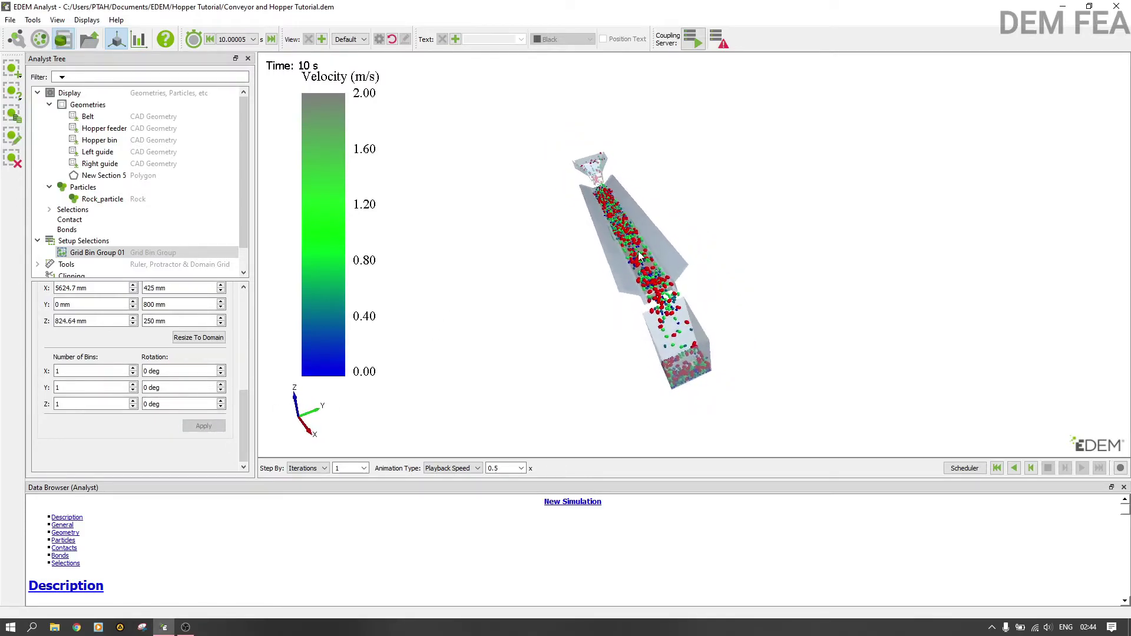
pyautogui.scroll(5, 636, 258)
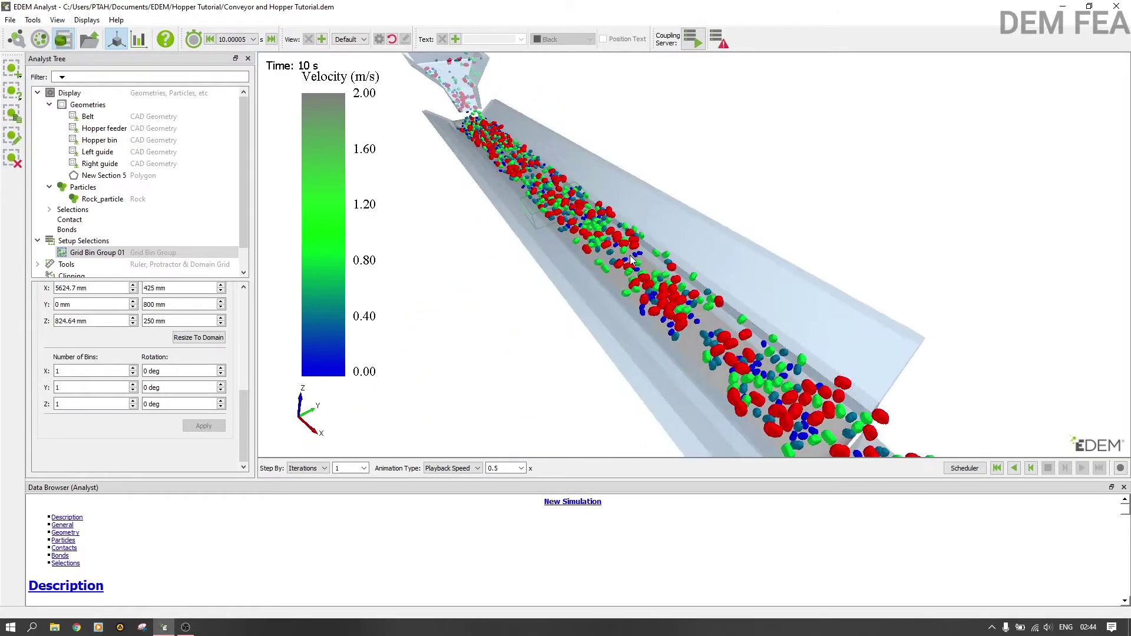
pyautogui.scroll(2, 631, 259)
pyautogui.scroll(-5, 608, 286)
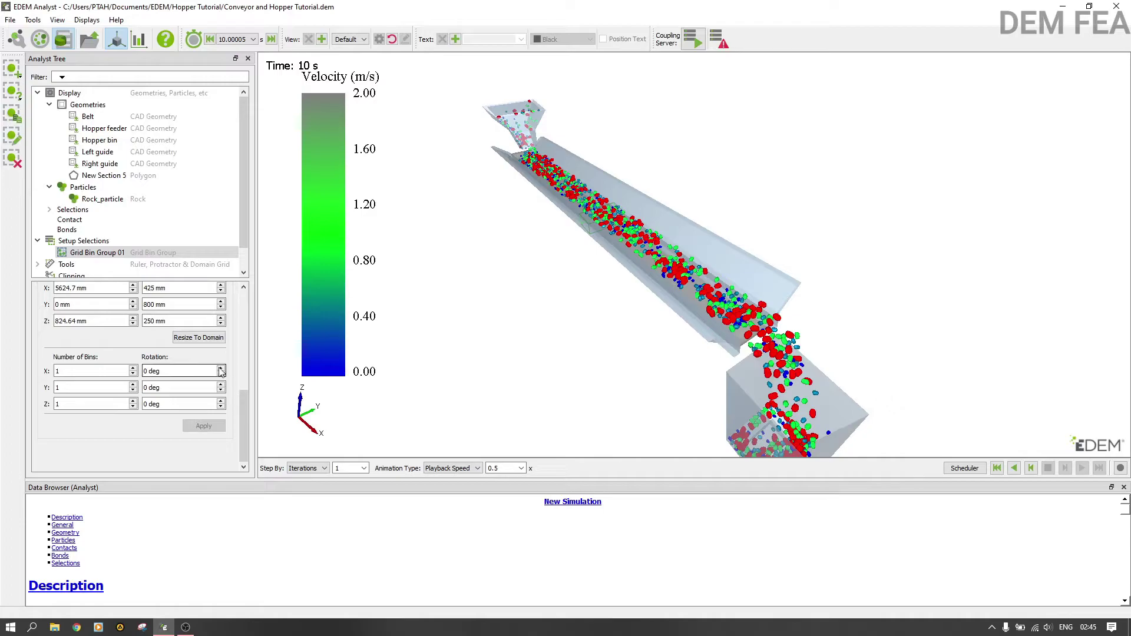
pyautogui.moveTo(241, 413); pyautogui.dragTo(240, 397)
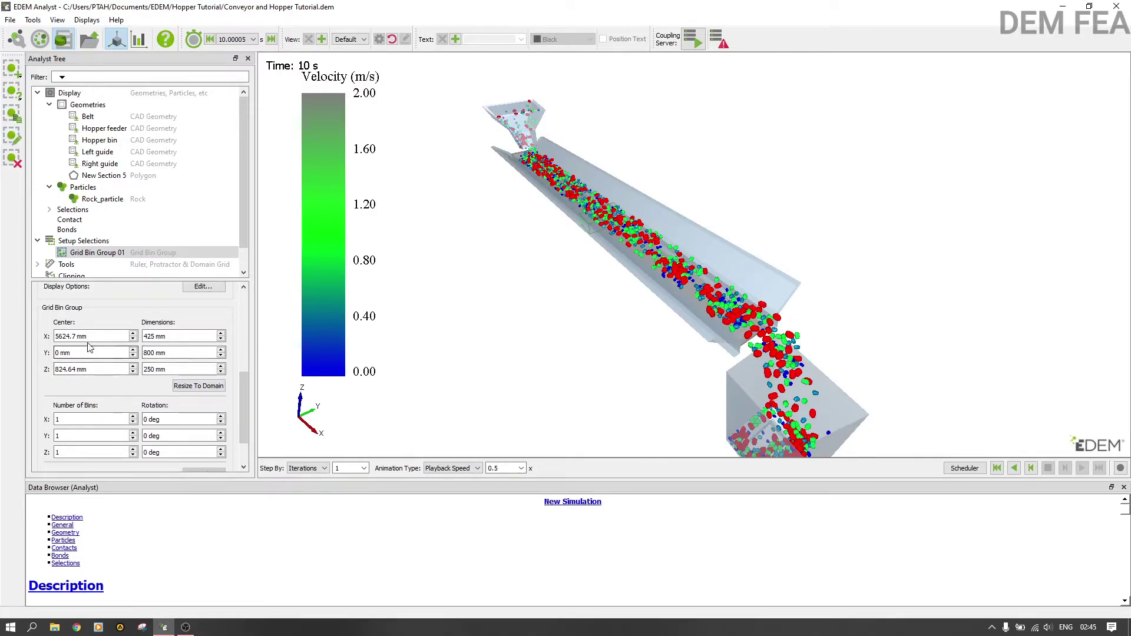
pyautogui.moveTo(76, 337); pyautogui.dragTo(54, 337)
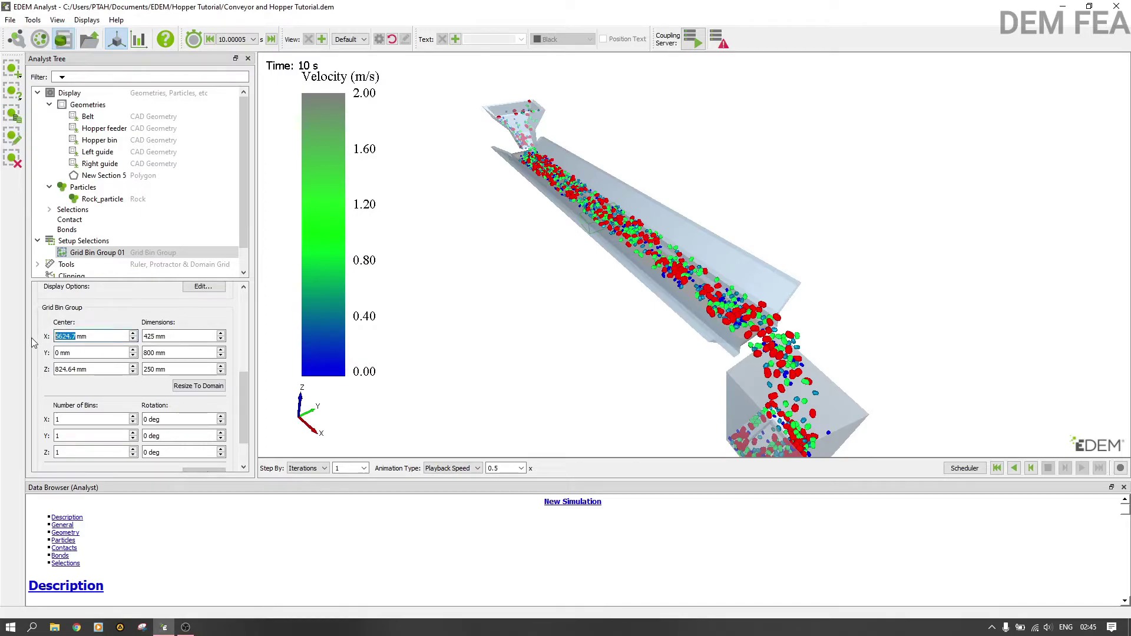
pyautogui.write('10188')
pyautogui.click(76, 369)
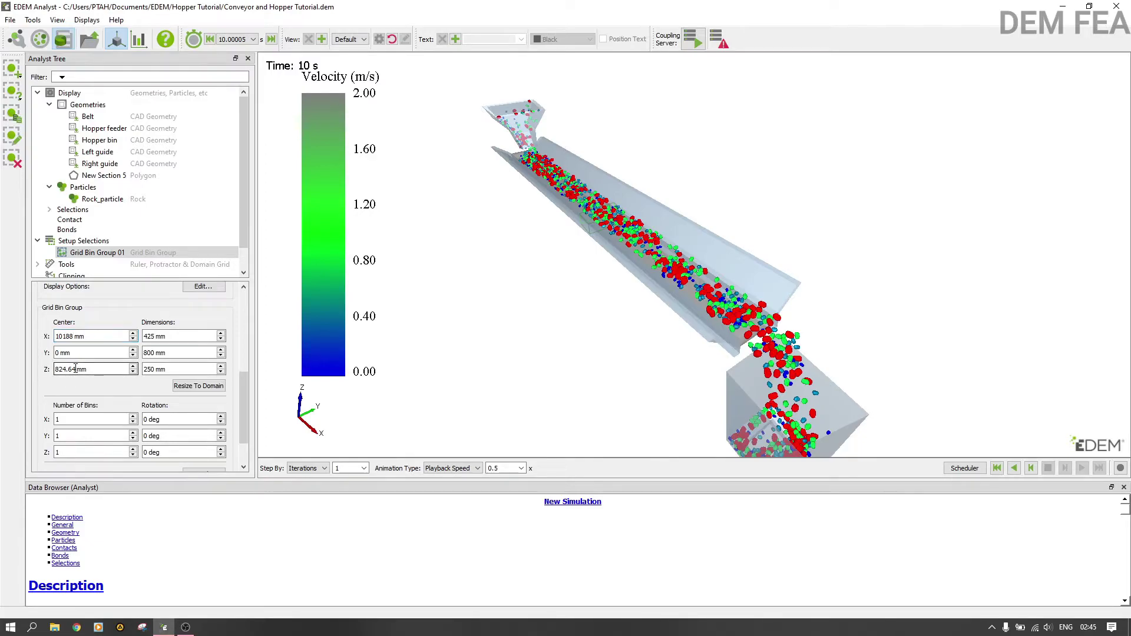
pyautogui.press('BackSpace')
pyautogui.press('BackSpace')
pyautogui.press('BackSpace')
pyautogui.press('BackSpace')
pyautogui.press('BackSpace')
pyautogui.write('1725')
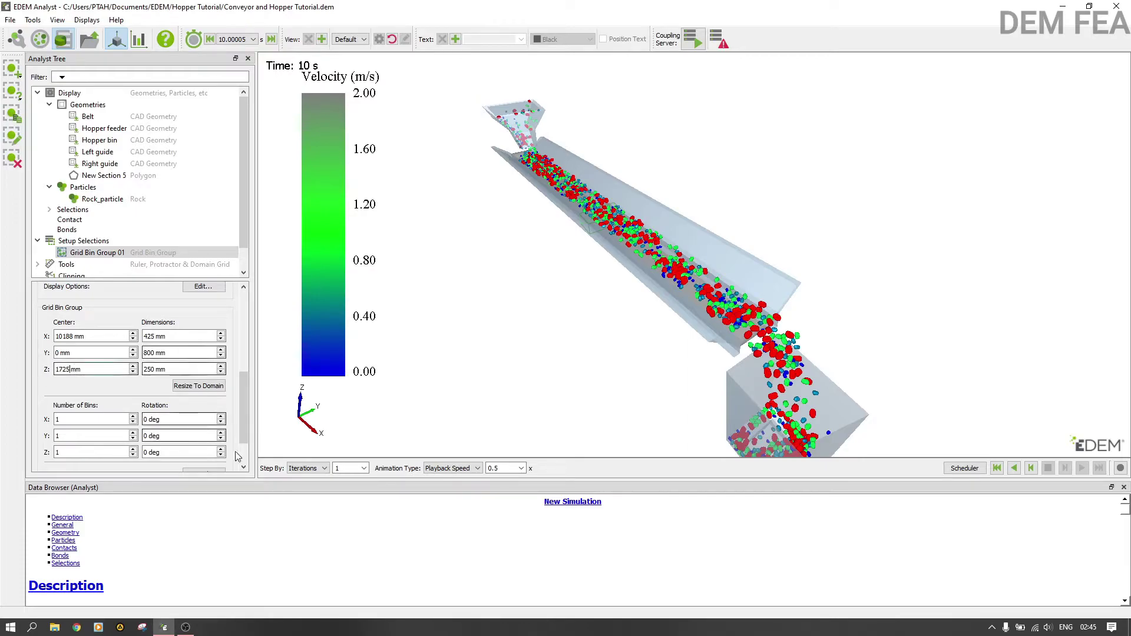
pyautogui.scroll(-1, 212, 433)
pyautogui.click(219, 430)
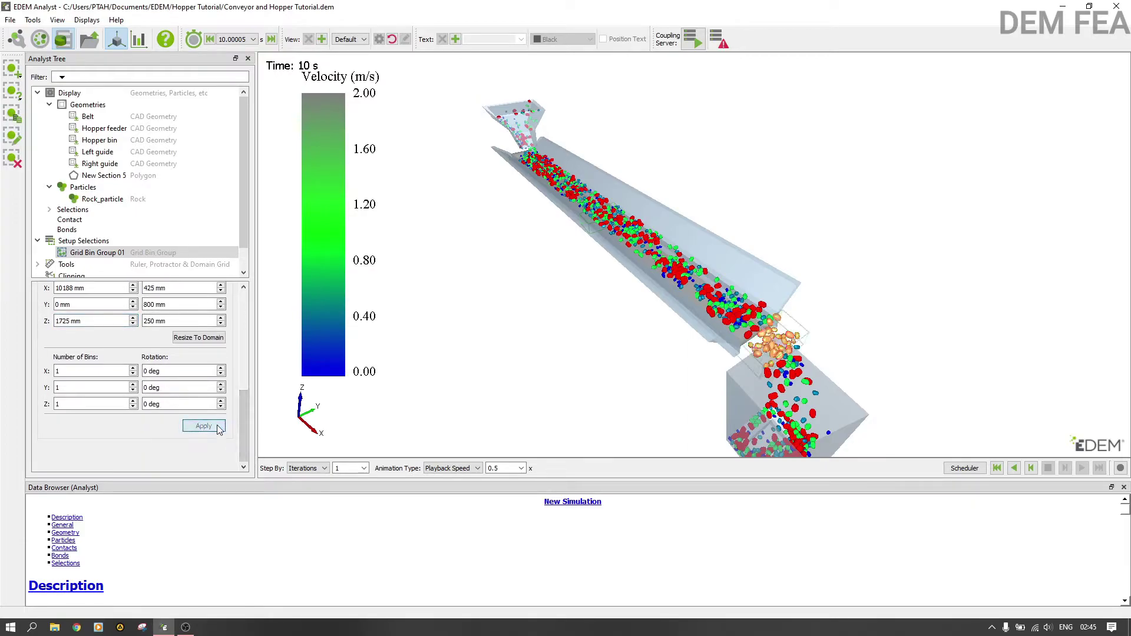
# - Hide the Belt's velocity legend
pyautogui.moveTo(696, 321); pyautogui.dragTo(720, 316)
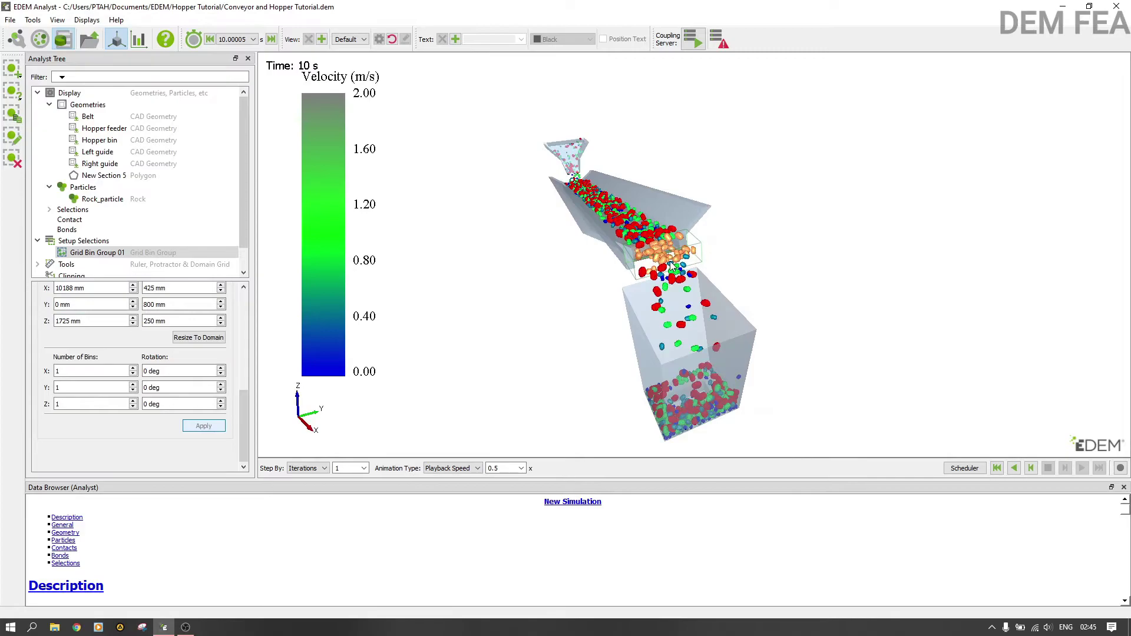
pyautogui.scroll(3, 675, 253)
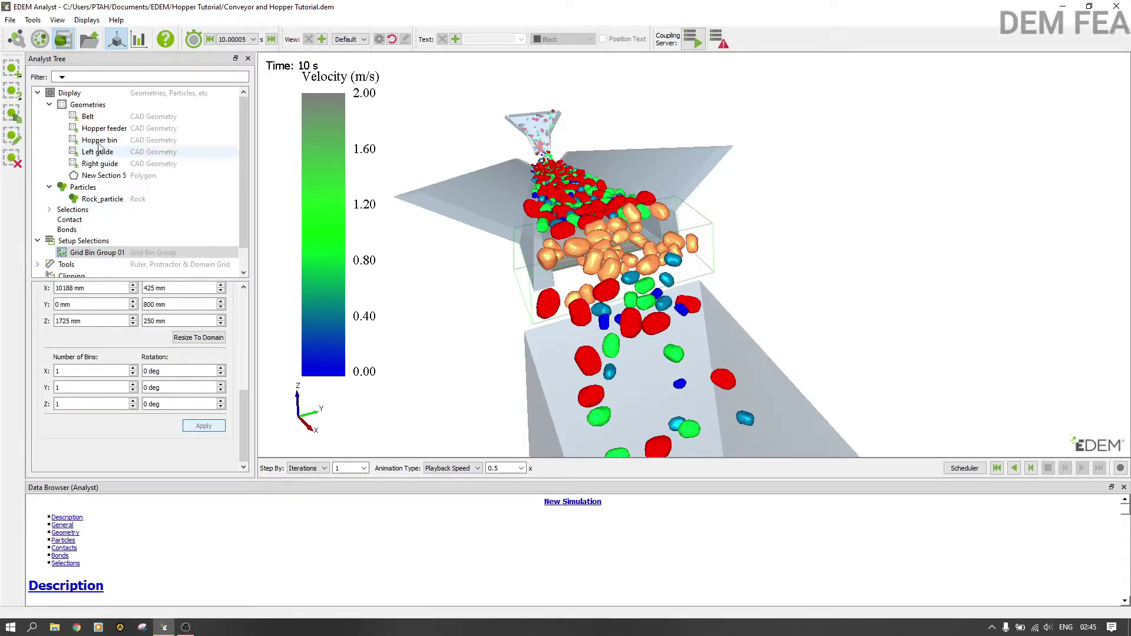
pyautogui.click(109, 121)
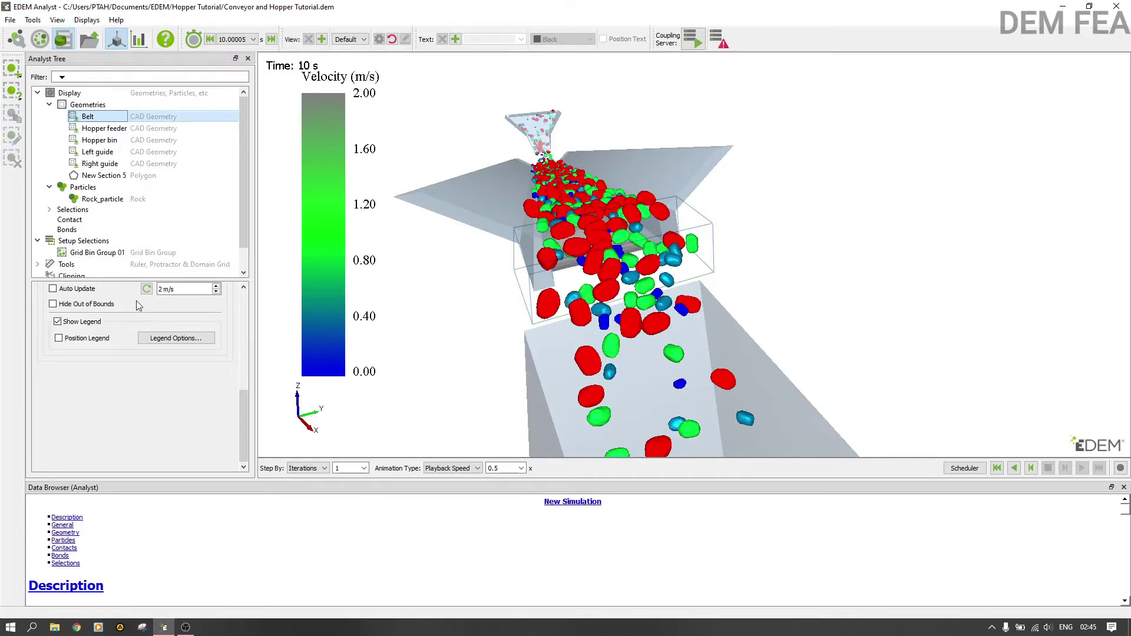
pyautogui.click(79, 323)
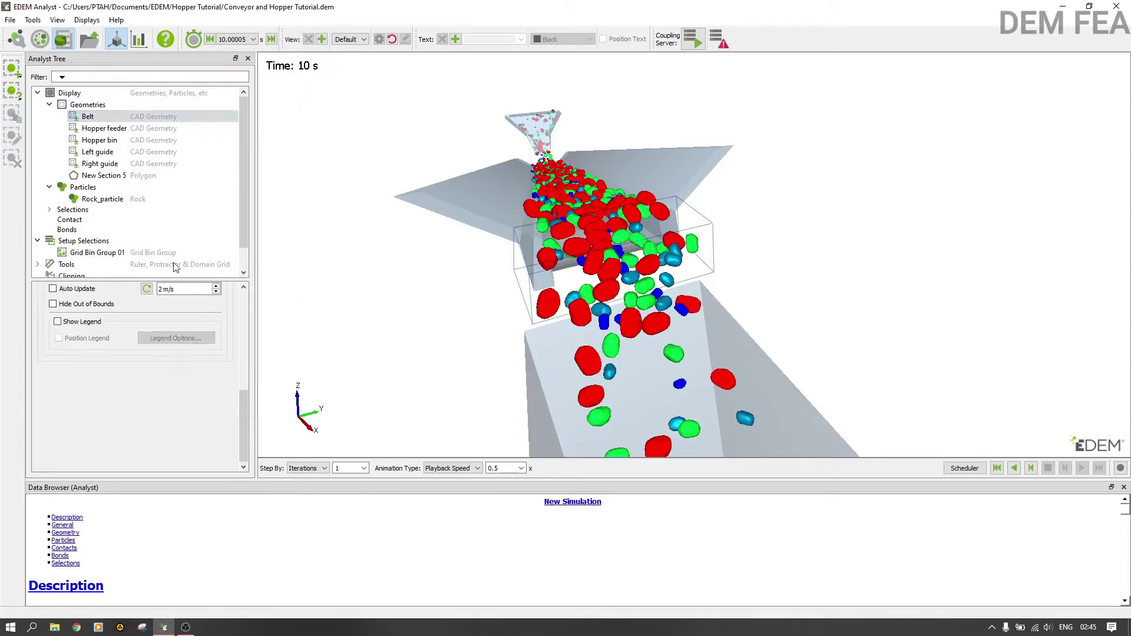
# - Open the query editor for the grid bin group at the belt discharge and choose the particle Mass query
pyautogui.click(97, 253)
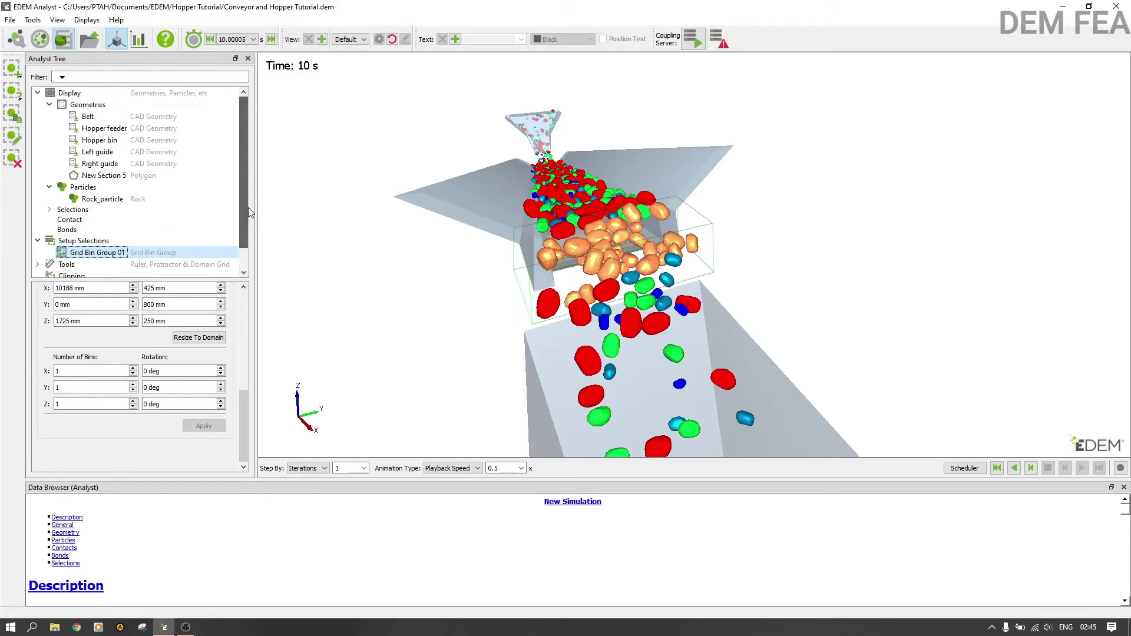
pyautogui.moveTo(246, 406); pyautogui.dragTo(249, 330)
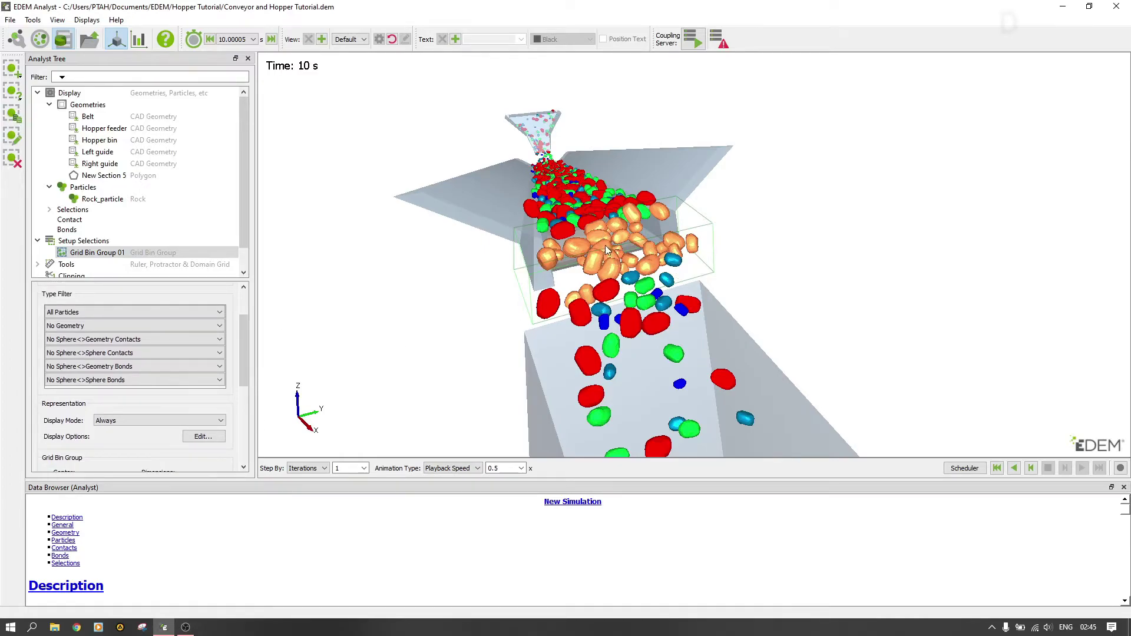
pyautogui.moveTo(245, 347); pyautogui.dragTo(243, 321)
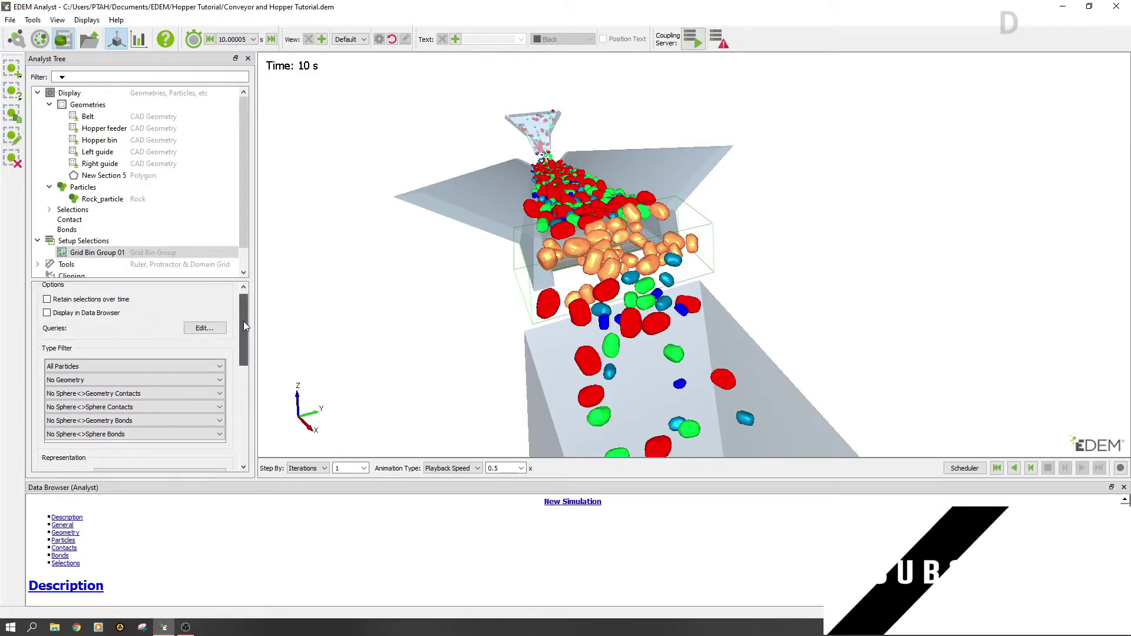
pyautogui.click(203, 334)
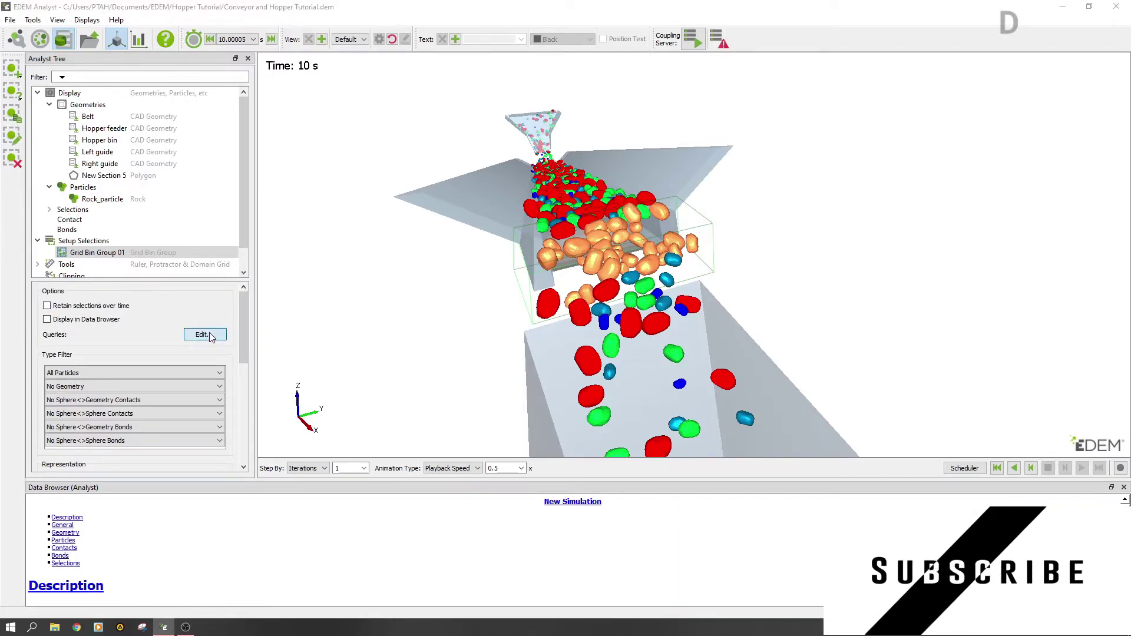
pyautogui.click(437, 231)
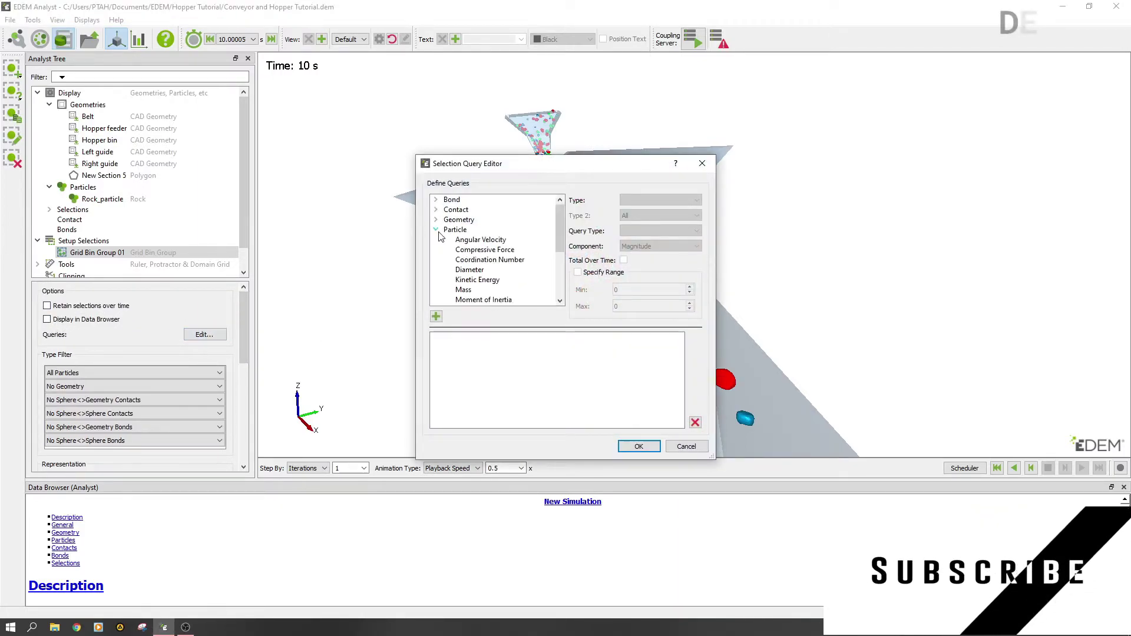
pyautogui.moveTo(560, 233); pyautogui.dragTo(560, 260)
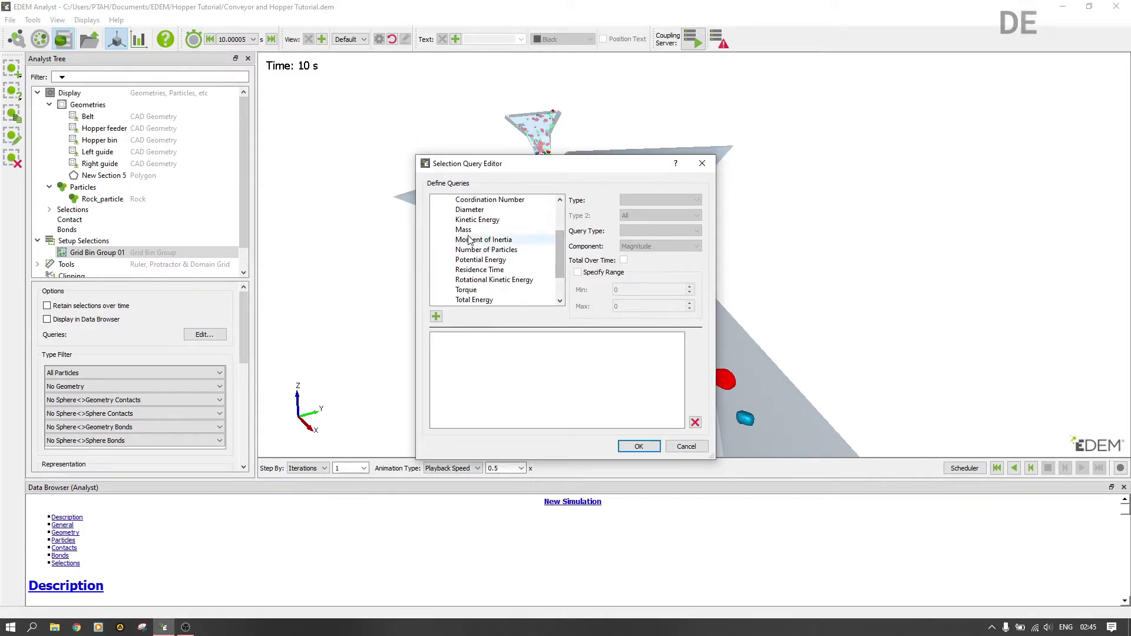
pyautogui.click(476, 230)
# - Add the mass query for Rock_particle with query type Total and Total Over Time enabled, and accept the query definition
pyautogui.click(632, 206)
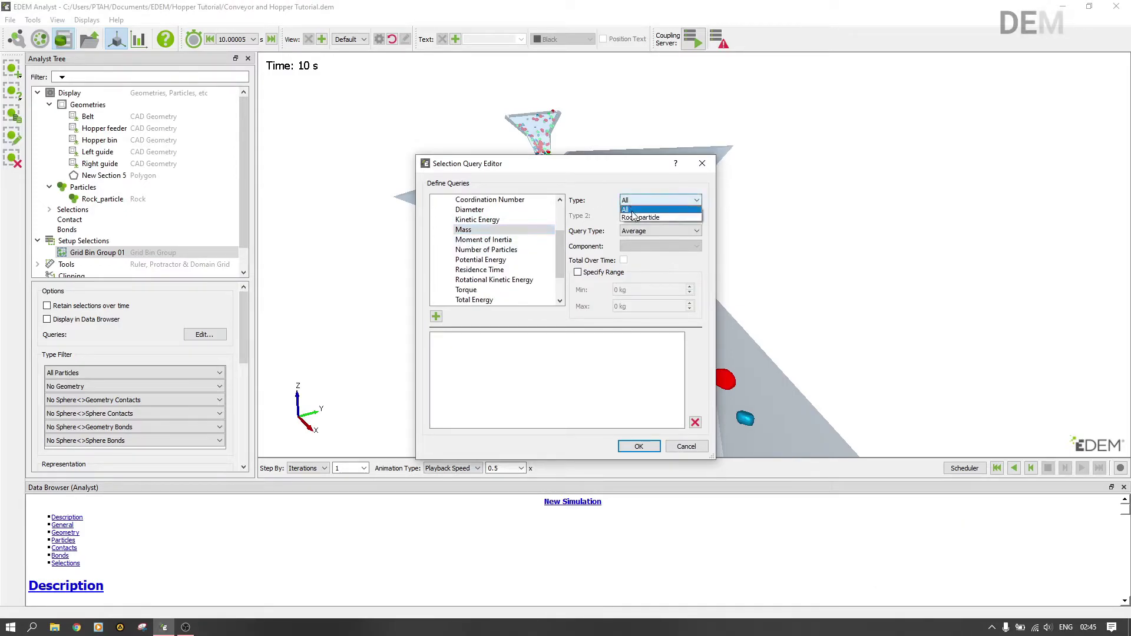
pyautogui.click(634, 217)
pyautogui.click(641, 232)
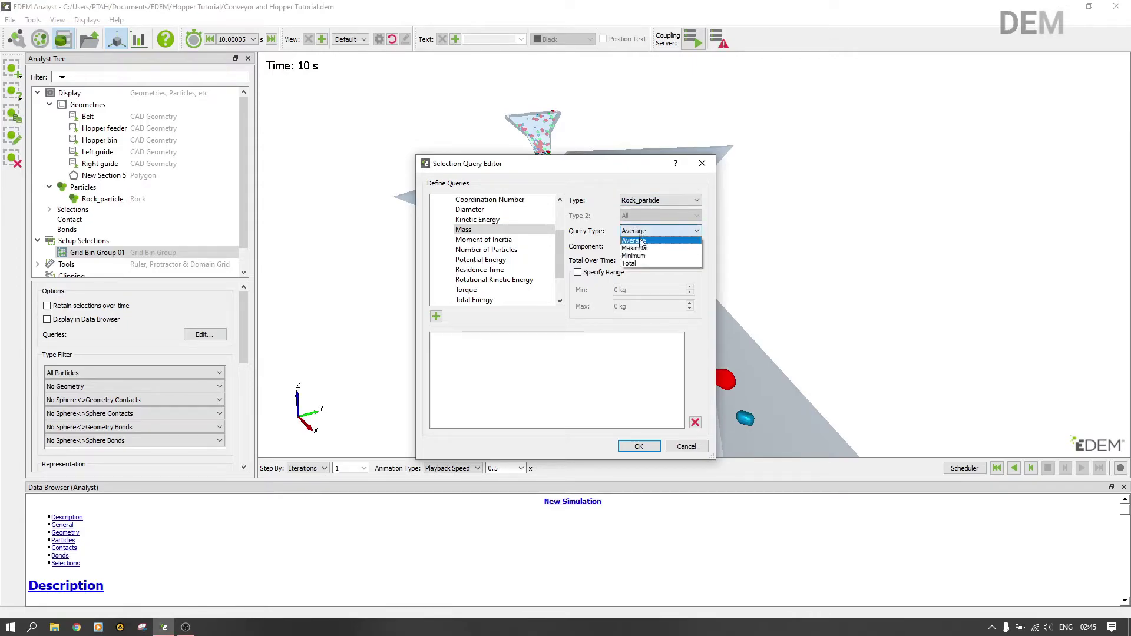
pyautogui.click(643, 263)
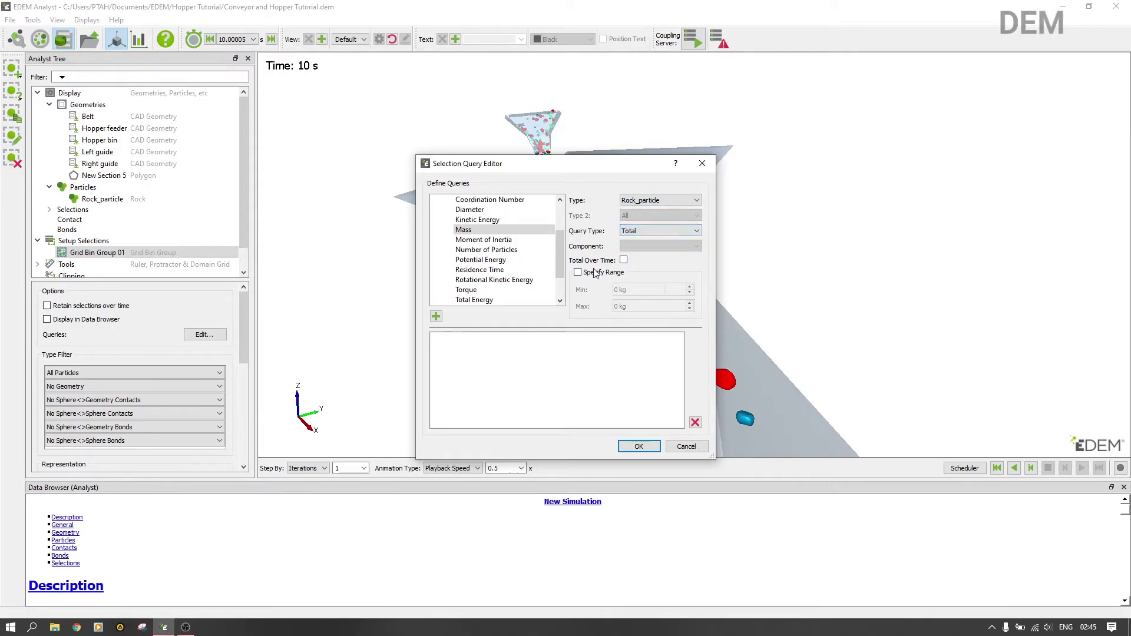
pyautogui.click(624, 260)
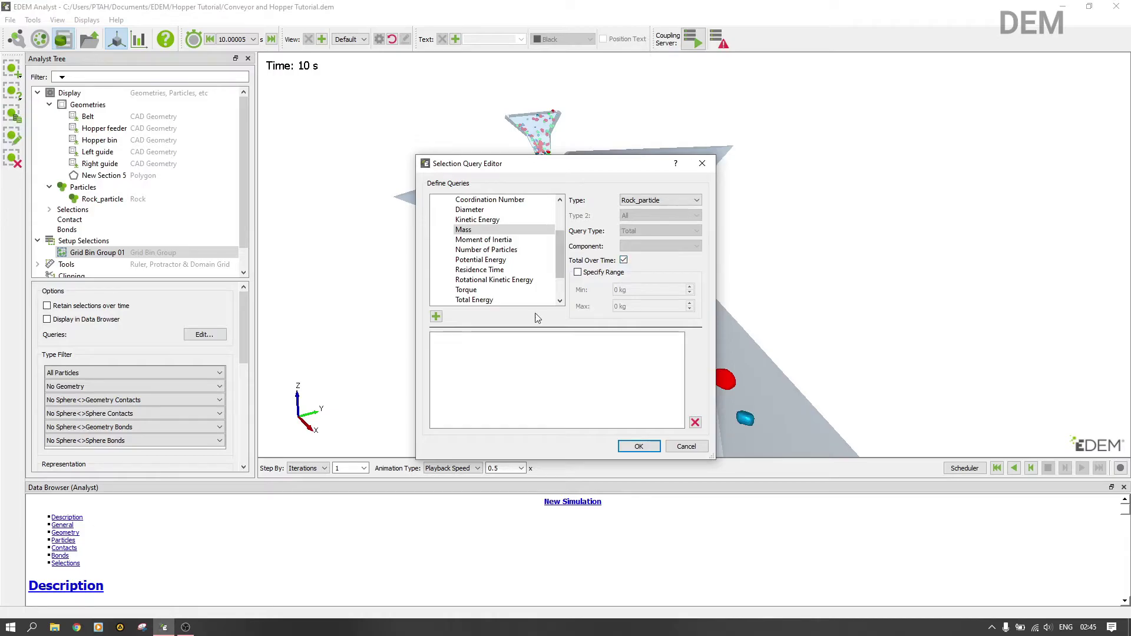
pyautogui.click(436, 317)
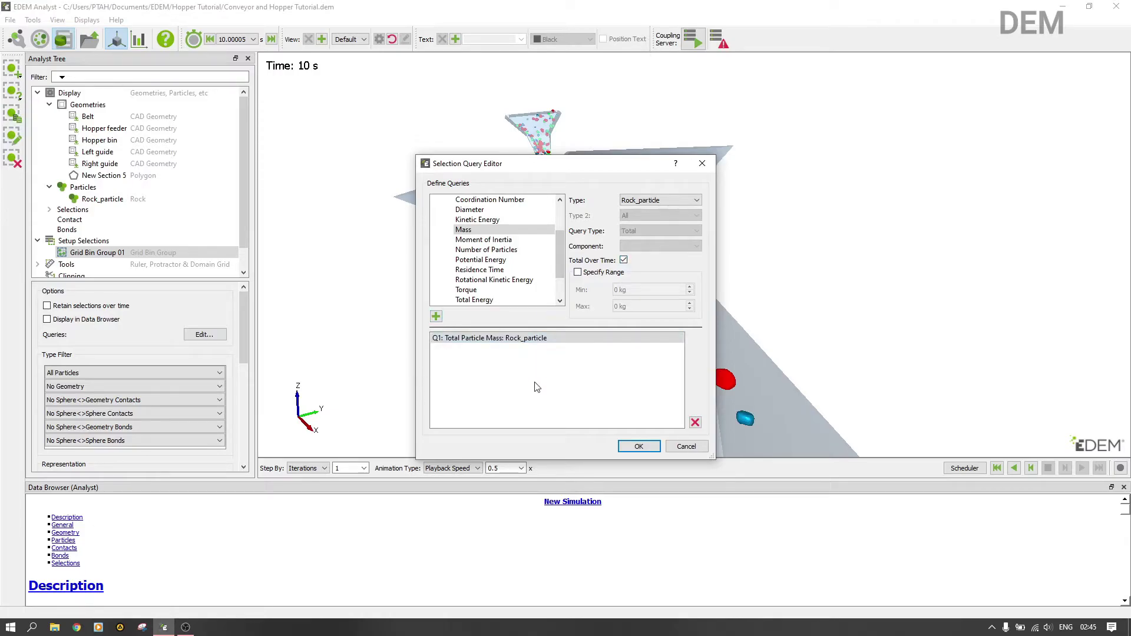
pyautogui.click(637, 447)
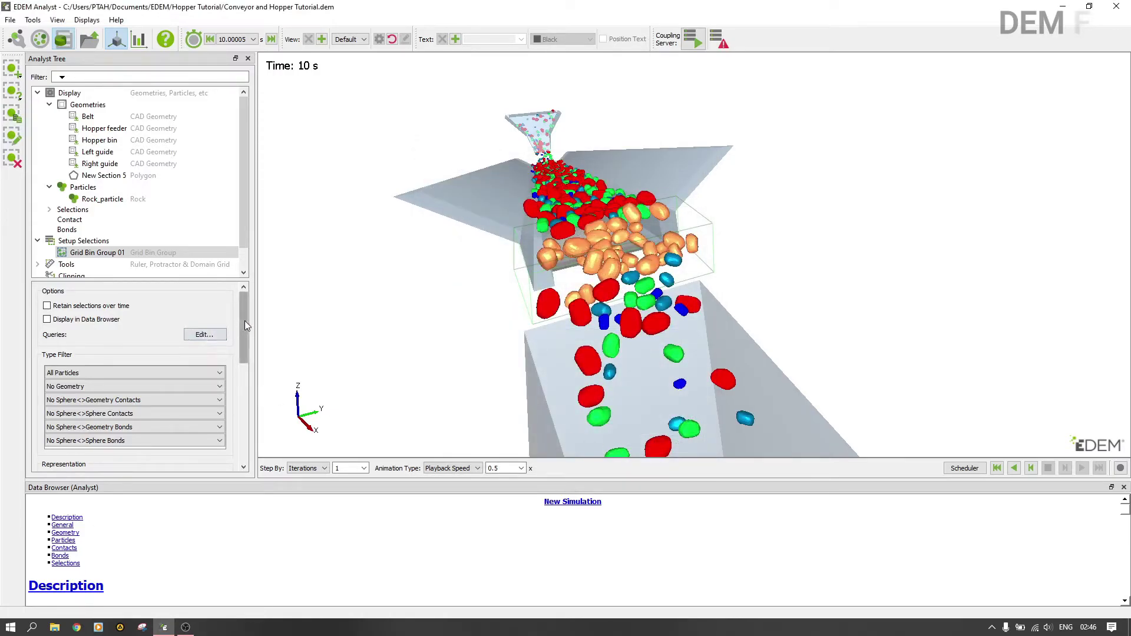
# - Enable the on-screen query for the grid bin group, showing Total Particle Mass: Rock_particle in black text
pyautogui.moveTo(245, 327); pyautogui.dragTo(214, 403)
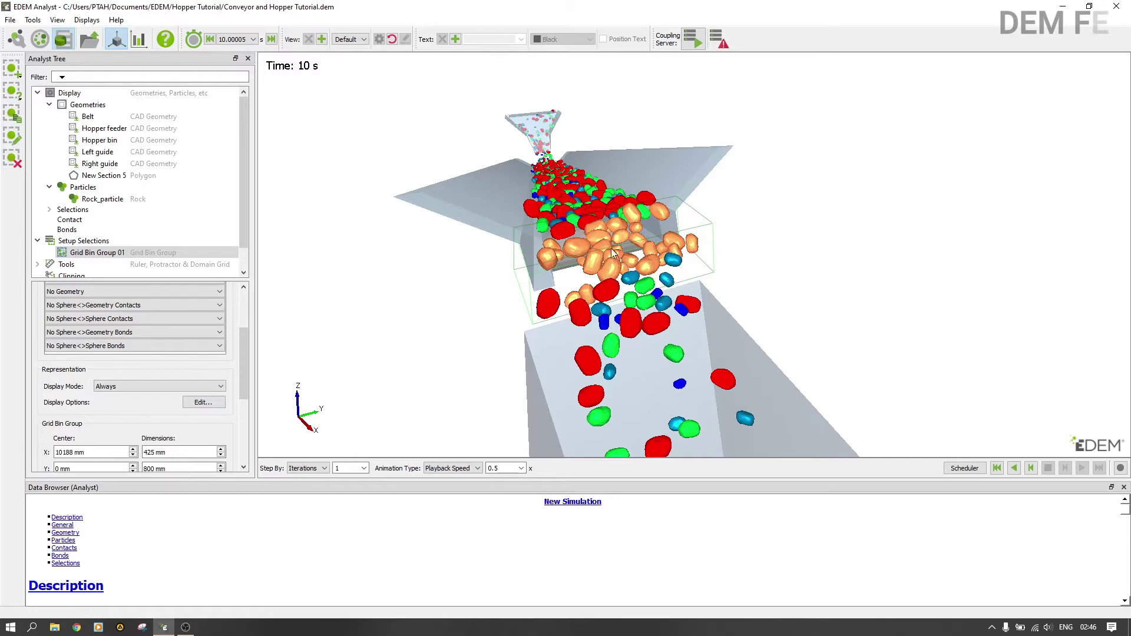
pyautogui.click(211, 402)
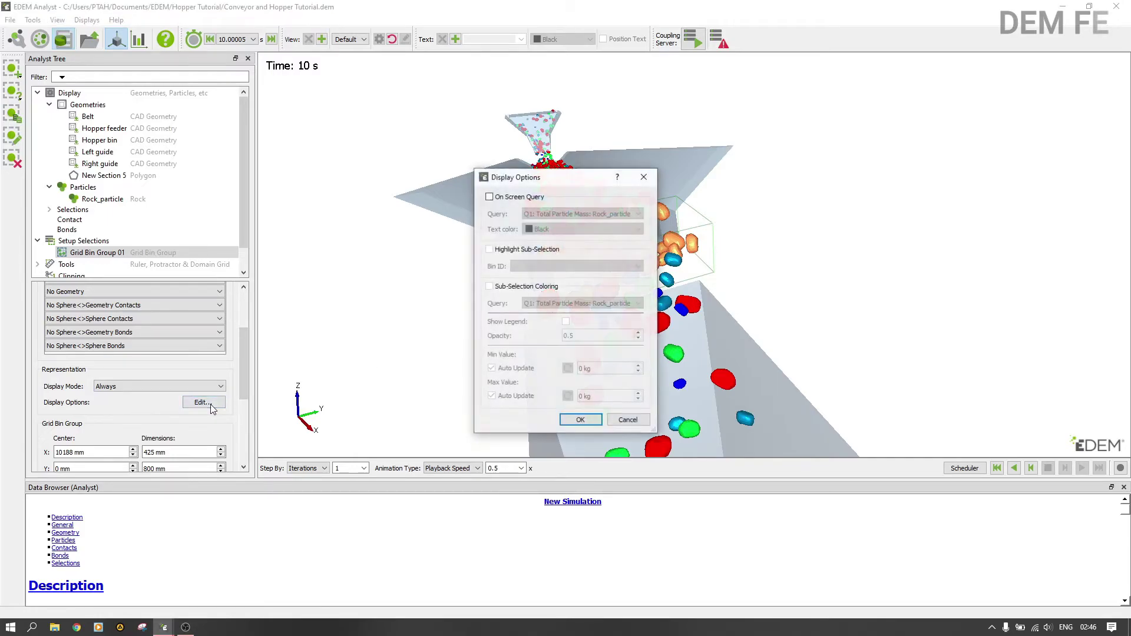
pyautogui.click(489, 197)
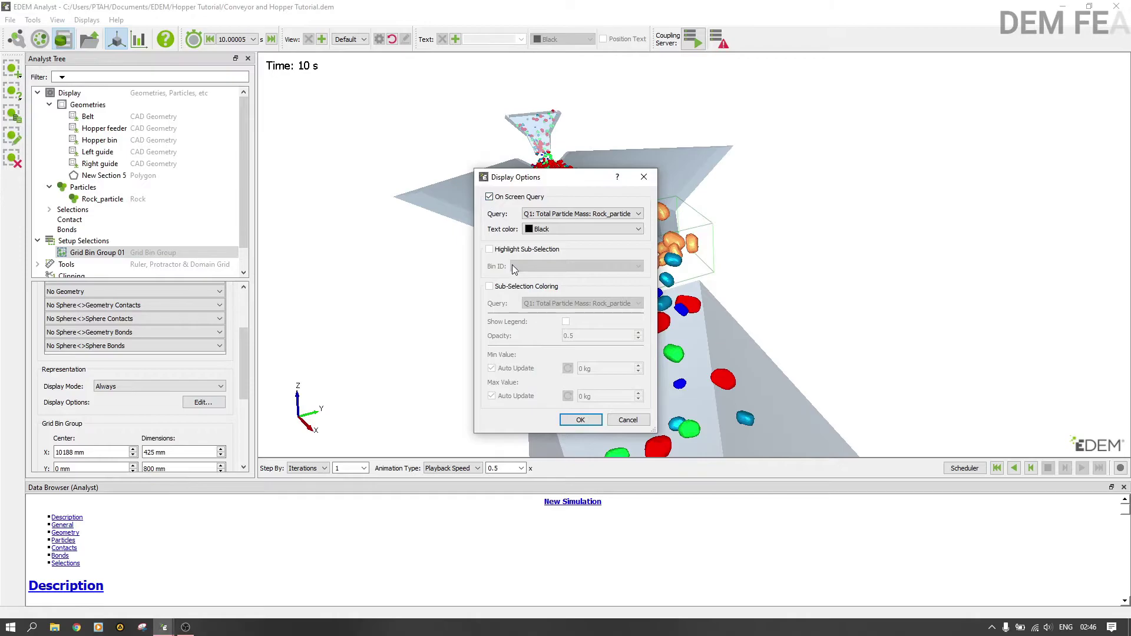
pyautogui.click(580, 420)
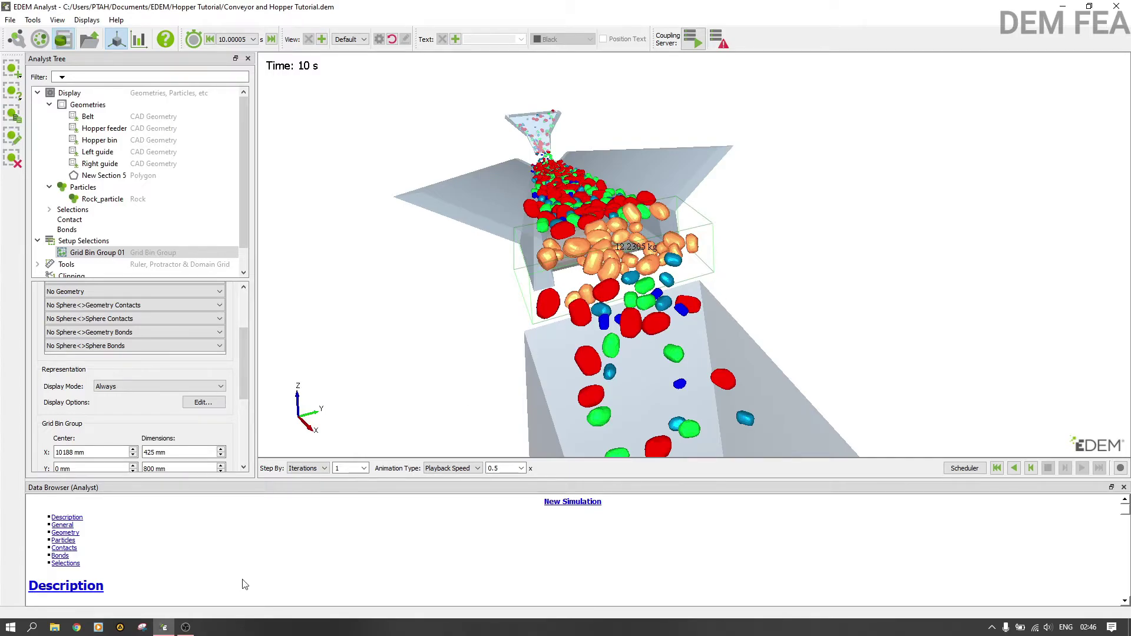
pyautogui.scroll(-10, 290, 587)
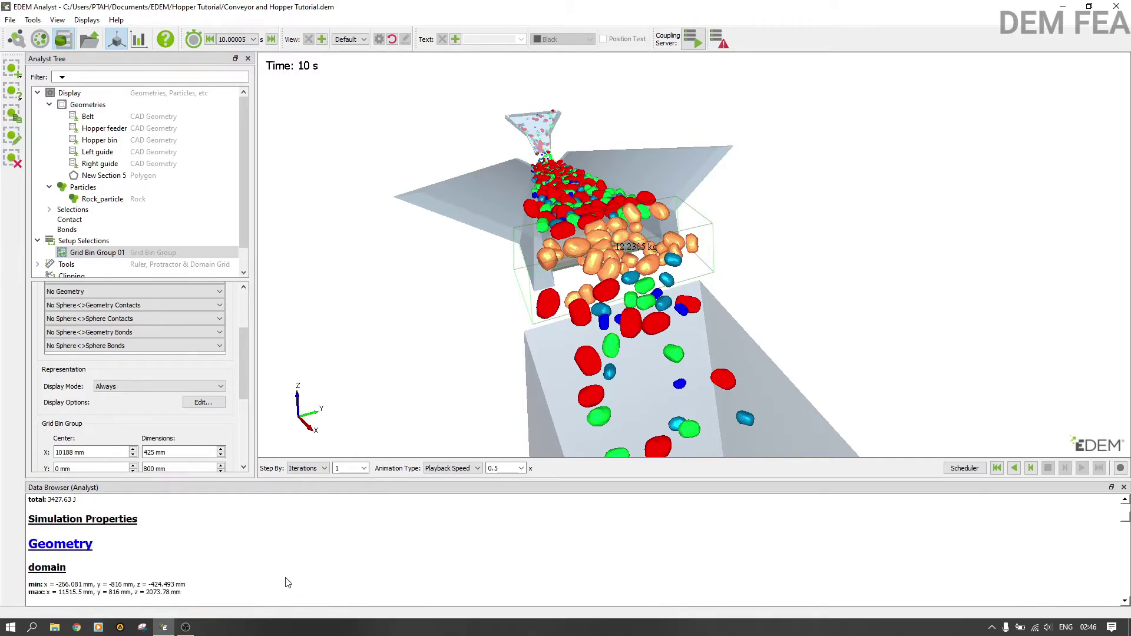
pyautogui.scroll(10, 286, 580)
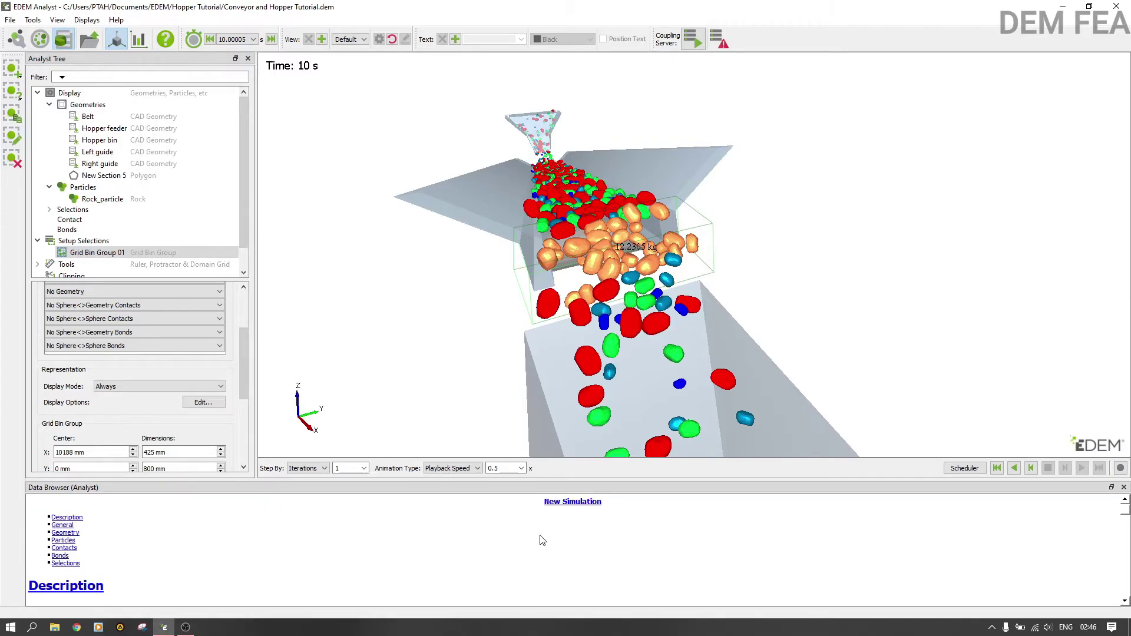
pyautogui.scroll(-6, 330, 524)
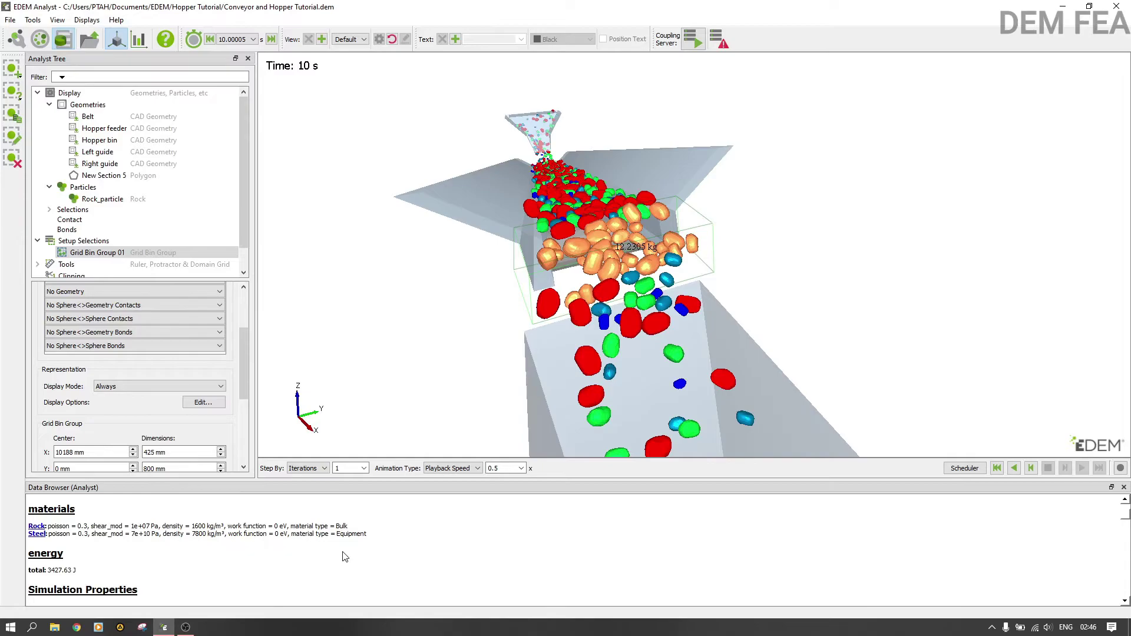
pyautogui.scroll(5, 447, 510)
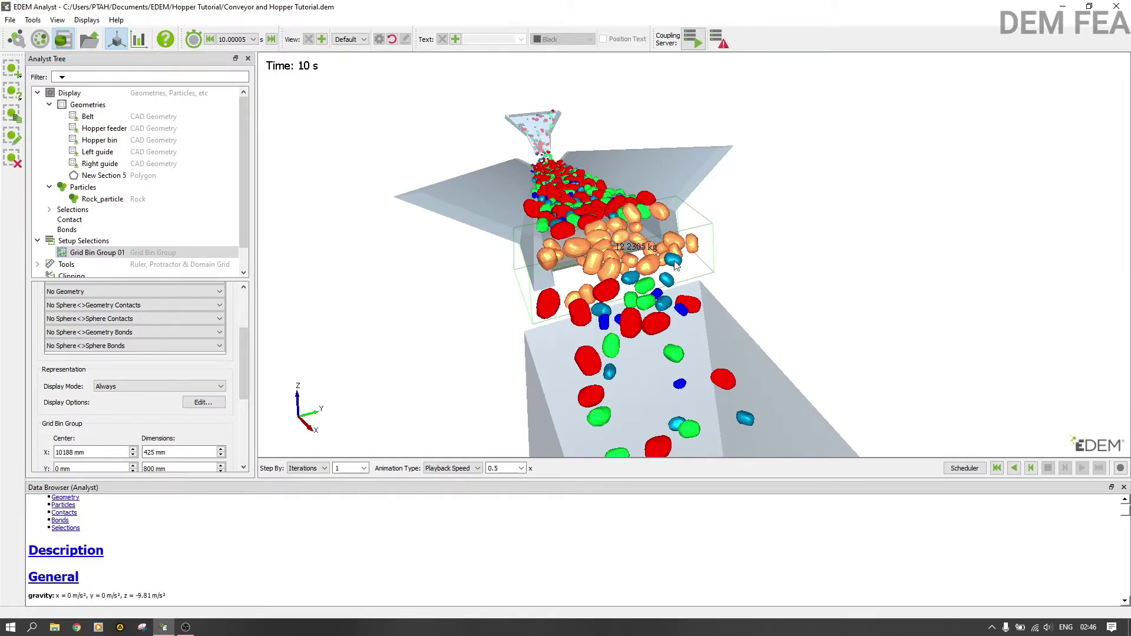
# - Replay the simulation from 0 s to 10 s to watch the accumulated rock mass at the belt discharge
pyautogui.click(998, 472)
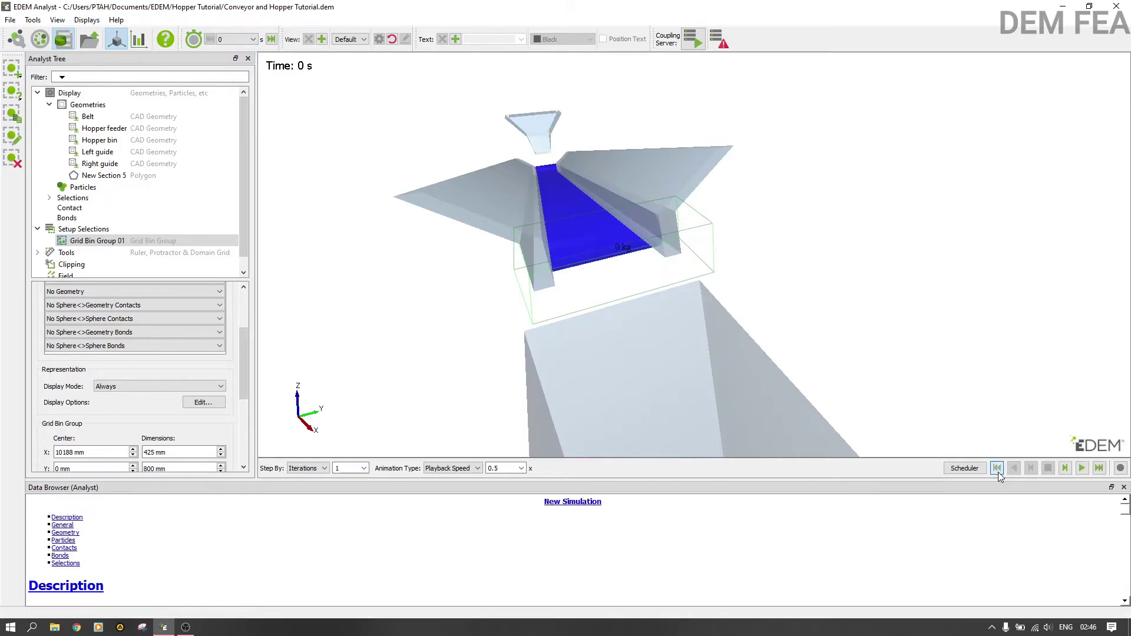
pyautogui.click(1083, 468)
pyautogui.moveTo(666, 287); pyautogui.dragTo(687, 282)
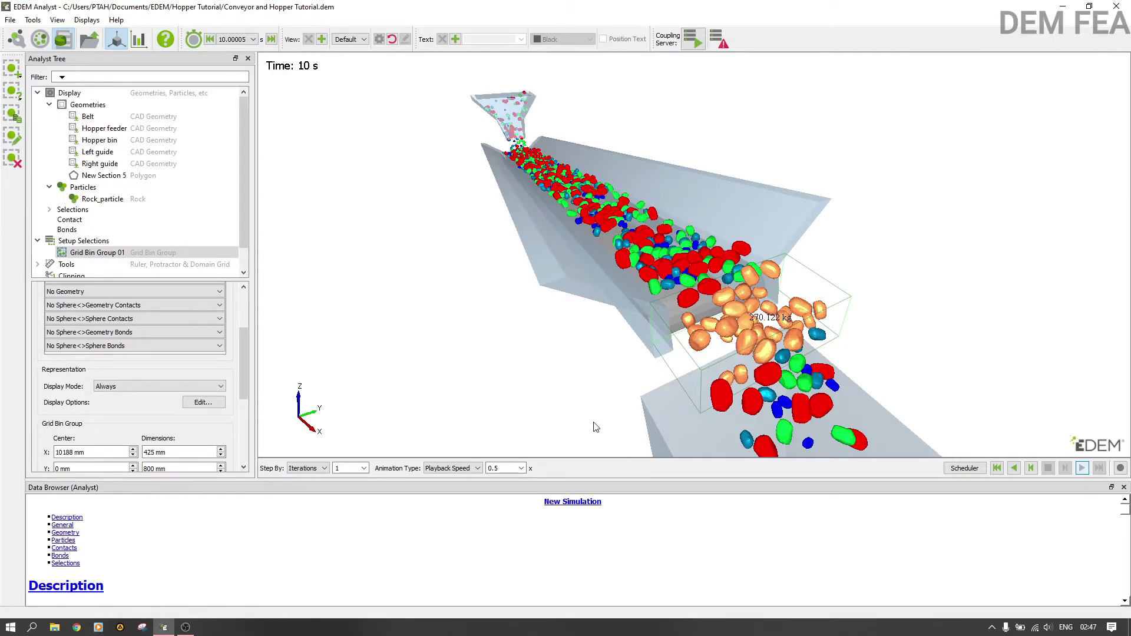
# - Add a second grid bin group to the setup selections, keeping its default name
pyautogui.scroll(-2, 242, 356)
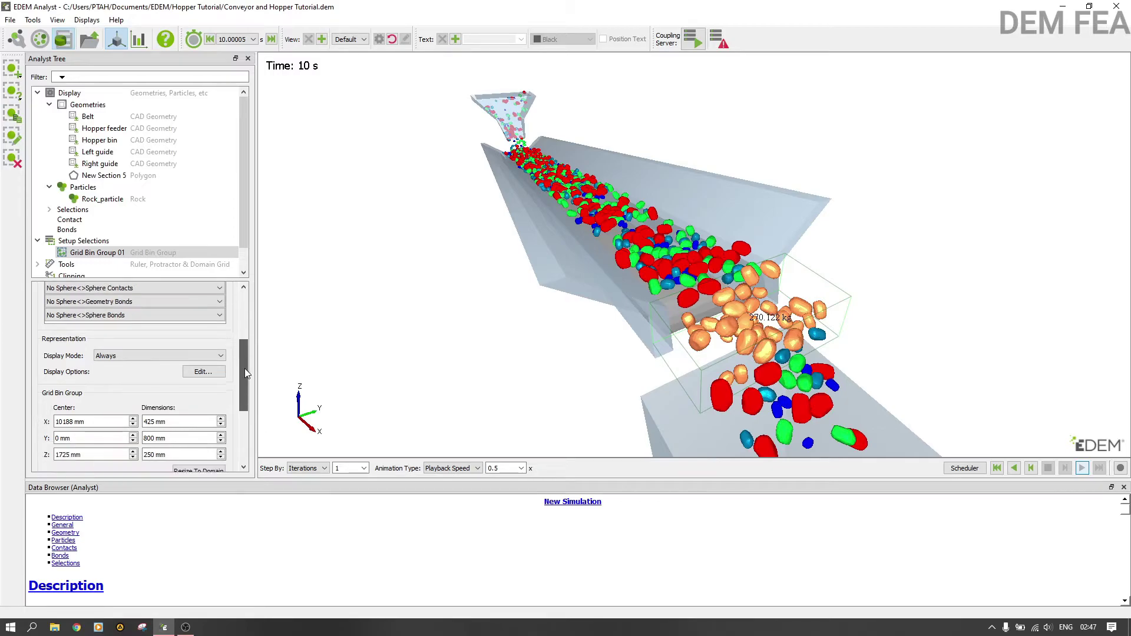
pyautogui.moveTo(786, 397); pyautogui.dragTo(547, 312)
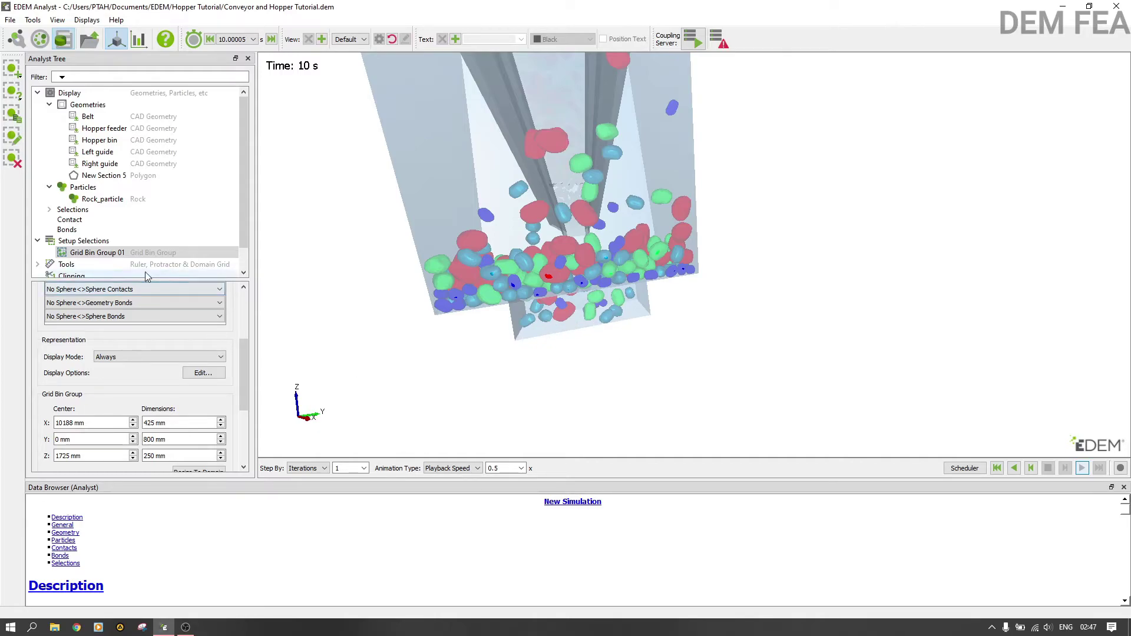
pyautogui.click(95, 242)
pyautogui.rightClick(94, 242)
pyautogui.moveTo(148, 247)
pyautogui.click(281, 261)
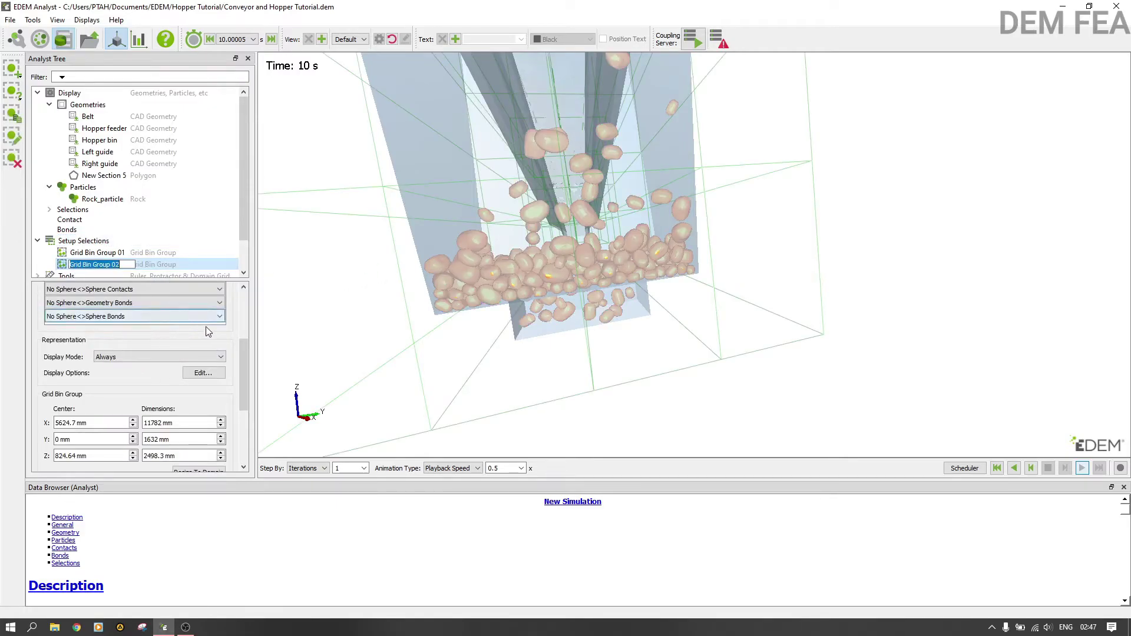
pyautogui.press('Return')
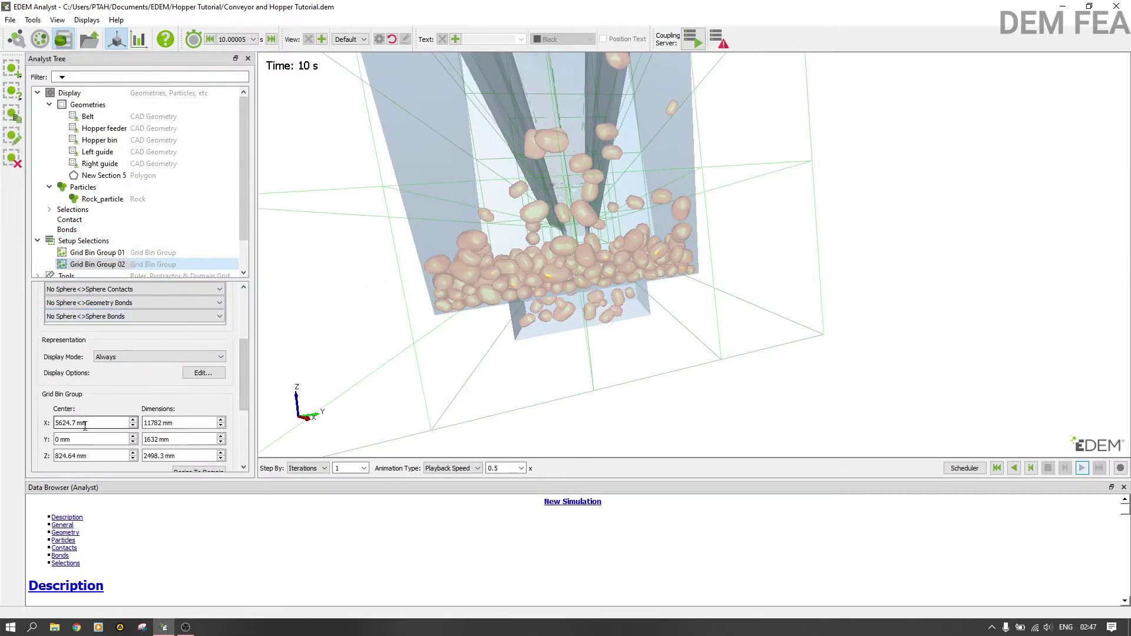
# - Set the second grid bin group's center to X 10700 mm and Z -350 mm, its dimensions to 400 × 600 × 200 mm, and apply
pyautogui.moveTo(78, 424); pyautogui.dragTo(34, 421)
pyautogui.write('10700')
pyautogui.click(161, 424)
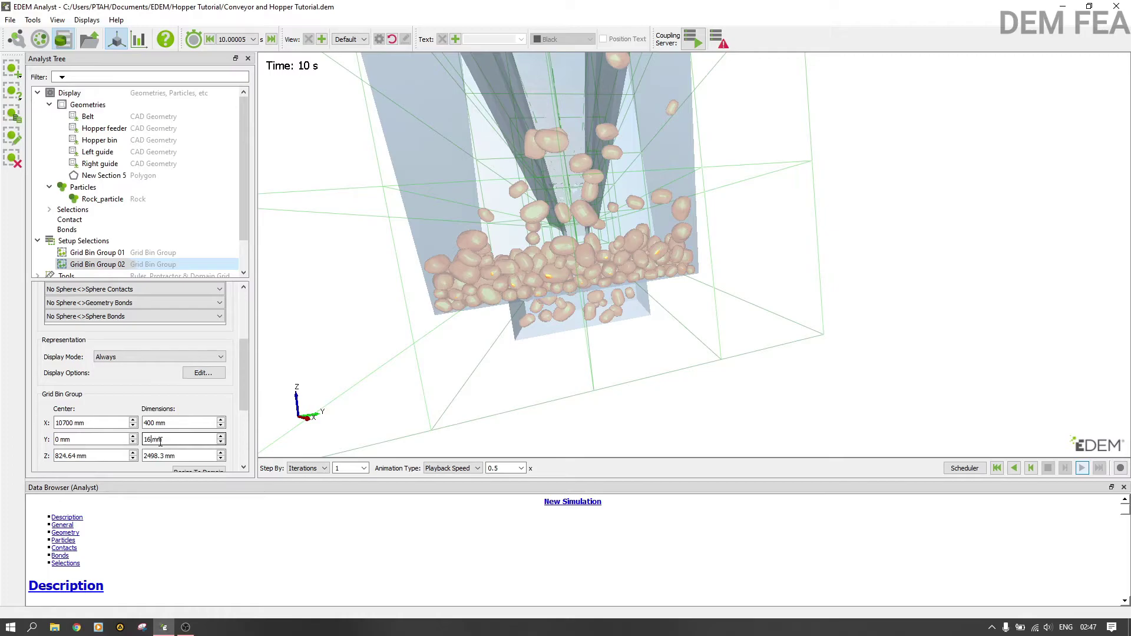
pyautogui.write('600')
pyautogui.click(166, 455)
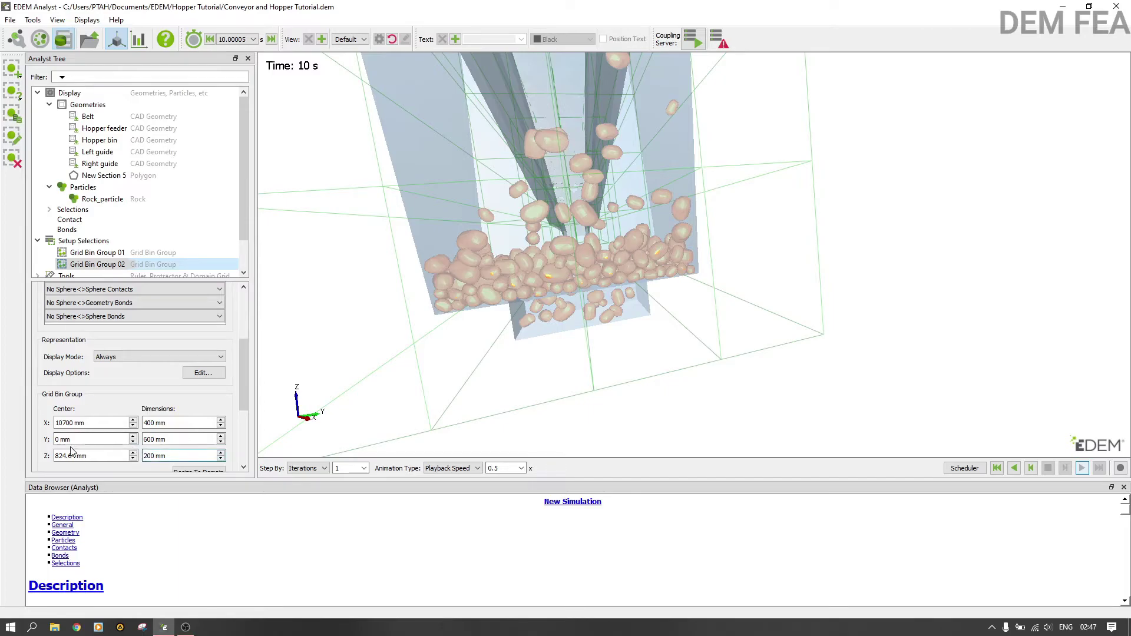
pyautogui.press('BackSpace')
pyautogui.press('BackSpace')
pyautogui.press('BackSpace')
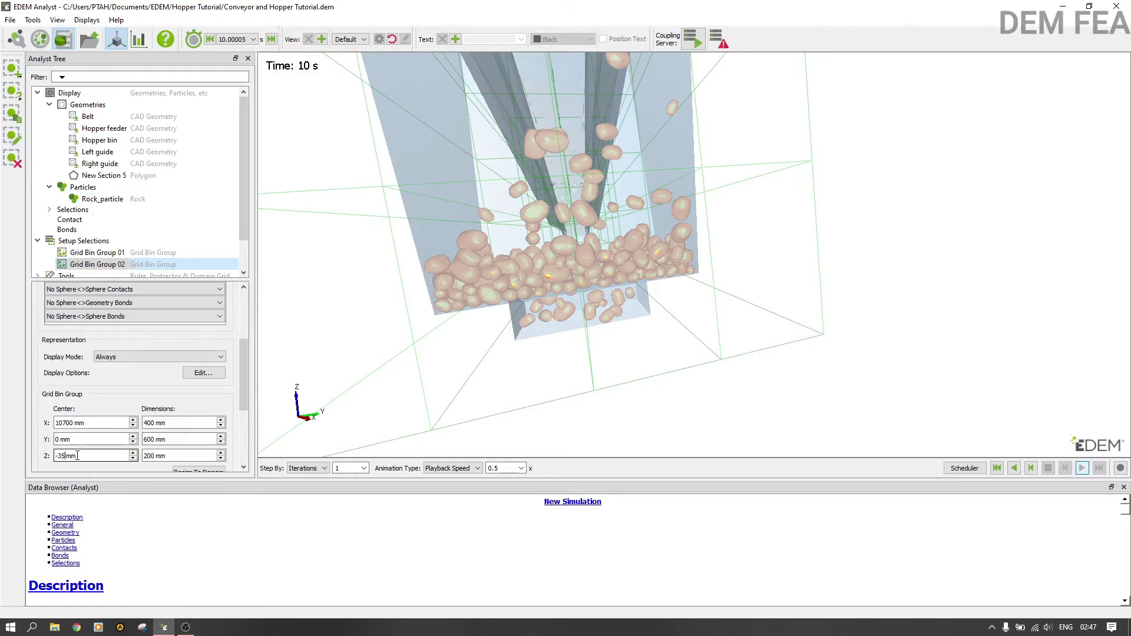
pyautogui.moveTo(246, 383); pyautogui.dragTo(250, 430)
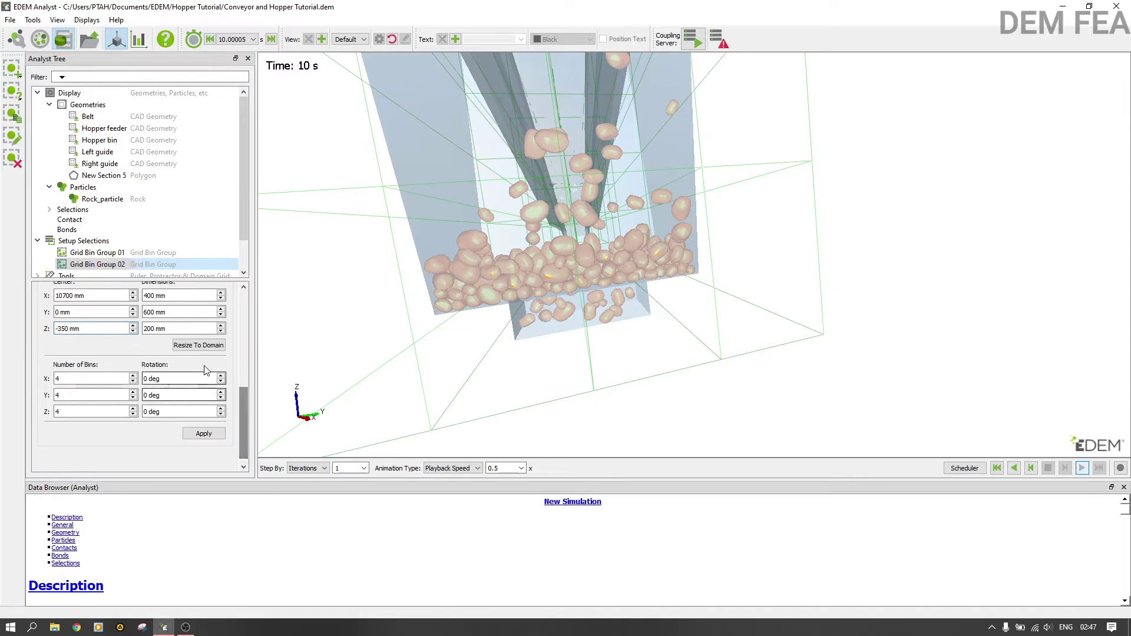
pyautogui.click(203, 433)
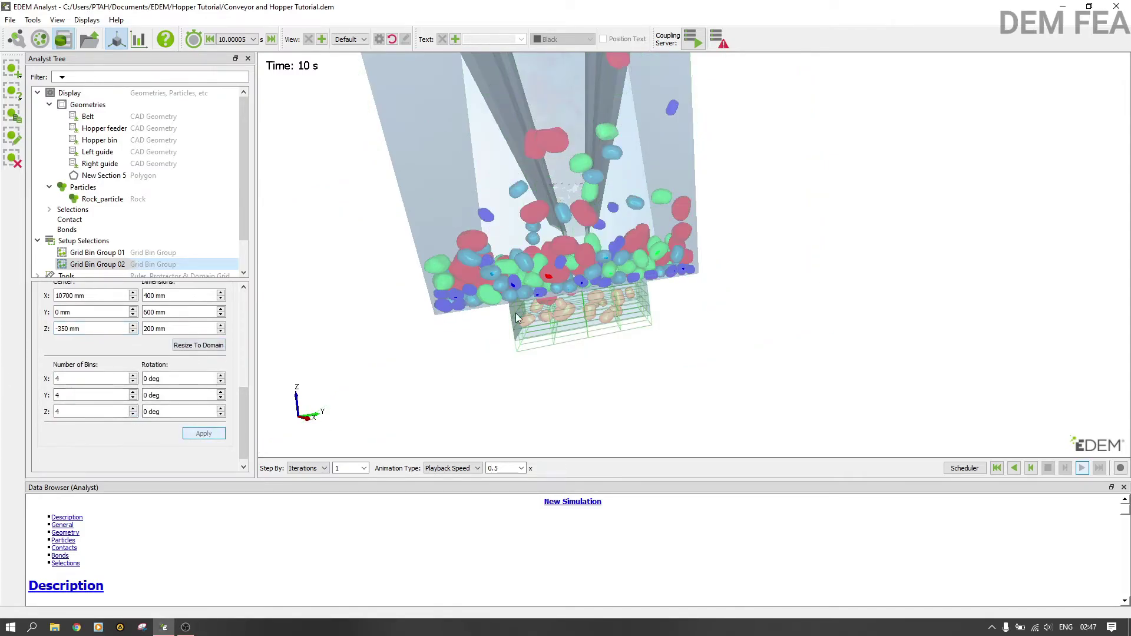
# - Set the second grid bin group's number of bins to 1 in X, Y and Z, and apply it
pyautogui.click(134, 381)
pyautogui.click(133, 382)
pyautogui.click(133, 382)
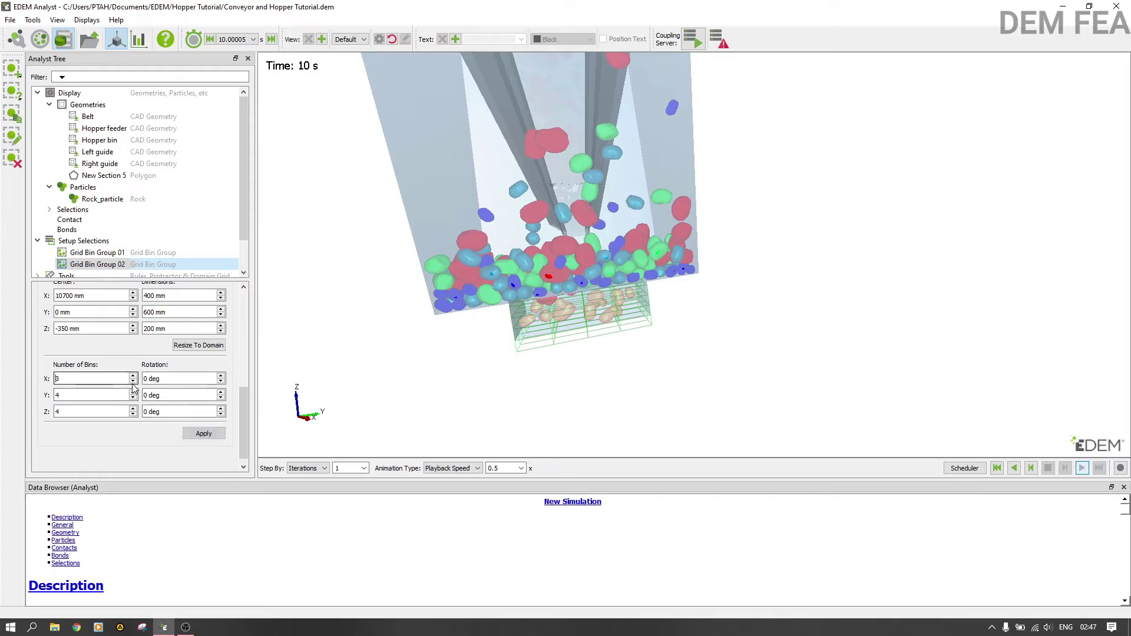
pyautogui.click(133, 399)
pyautogui.click(133, 398)
pyautogui.click(133, 414)
pyautogui.click(133, 415)
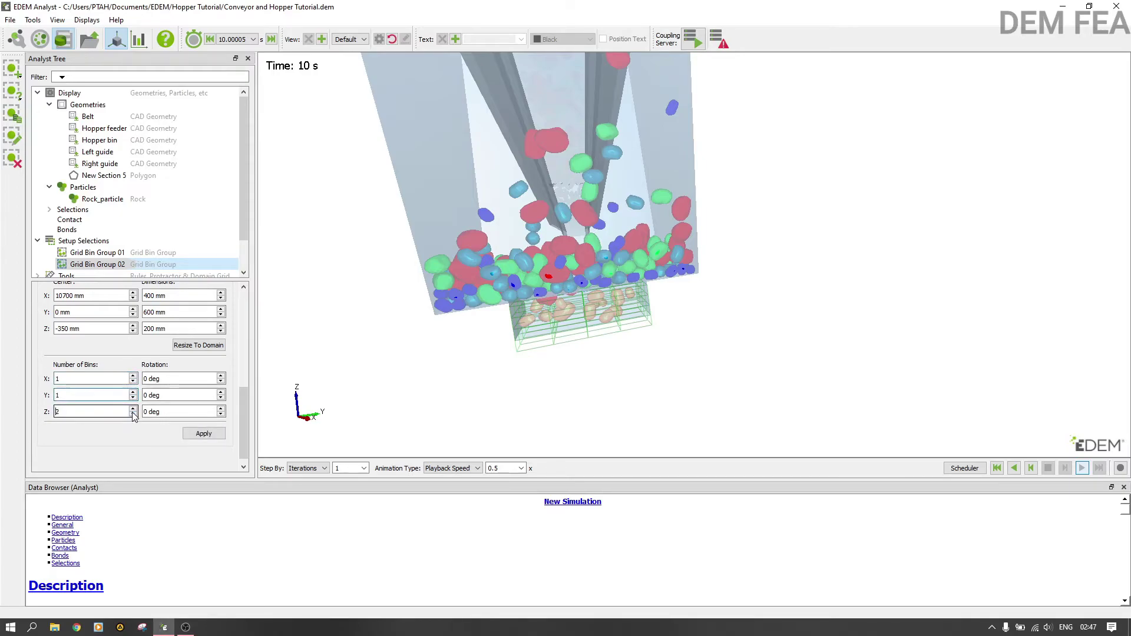
pyautogui.click(203, 434)
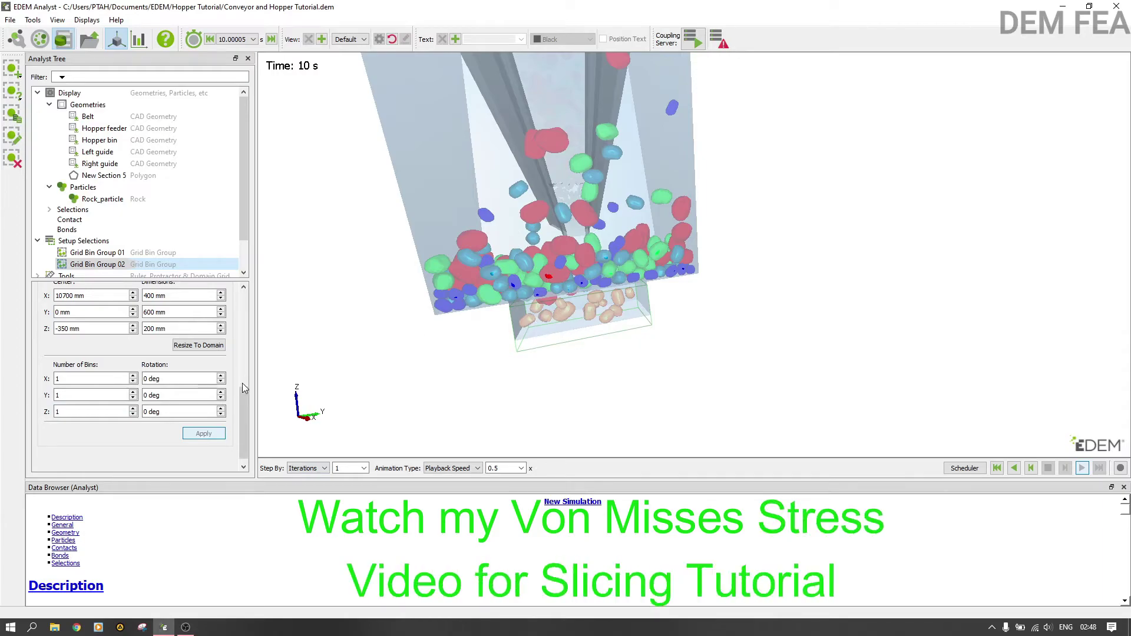
pyautogui.moveTo(243, 404); pyautogui.dragTo(244, 337)
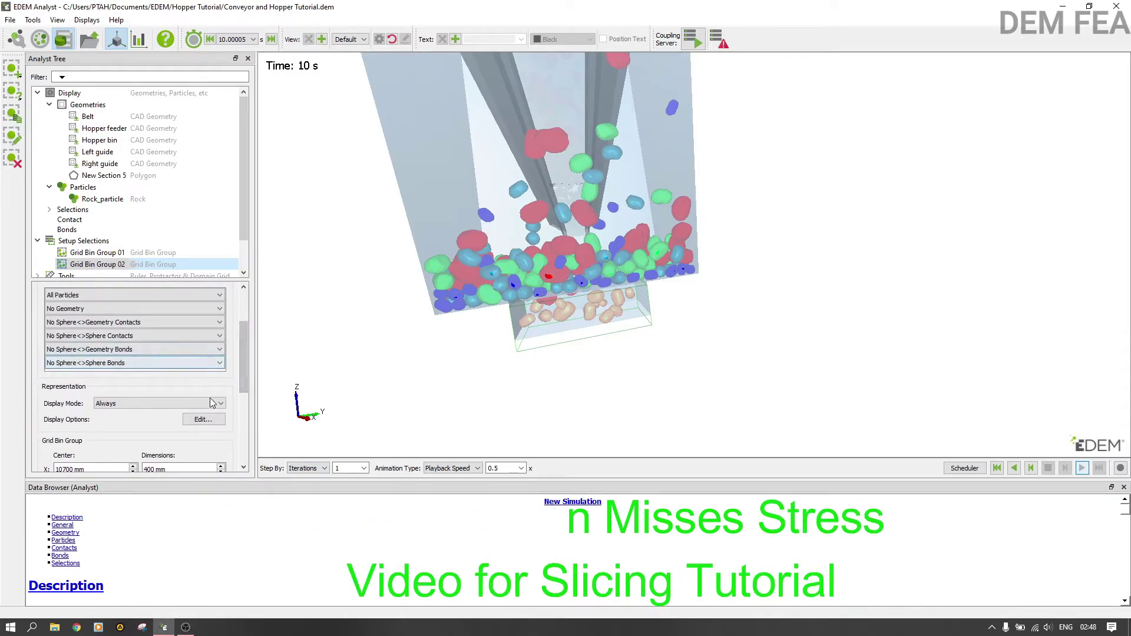
# - Add a particle mass query to the second grid bin group, for Rock_particle, with query type Total and Total Over Time enabled
pyautogui.click(203, 420)
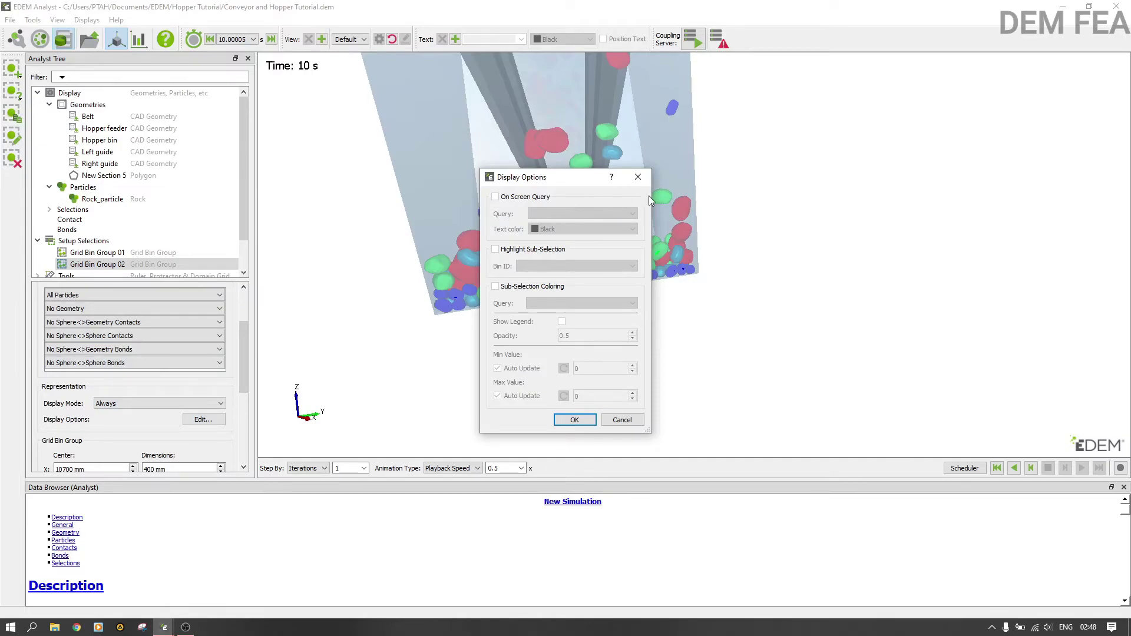
pyautogui.click(638, 177)
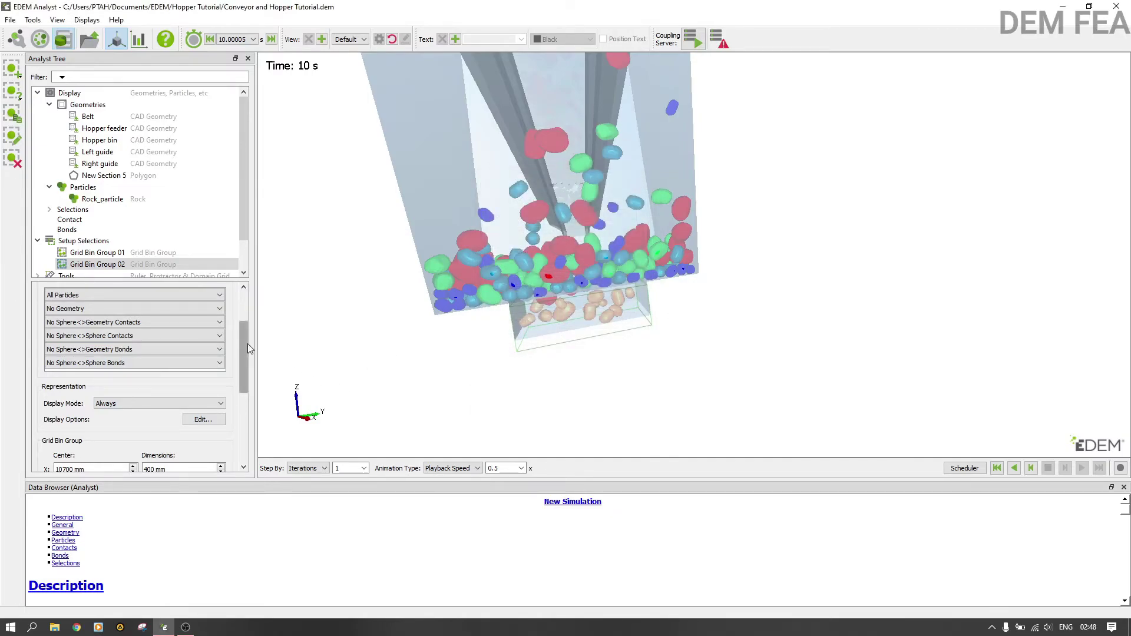
pyautogui.scroll(3, 249, 348)
pyautogui.click(205, 334)
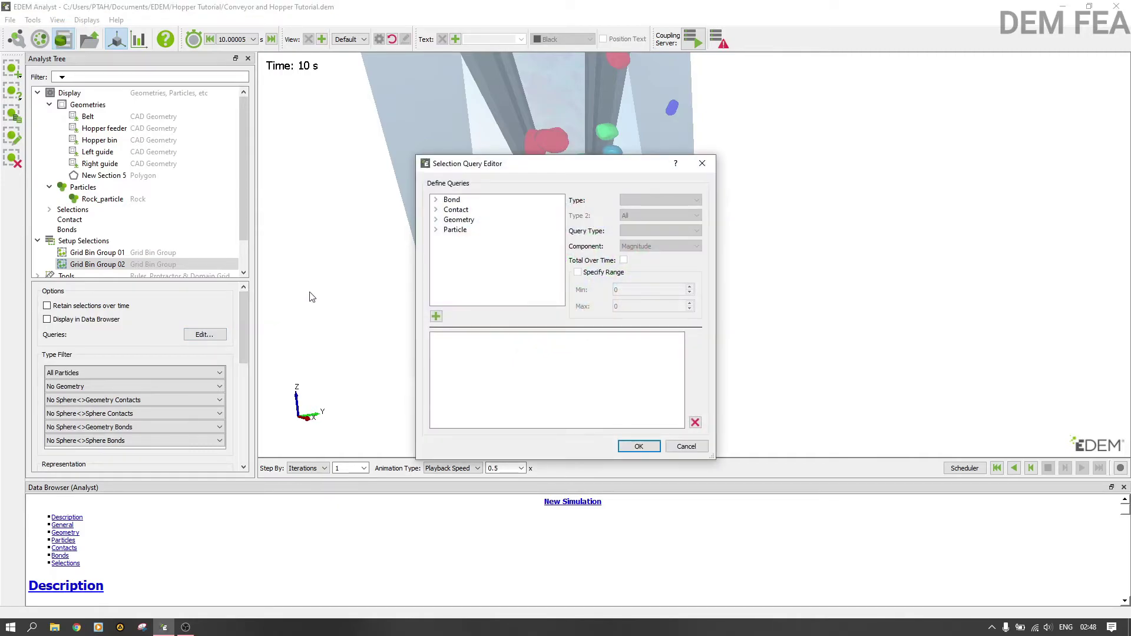
pyautogui.click(437, 231)
pyautogui.scroll(-1, 474, 280)
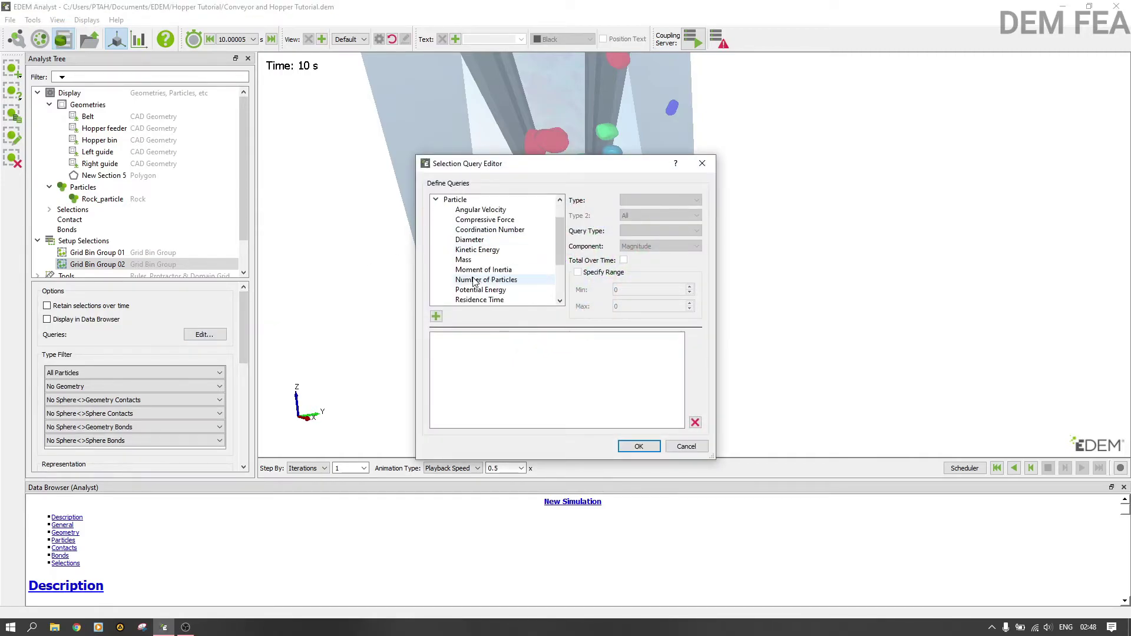
pyautogui.click(473, 261)
pyautogui.click(677, 231)
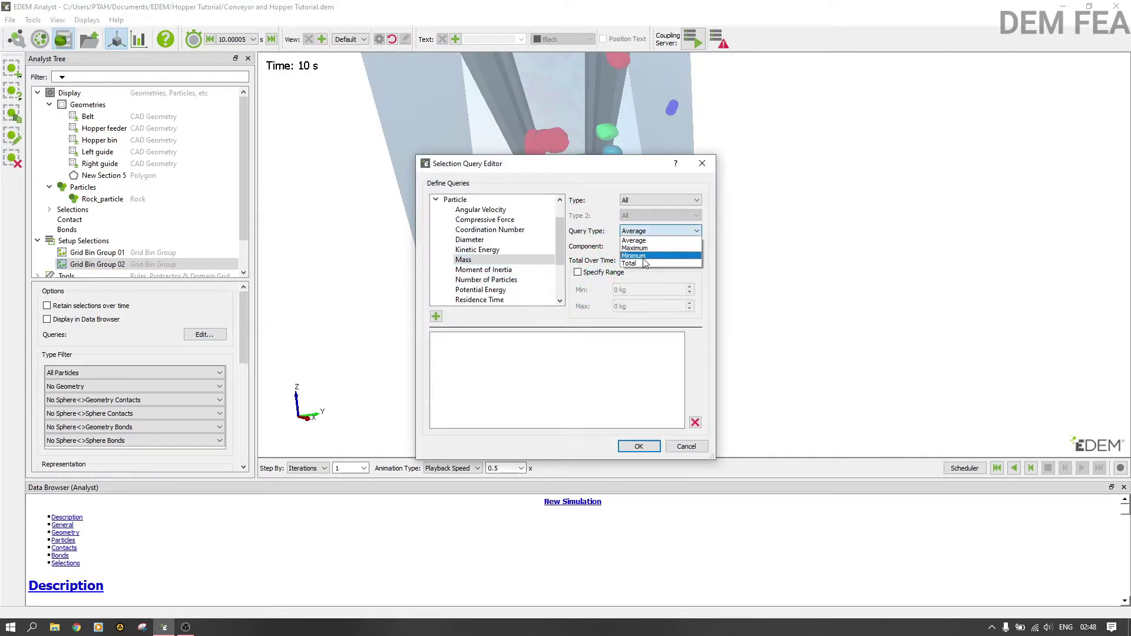
pyautogui.click(645, 266)
pyautogui.click(643, 199)
pyautogui.click(642, 217)
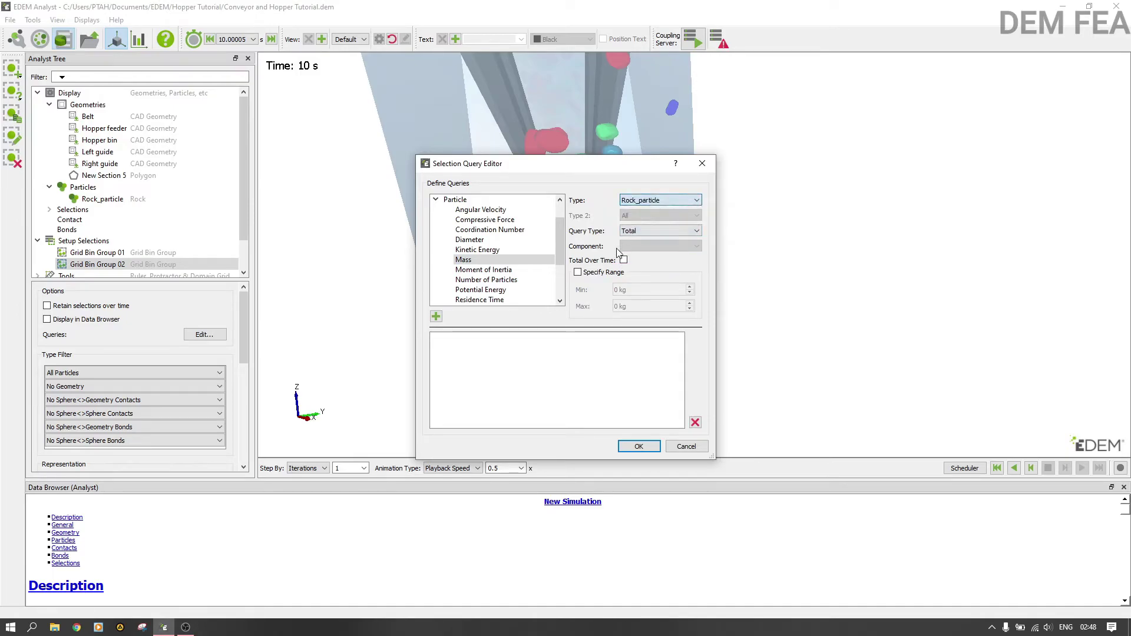
pyautogui.click(623, 260)
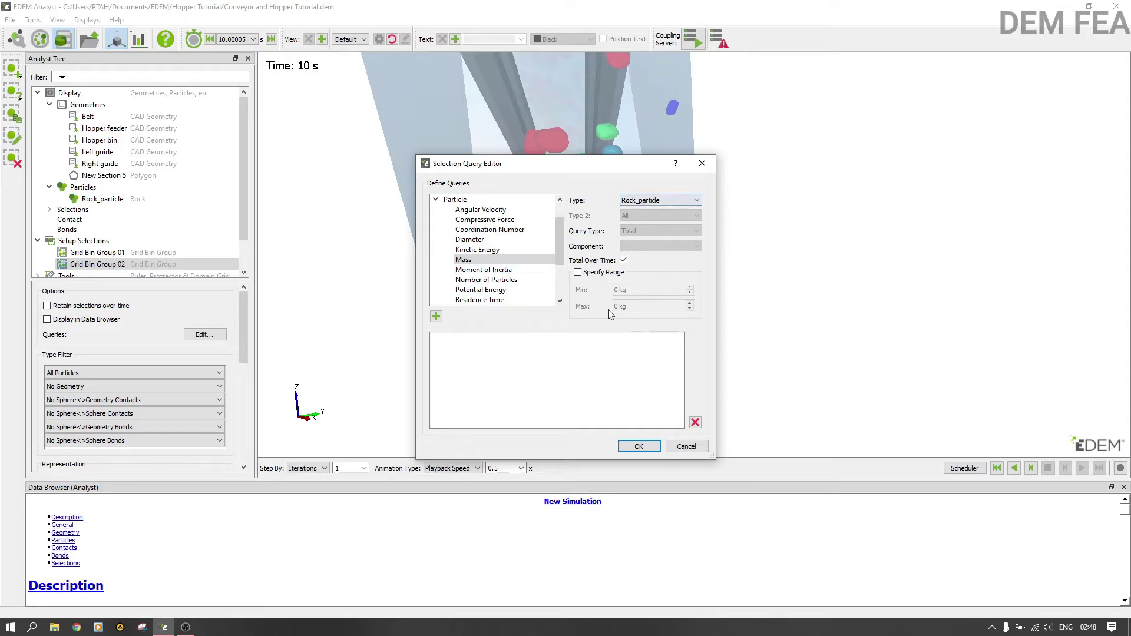
pyautogui.click(436, 318)
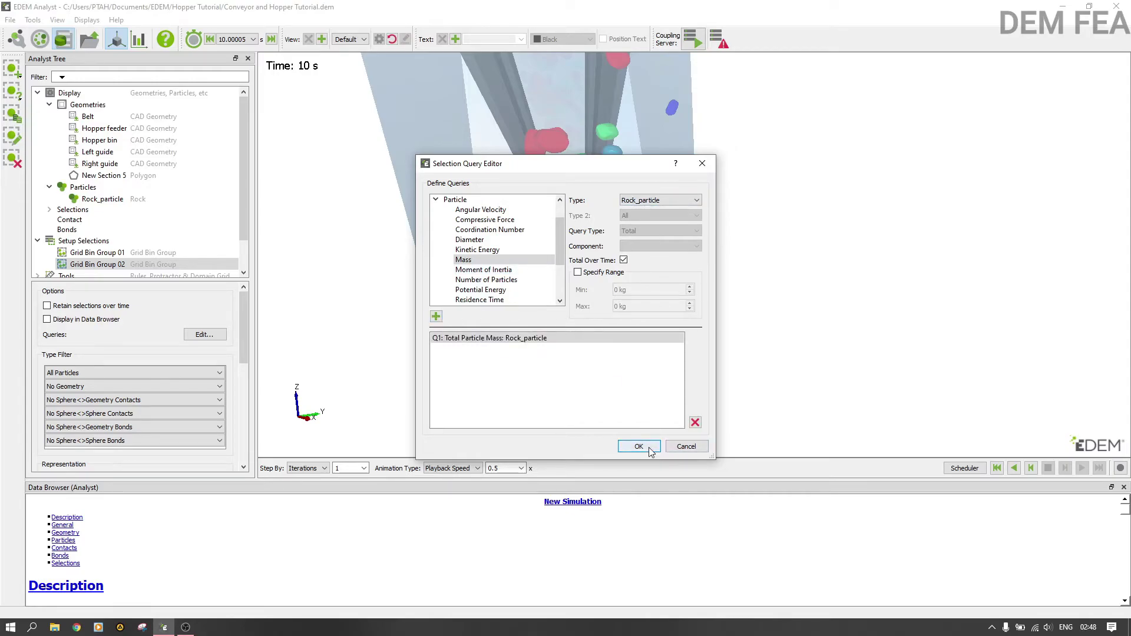
pyautogui.click(639, 447)
# - Enable the on-screen query for the second grid bin group, showing the total Rock_particle mass in black
pyautogui.moveTo(247, 333); pyautogui.dragTo(238, 394)
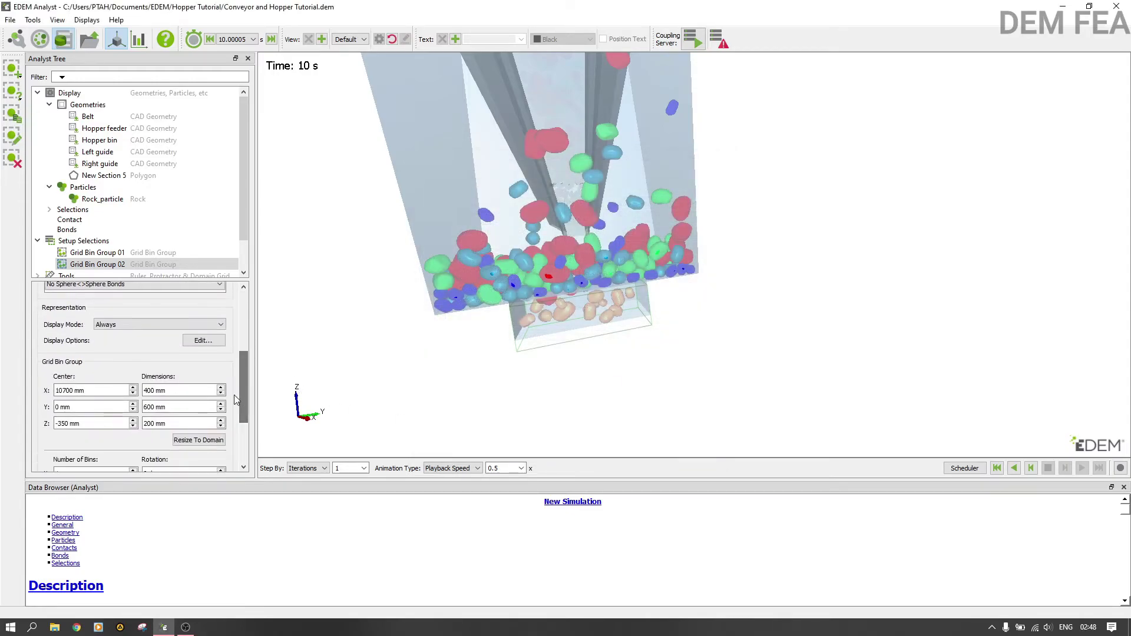
pyautogui.click(202, 342)
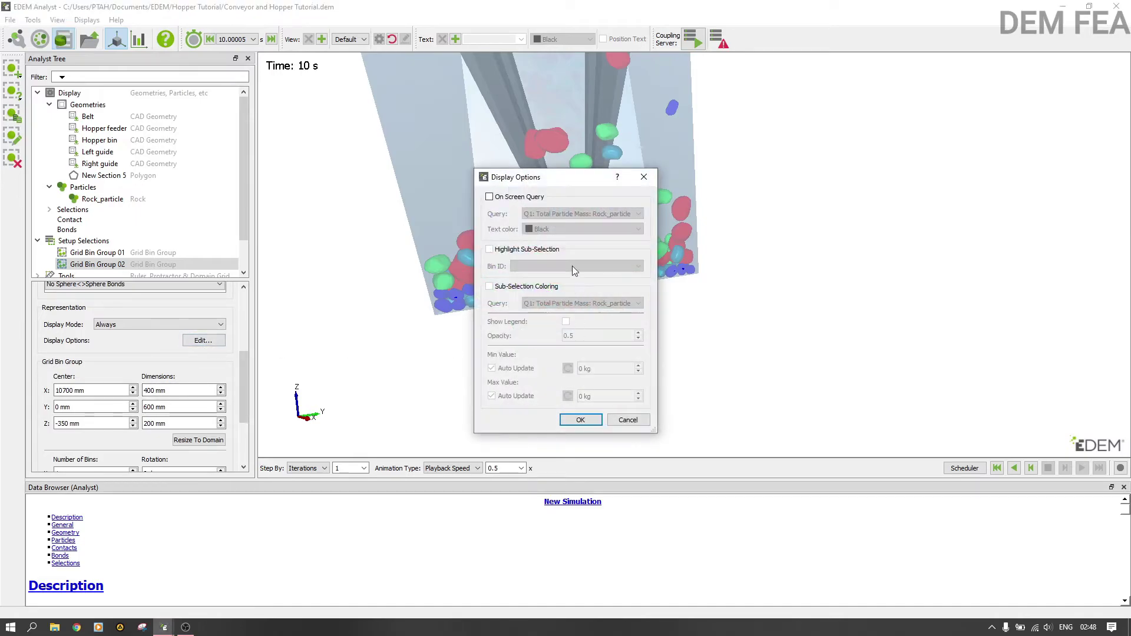
pyautogui.click(489, 198)
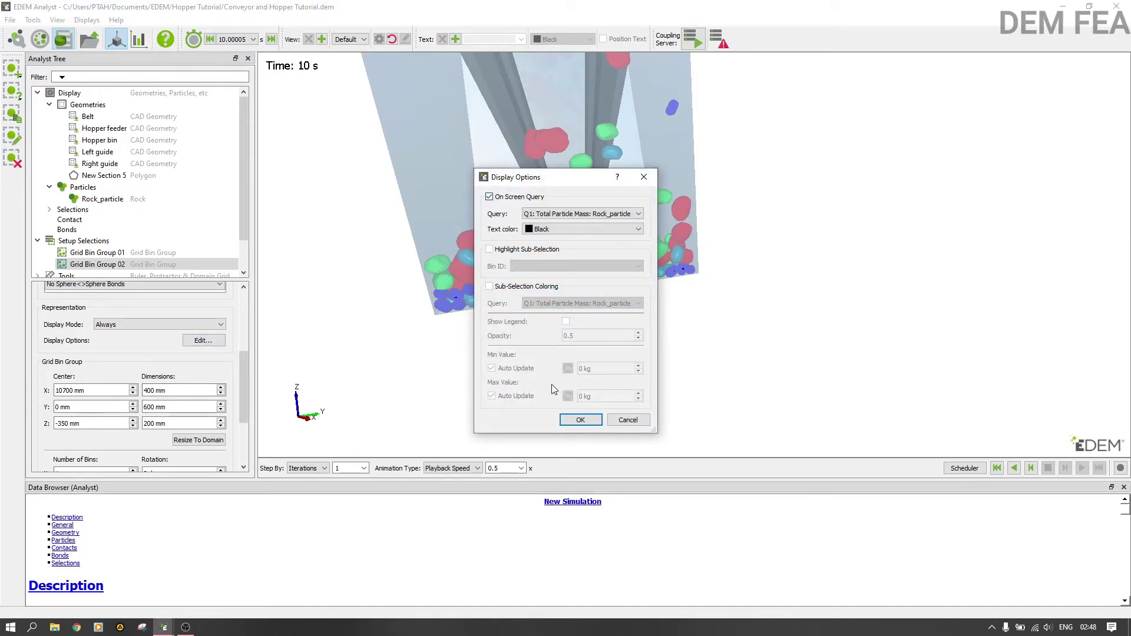
pyautogui.click(581, 420)
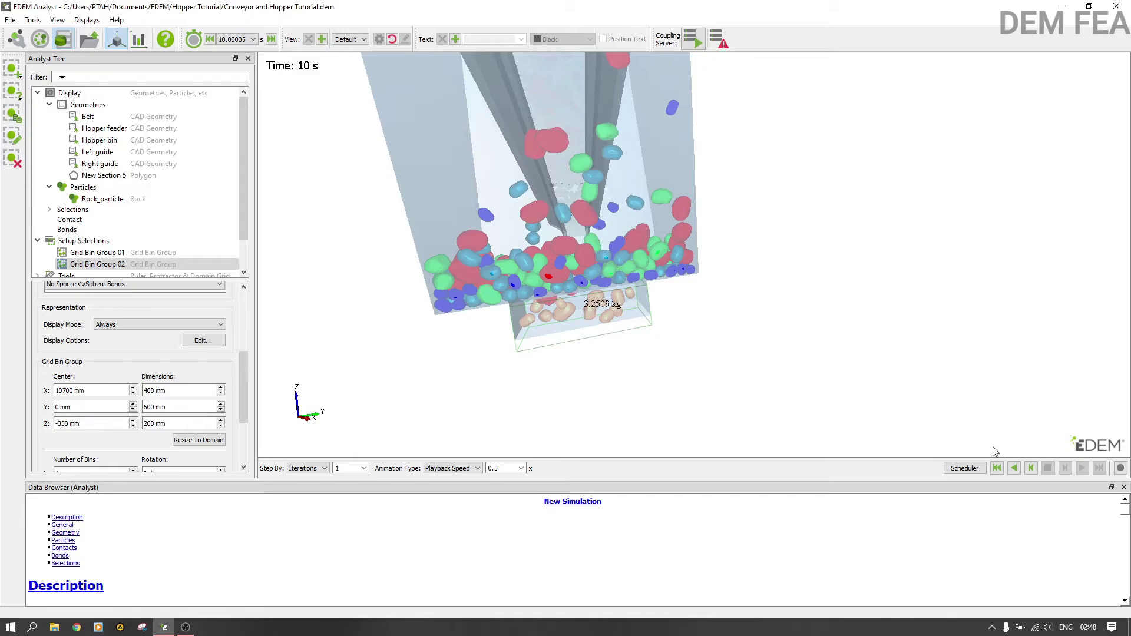
# - Replay the simulation from 0 s to 10 s and examine the accumulated mass at the belt discharge and hopper outlet
pyautogui.click(997, 468)
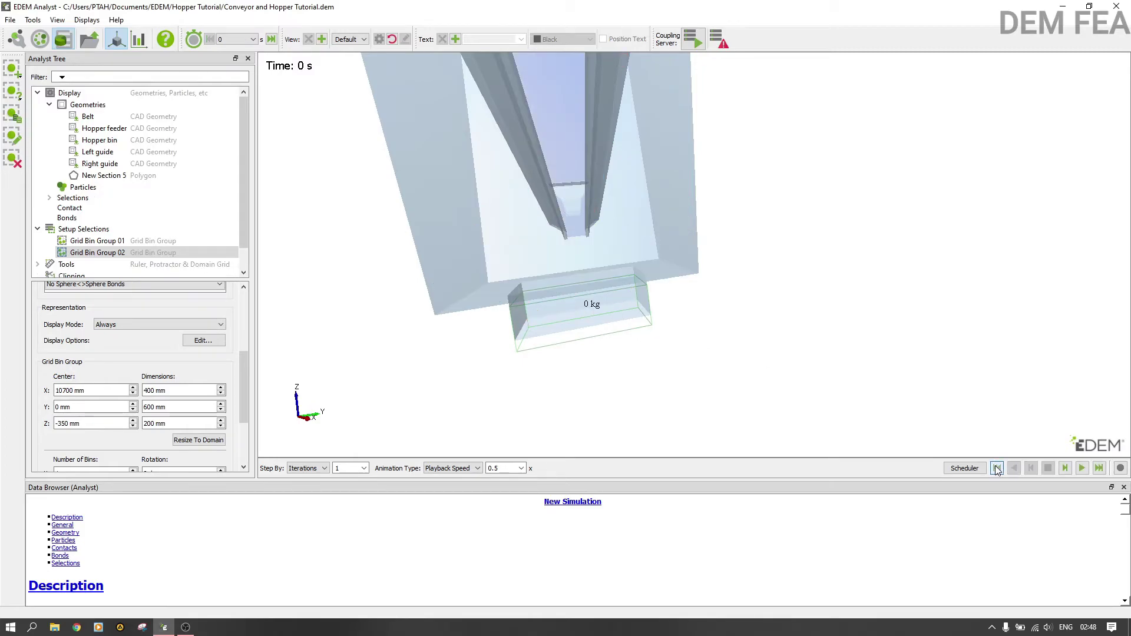
pyautogui.click(1082, 468)
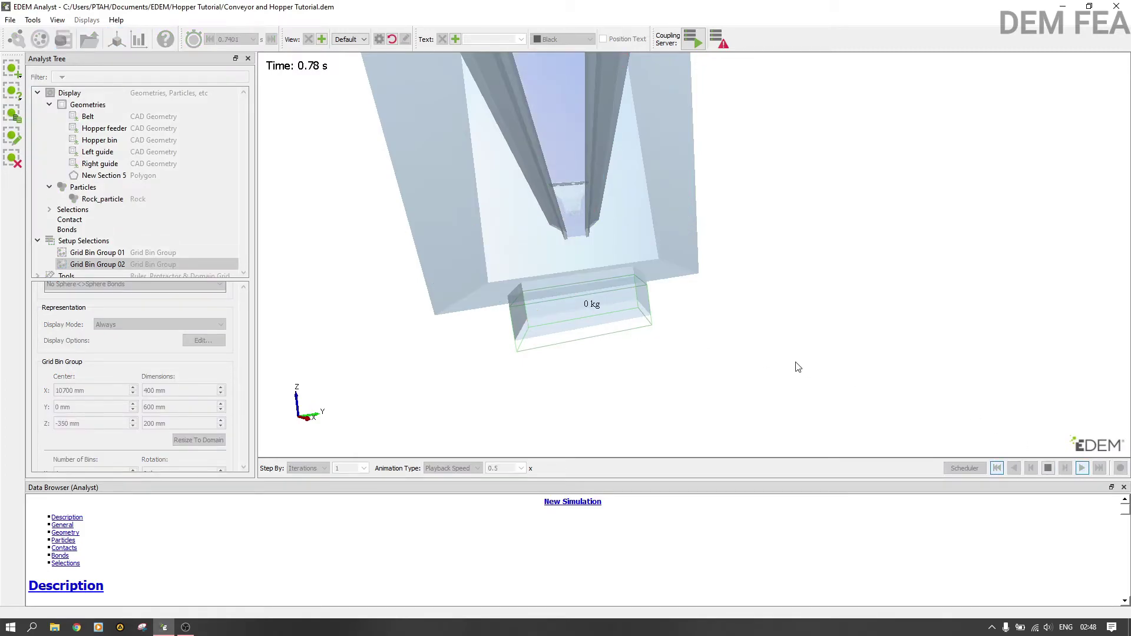
pyautogui.moveTo(677, 247); pyautogui.dragTo(586, 363)
pyautogui.scroll(-3, 642, 262)
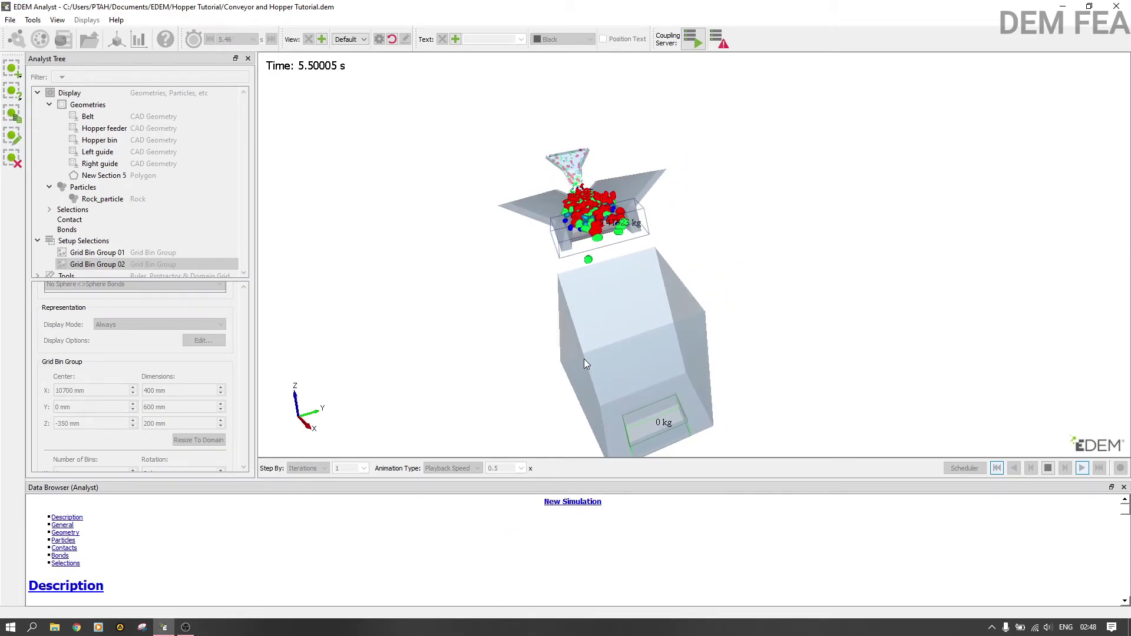
pyautogui.moveTo(593, 366); pyautogui.dragTo(680, 374)
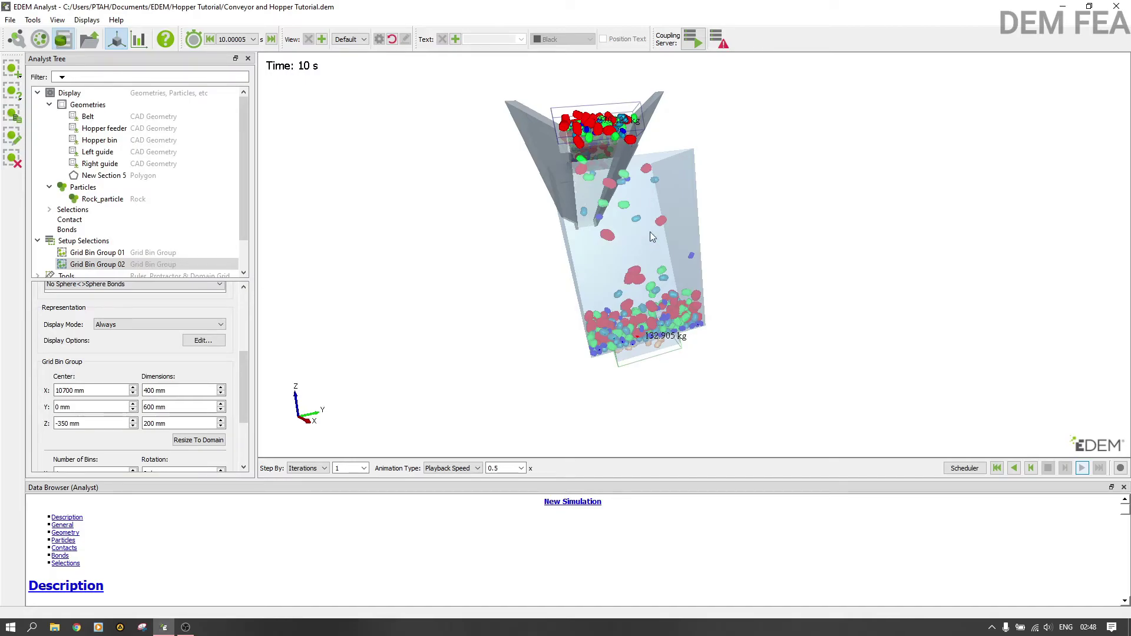
pyautogui.moveTo(691, 323); pyautogui.dragTo(472, 338)
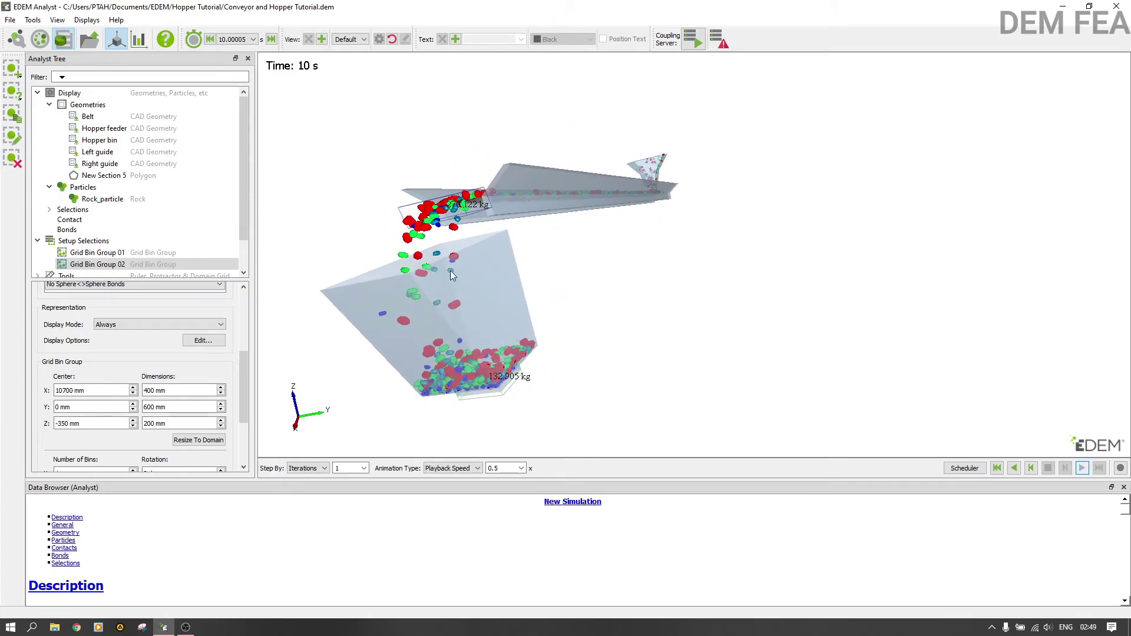
pyautogui.moveTo(465, 316); pyautogui.dragTo(712, 286)
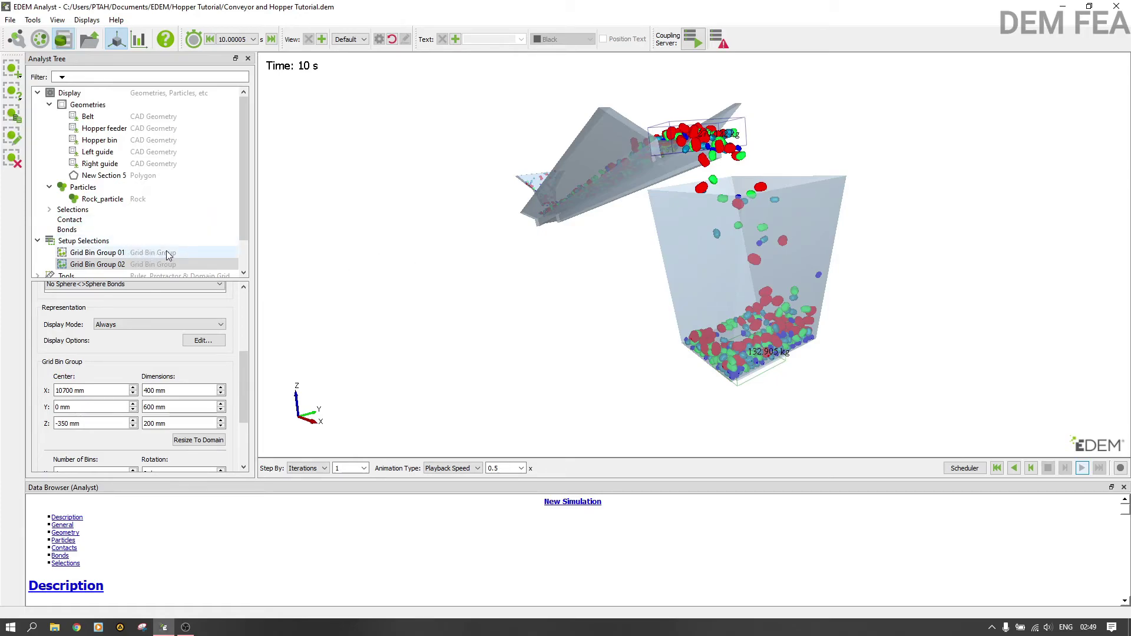
# - Add a results data export configuration in Text format and name its output file Mass
pyautogui.click(141, 265)
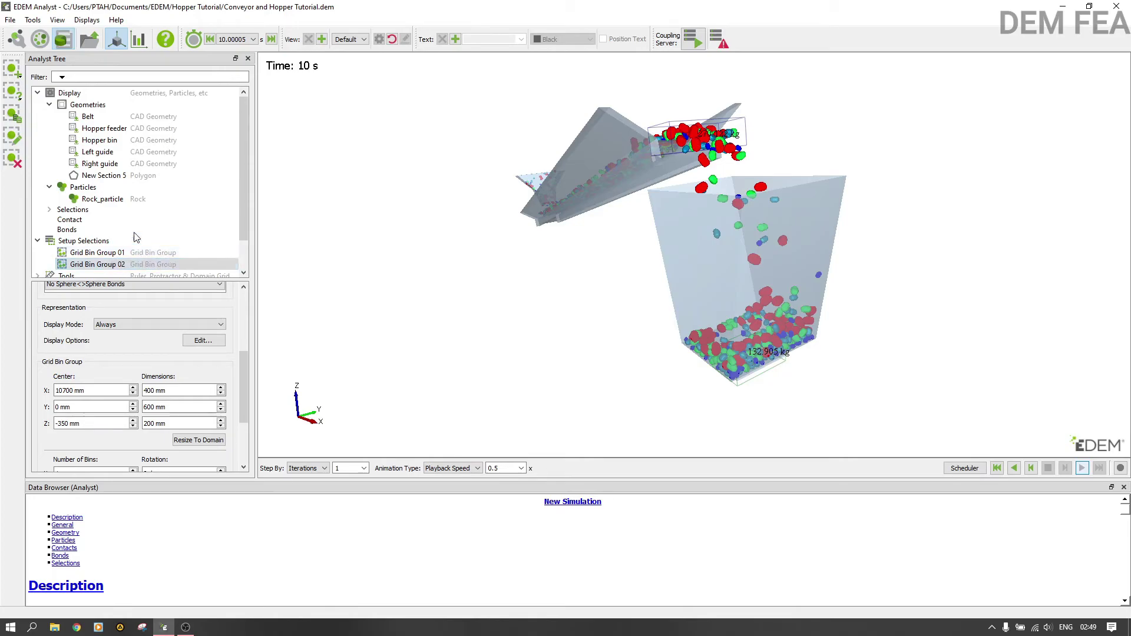
pyautogui.click(10, 20)
pyautogui.click(10, 19)
pyautogui.click(8, 21)
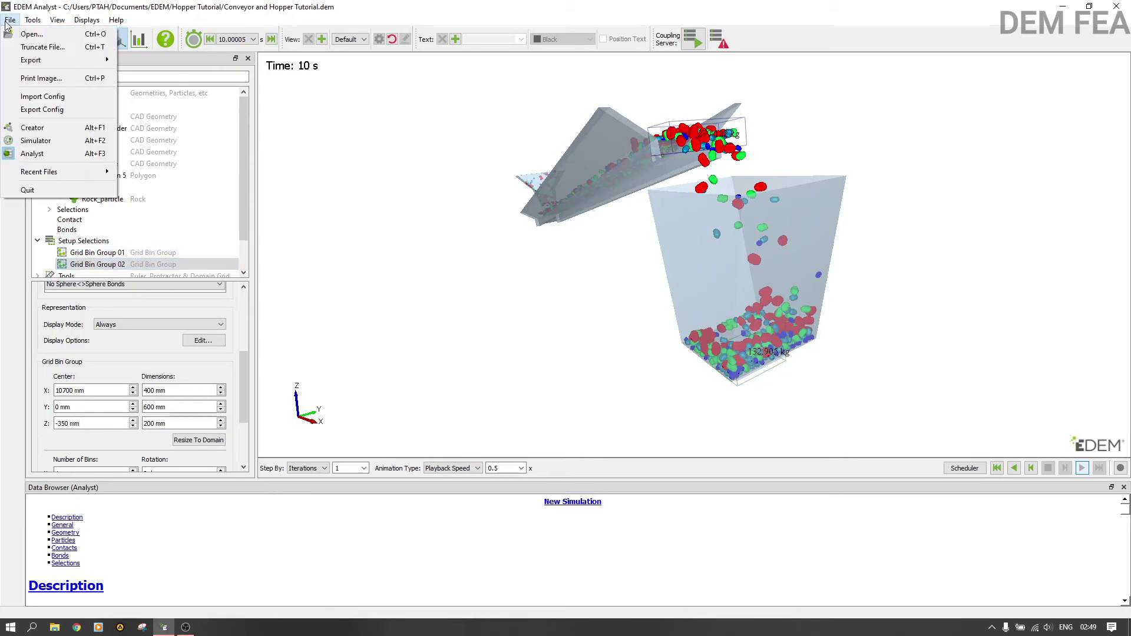
pyautogui.moveTo(65, 60)
pyautogui.click(180, 74)
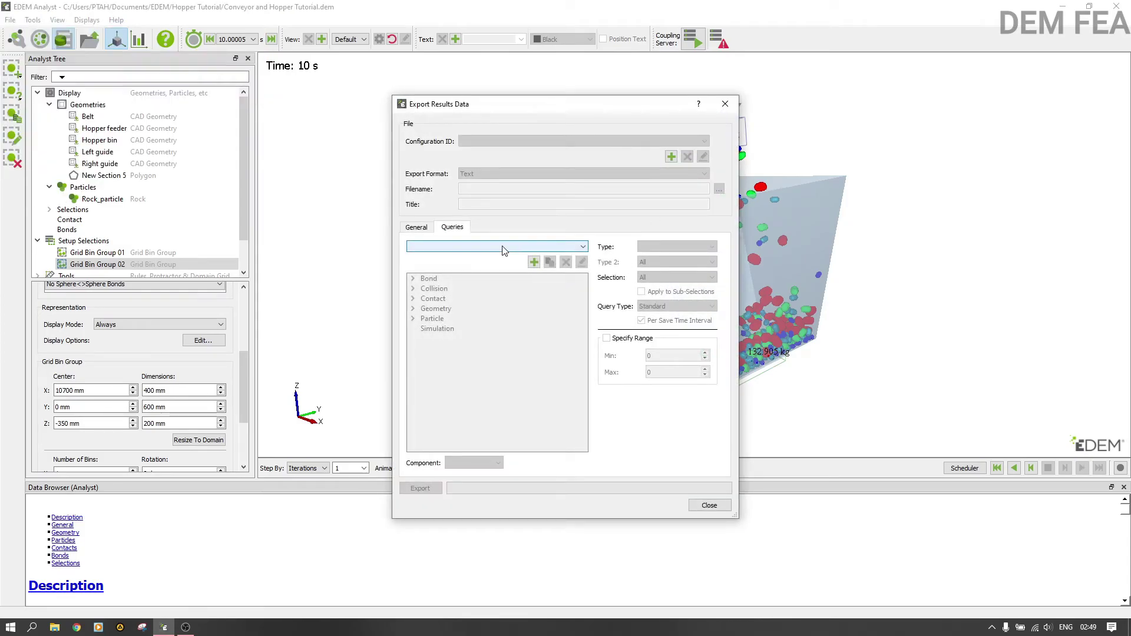
pyautogui.click(669, 157)
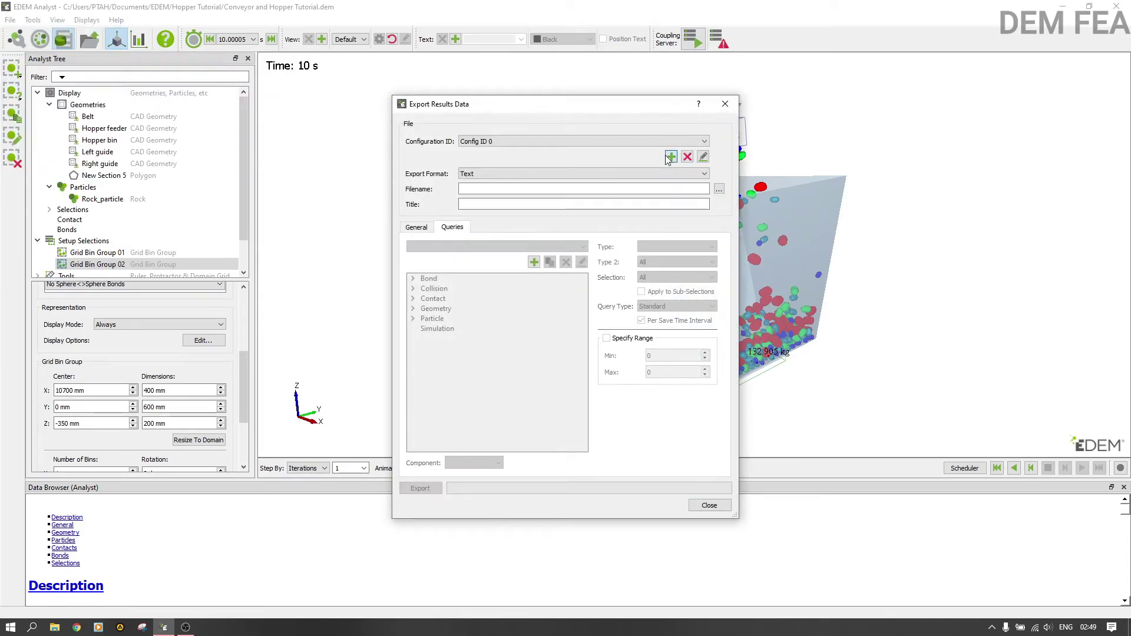
pyautogui.click(525, 189)
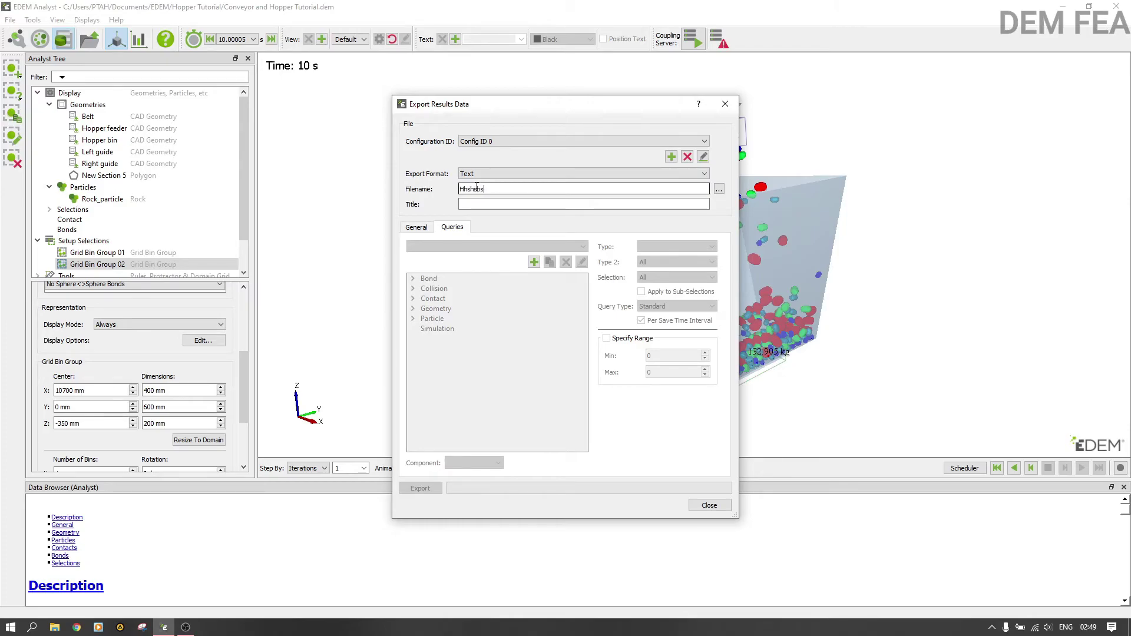
pyautogui.press('BackSpace')
pyautogui.press('BackSpace')
pyautogui.press('BackSpace')
pyautogui.press('BackSpace')
pyautogui.press('BackSpace')
pyautogui.press('BackSpace')
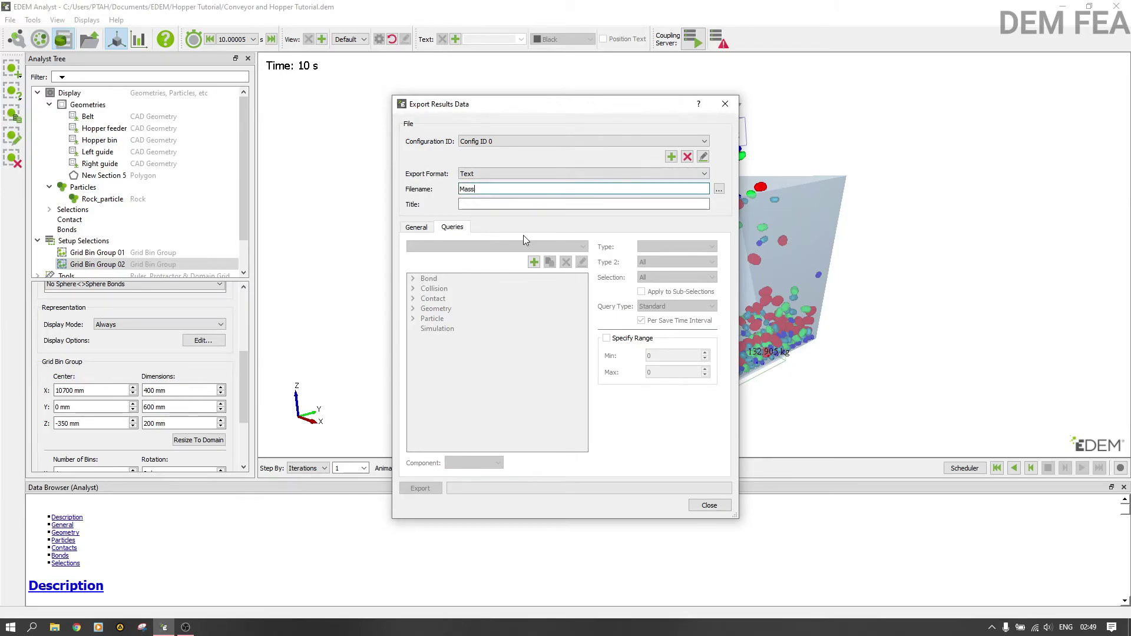
# - Add a query to the export configuration and set it to the particle Mass attribute
pyautogui.click(534, 261)
pyautogui.click(582, 262)
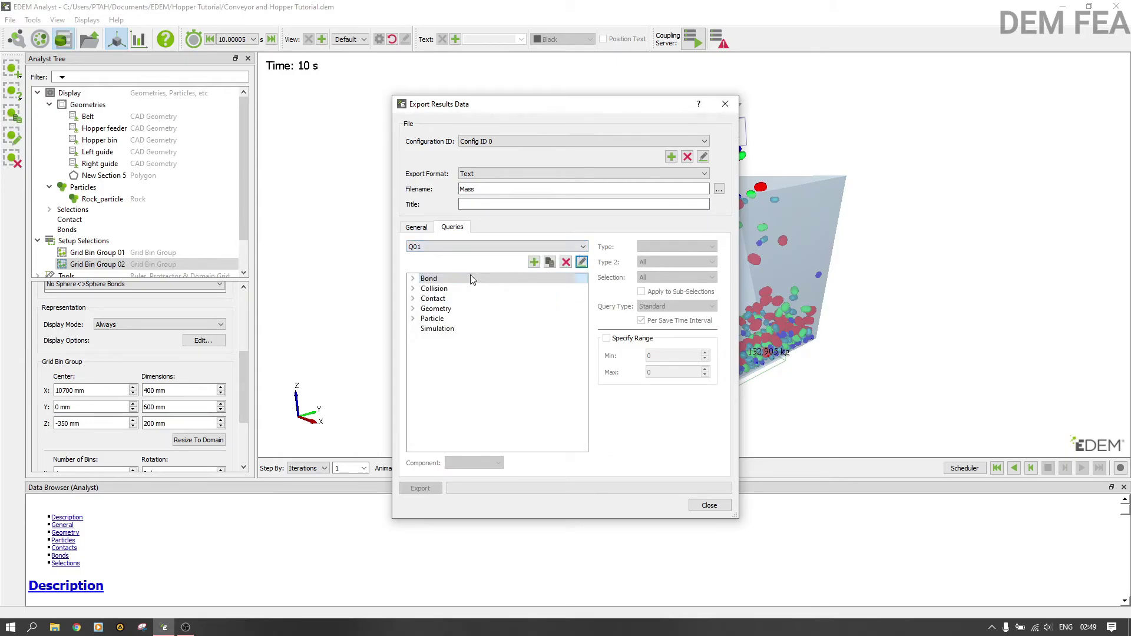
pyautogui.click(413, 318)
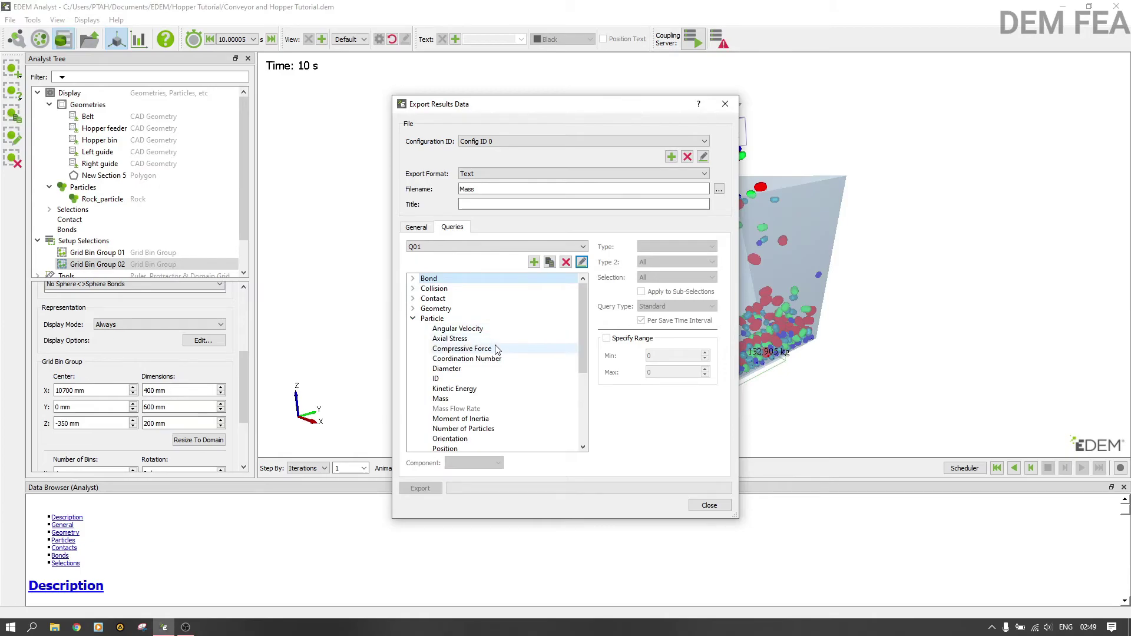
pyautogui.scroll(-3, 496, 350)
pyautogui.scroll(-2, 496, 350)
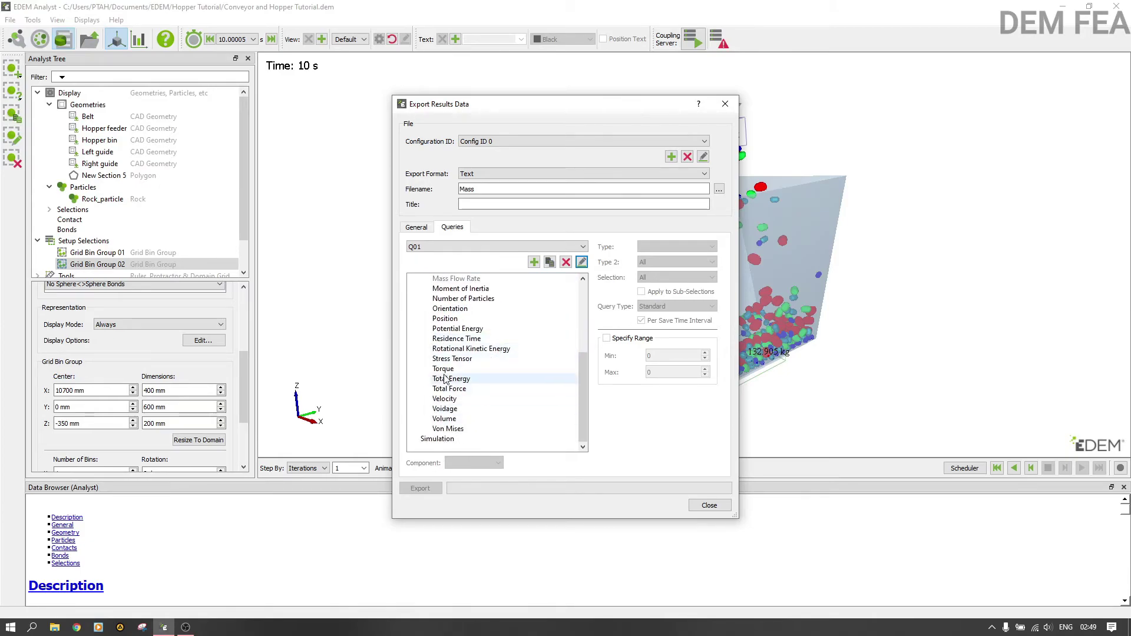
pyautogui.scroll(3, 499, 383)
pyautogui.scroll(1, 501, 399)
pyautogui.click(465, 359)
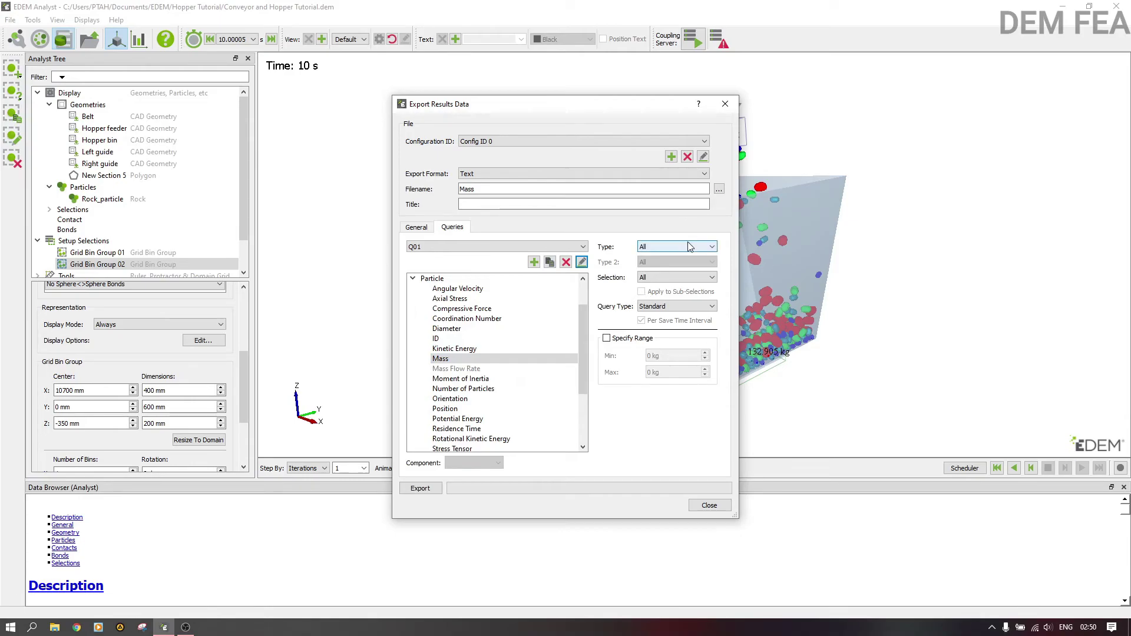
# - Limit the export query to the Rock_particle type and the Grid Bin Group 01 selection
pyautogui.click(672, 275)
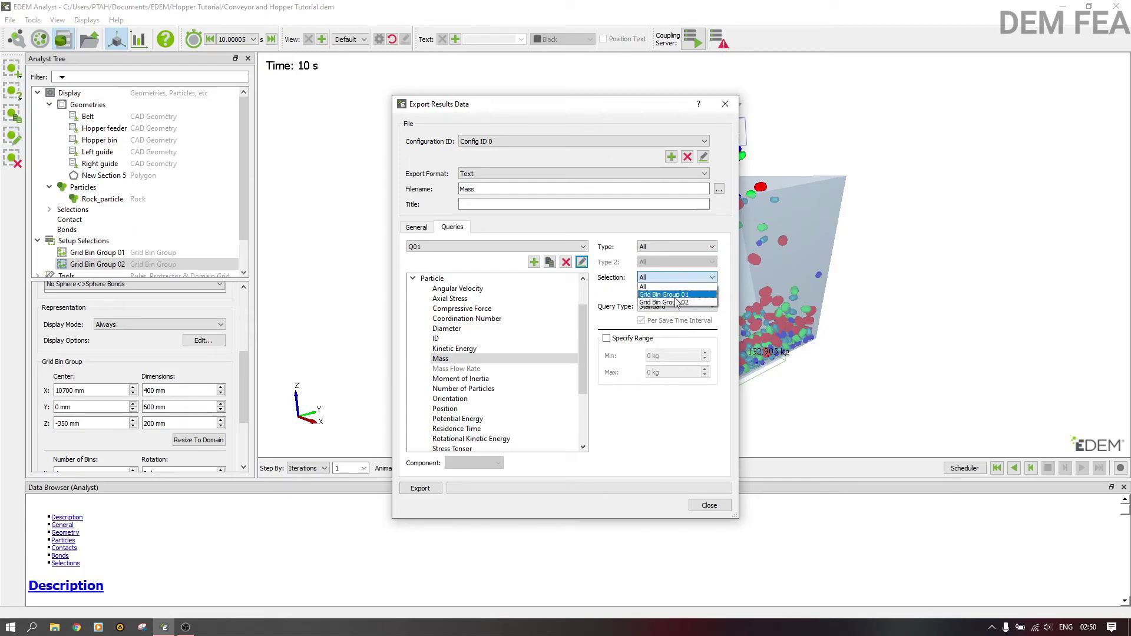
pyautogui.click(660, 262)
pyautogui.click(660, 247)
pyautogui.click(661, 268)
pyautogui.click(664, 279)
pyautogui.click(660, 293)
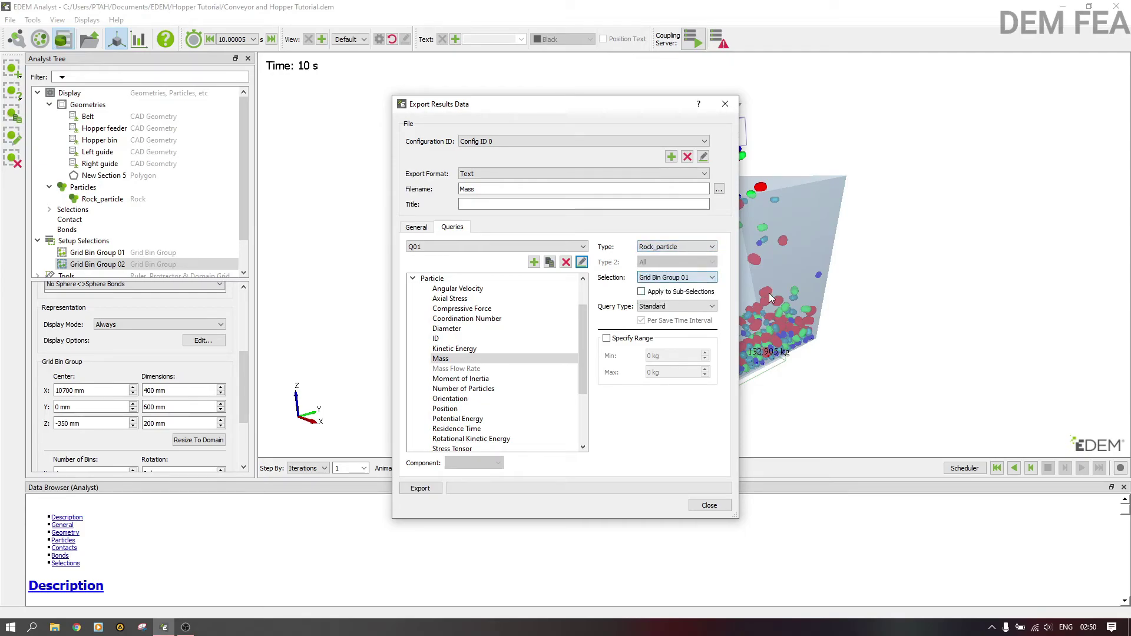
# - Review the export's title and file name, and close the results export without running it
pyautogui.click(468, 205)
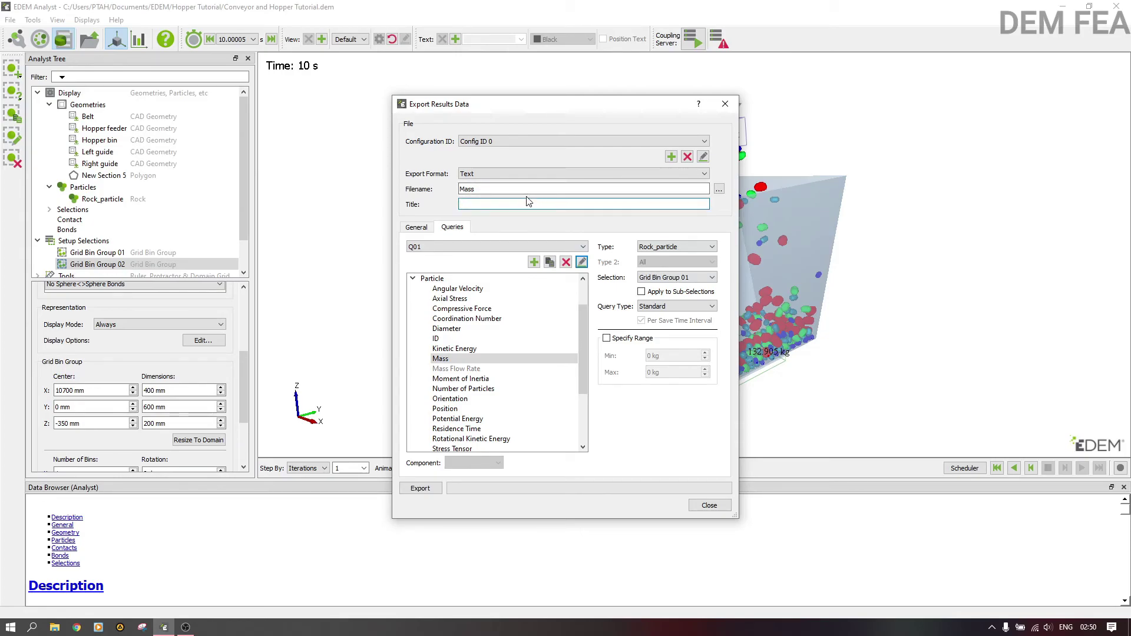
pyautogui.click(489, 189)
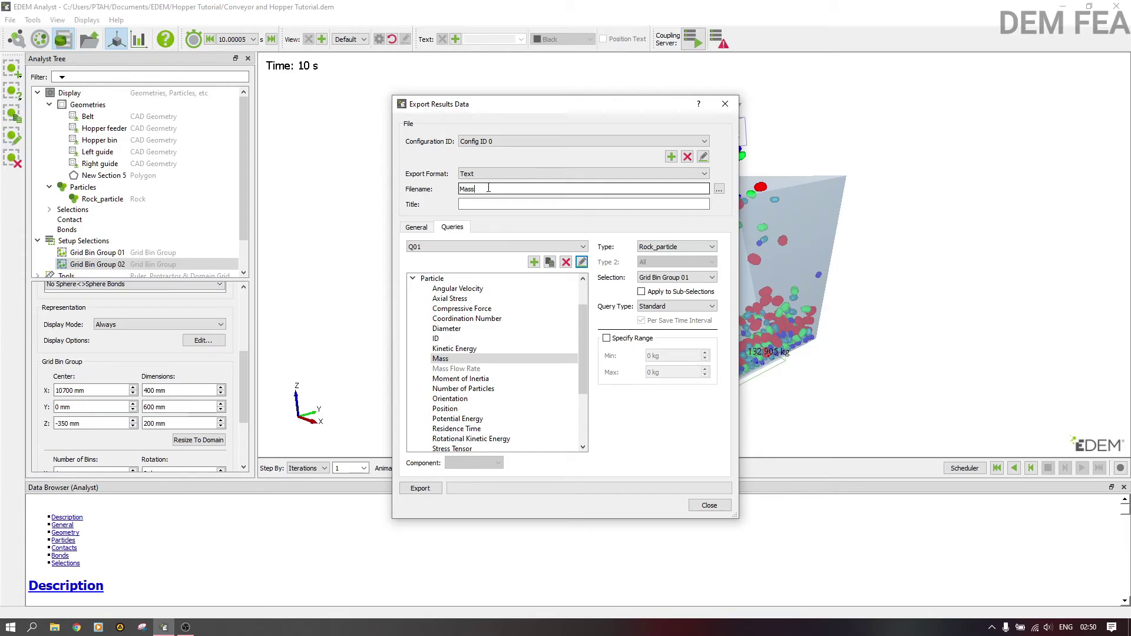
pyautogui.click(488, 188)
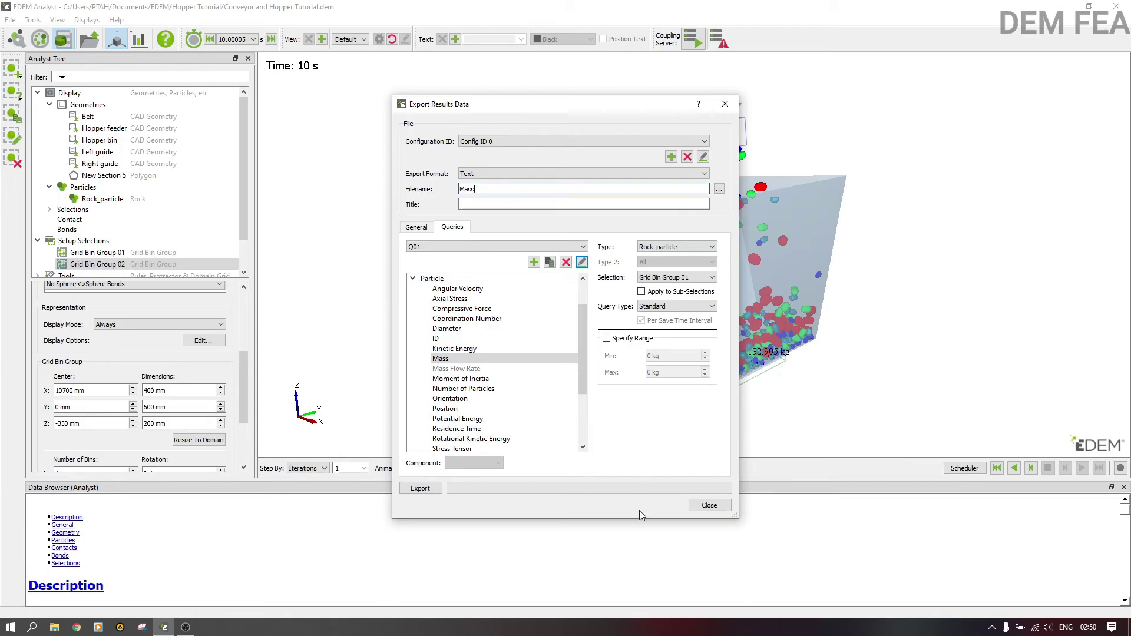
pyautogui.click(725, 104)
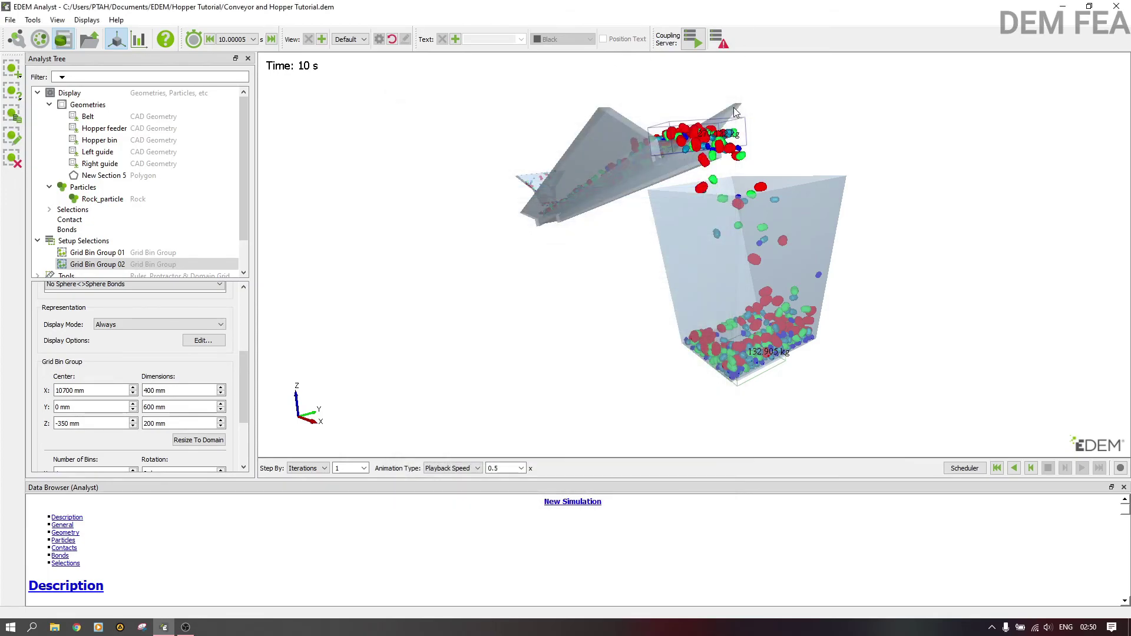
pyautogui.moveTo(566, 207); pyautogui.dragTo(365, 200)
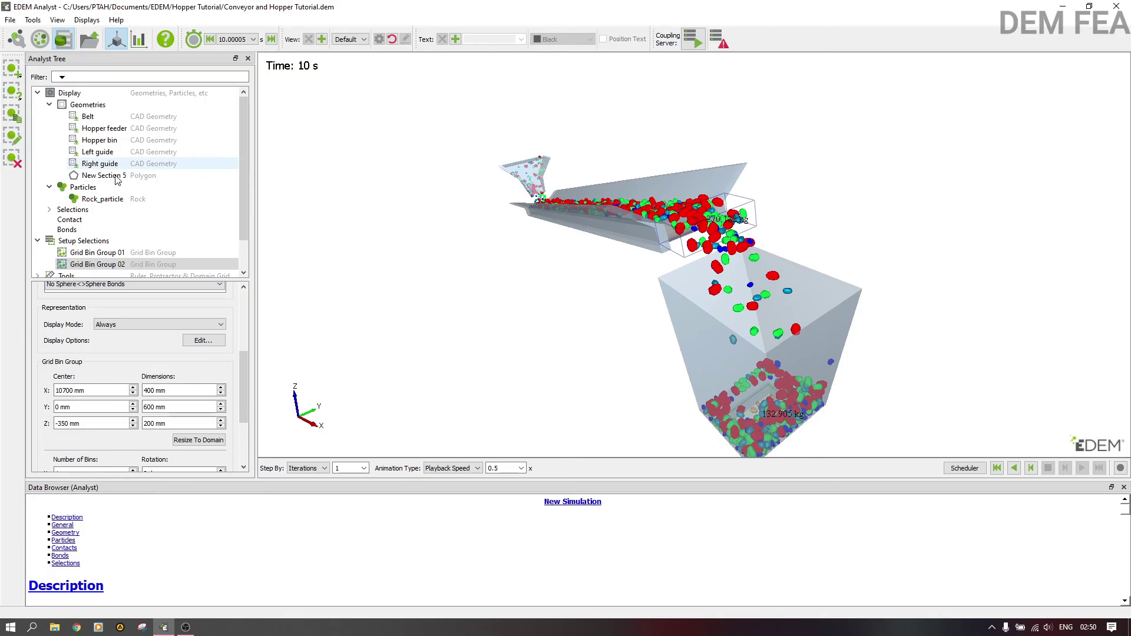
# - Turn off automatic updating of the Rock_particle mass colouring limits and fix the range at 0 kg minimum and 0.8 kg maximum
pyautogui.click(116, 200)
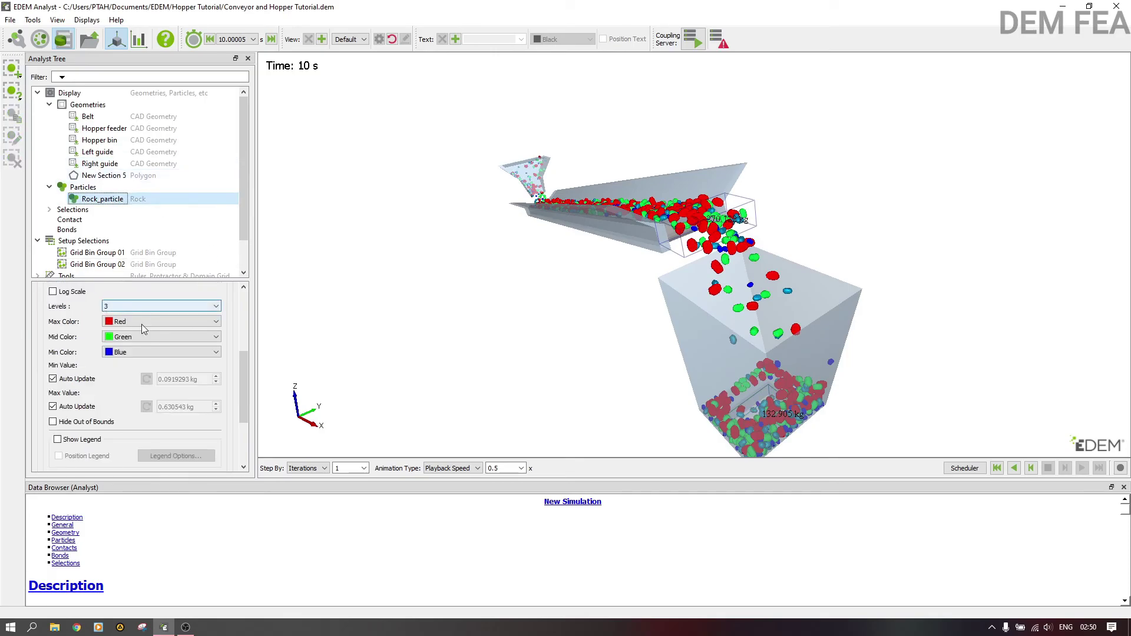
pyautogui.click(53, 379)
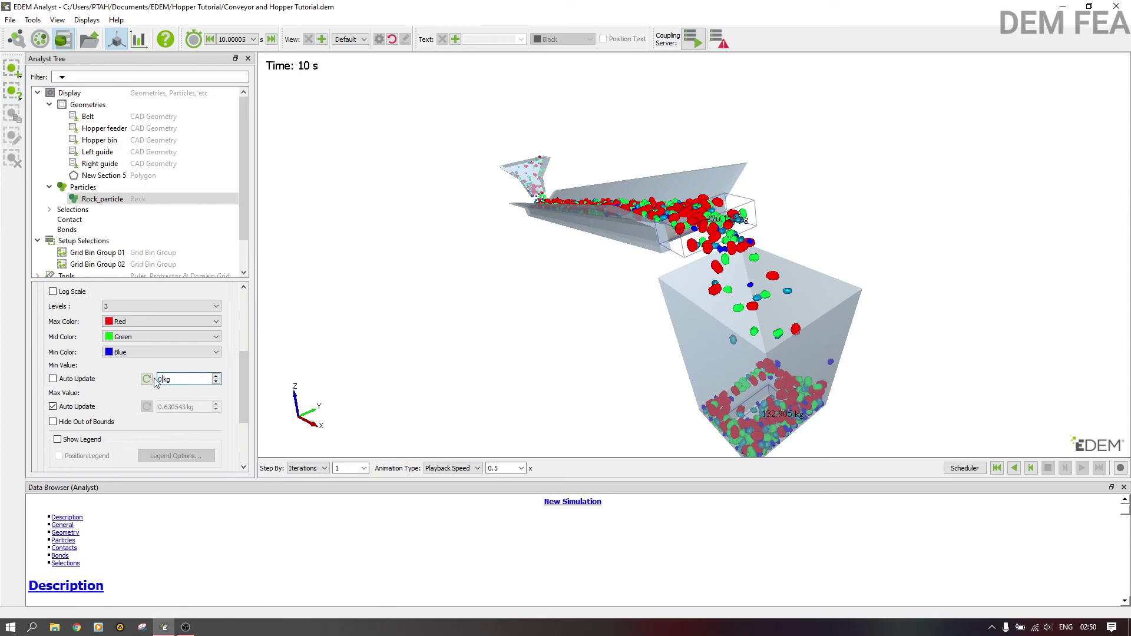
pyautogui.click(92, 409)
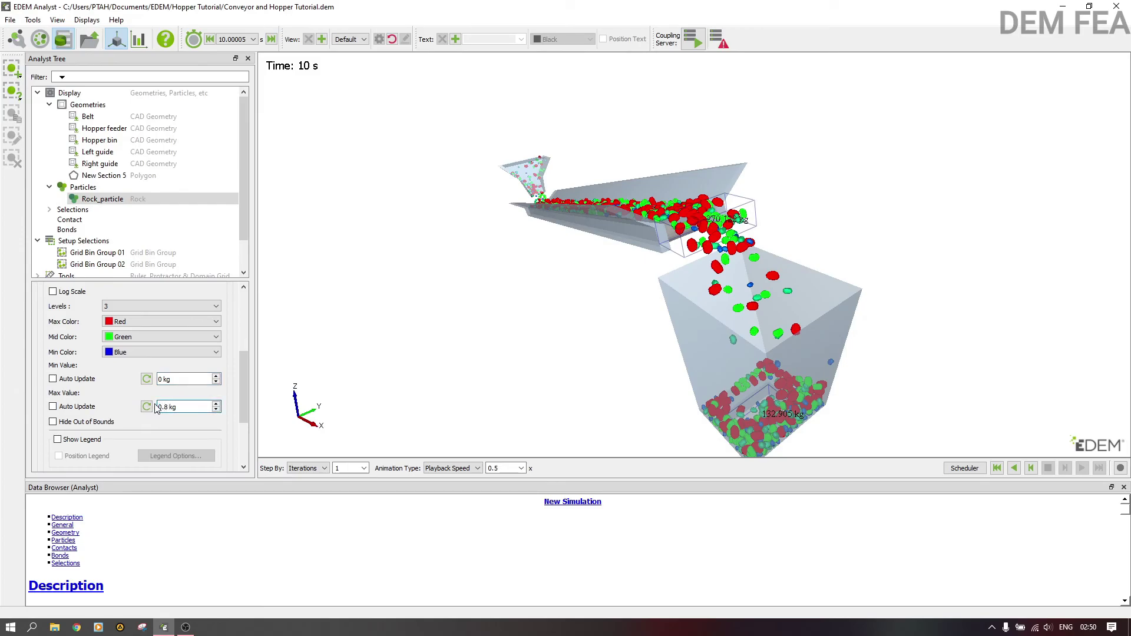
pyautogui.press('Return')
pyautogui.scroll(-3, 240, 376)
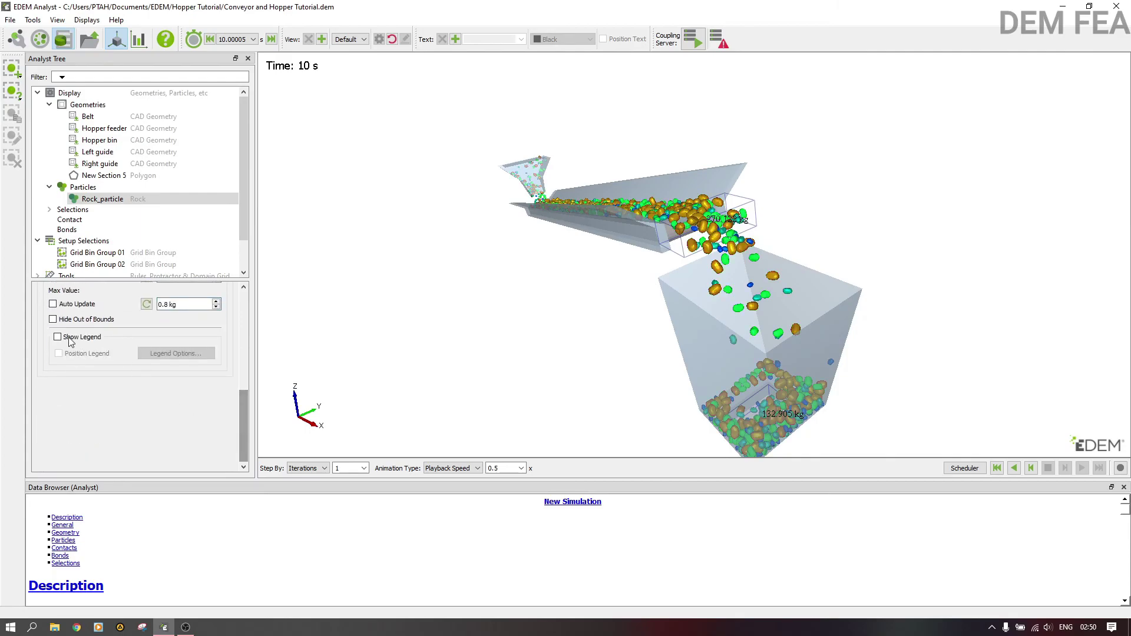
# - Rewind the simulation to 0 s and play it forward with the conveyor and hopper in view
pyautogui.moveTo(733, 283); pyautogui.dragTo(588, 223)
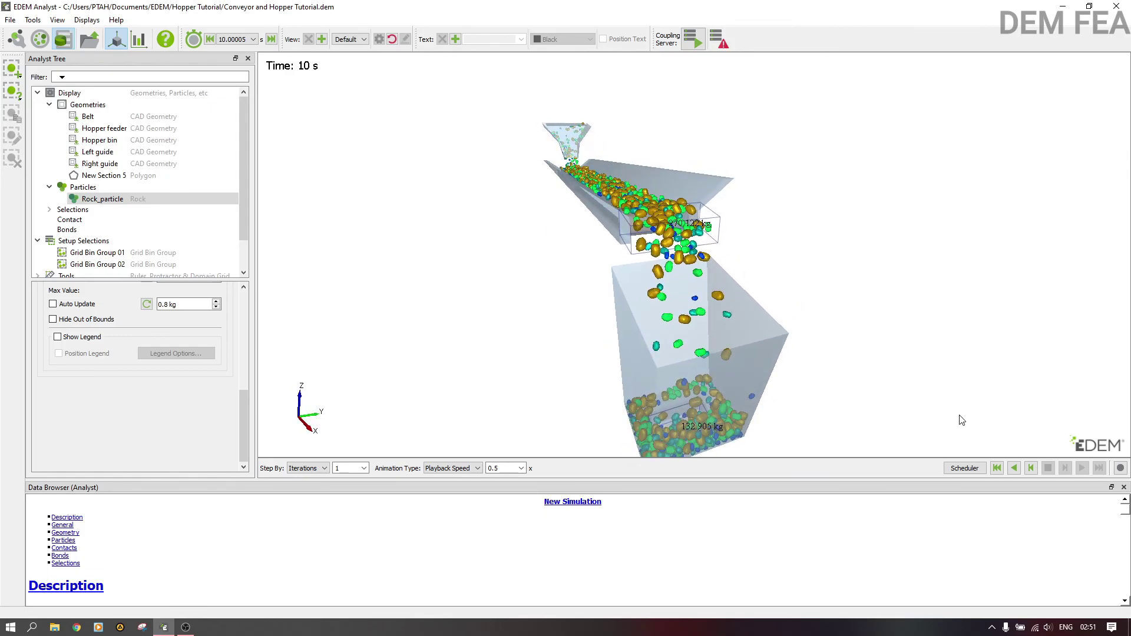
pyautogui.click(997, 469)
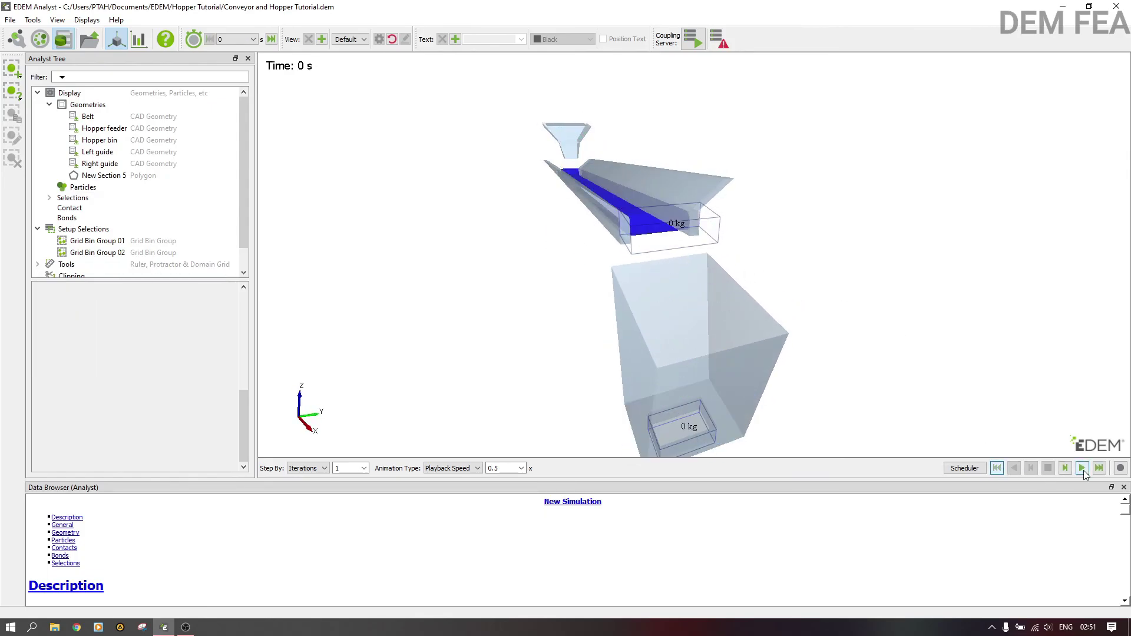
pyautogui.click(1084, 469)
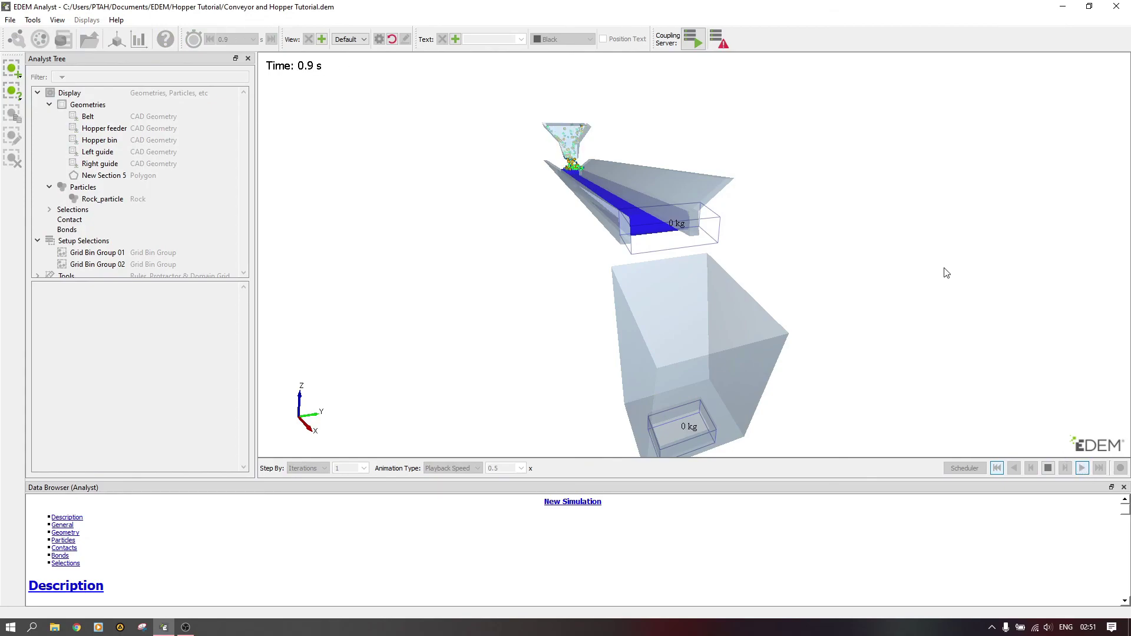